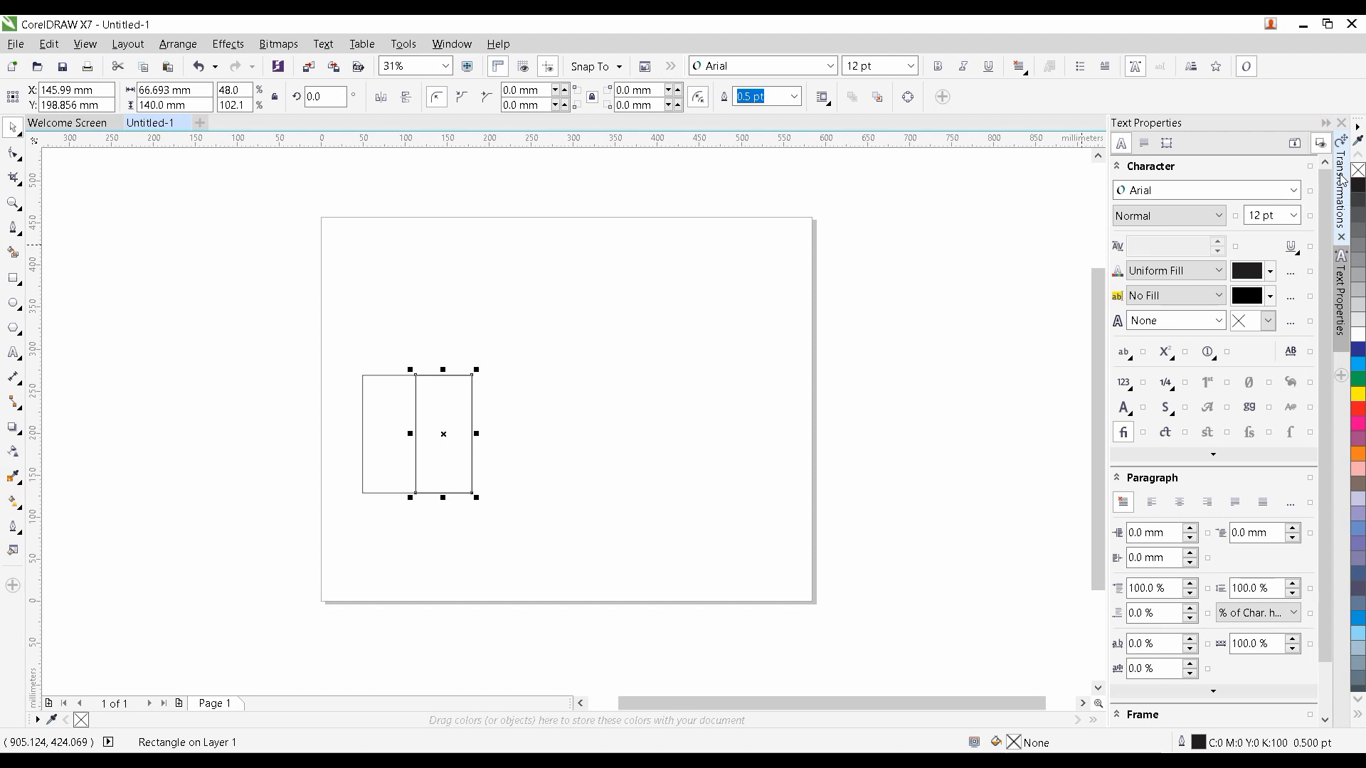
Move the narrow rectangle to the right by its own width of 66.693 mm, using a relative position and 0 copies
{"action": "left_click", "coordinate": [1346, 187]}
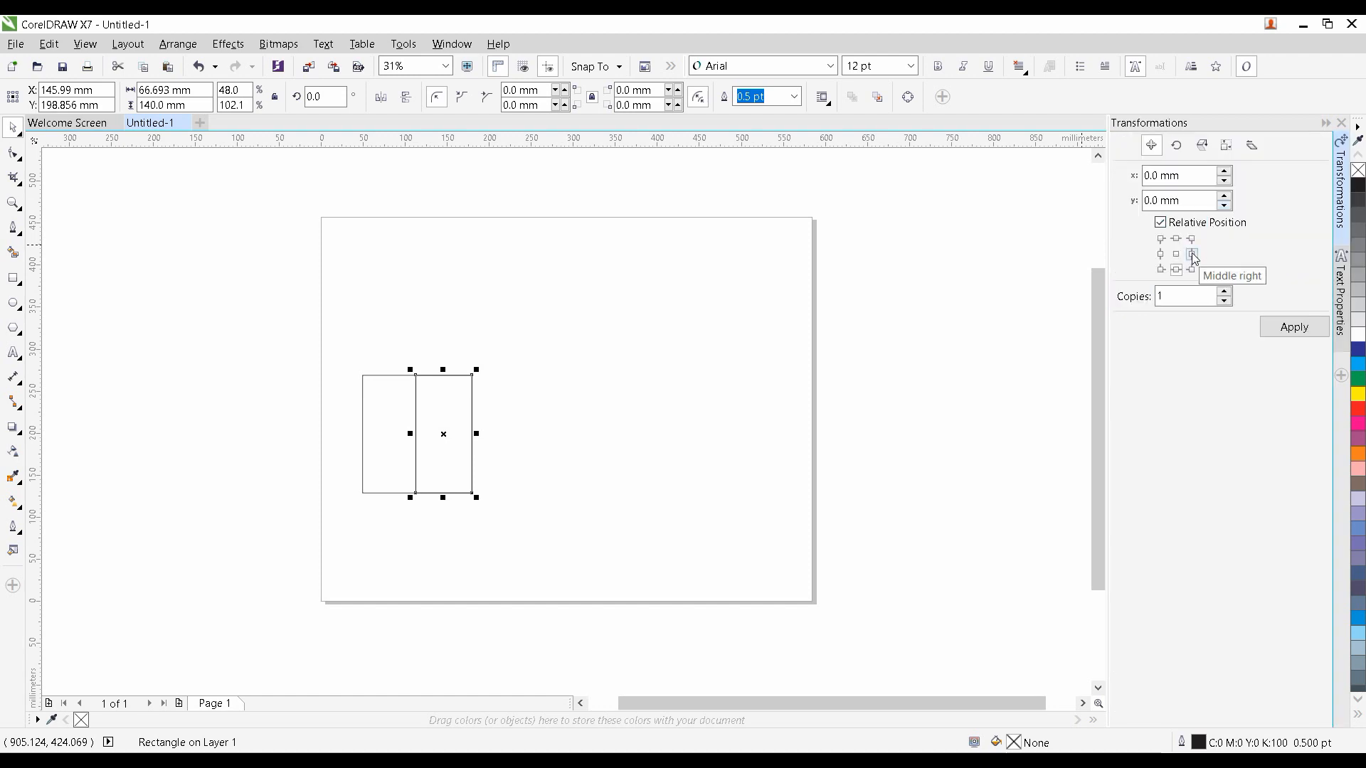
{"action": "left_click_drag", "start_coordinate": [1172, 297], "coordinate": [1122, 296]}
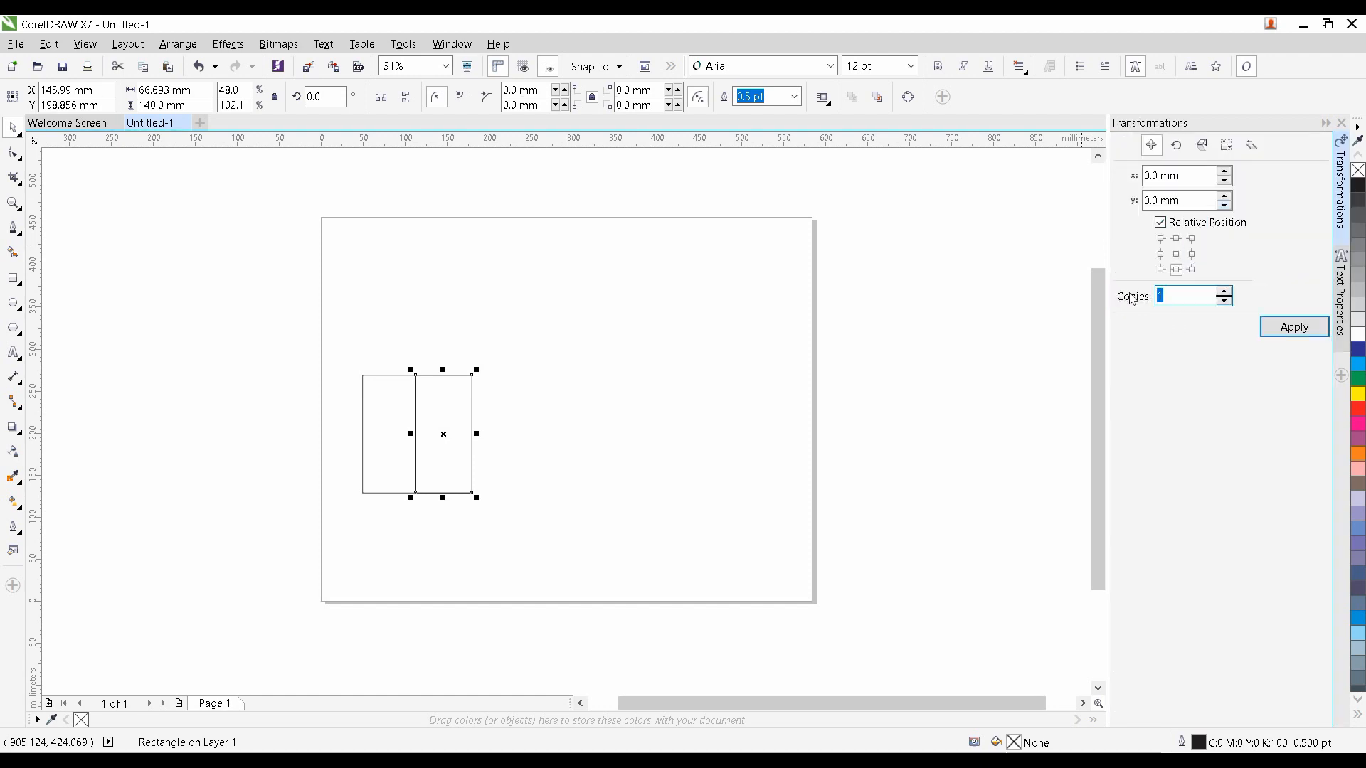
{"action": "left_click", "coordinate": [1195, 254]}
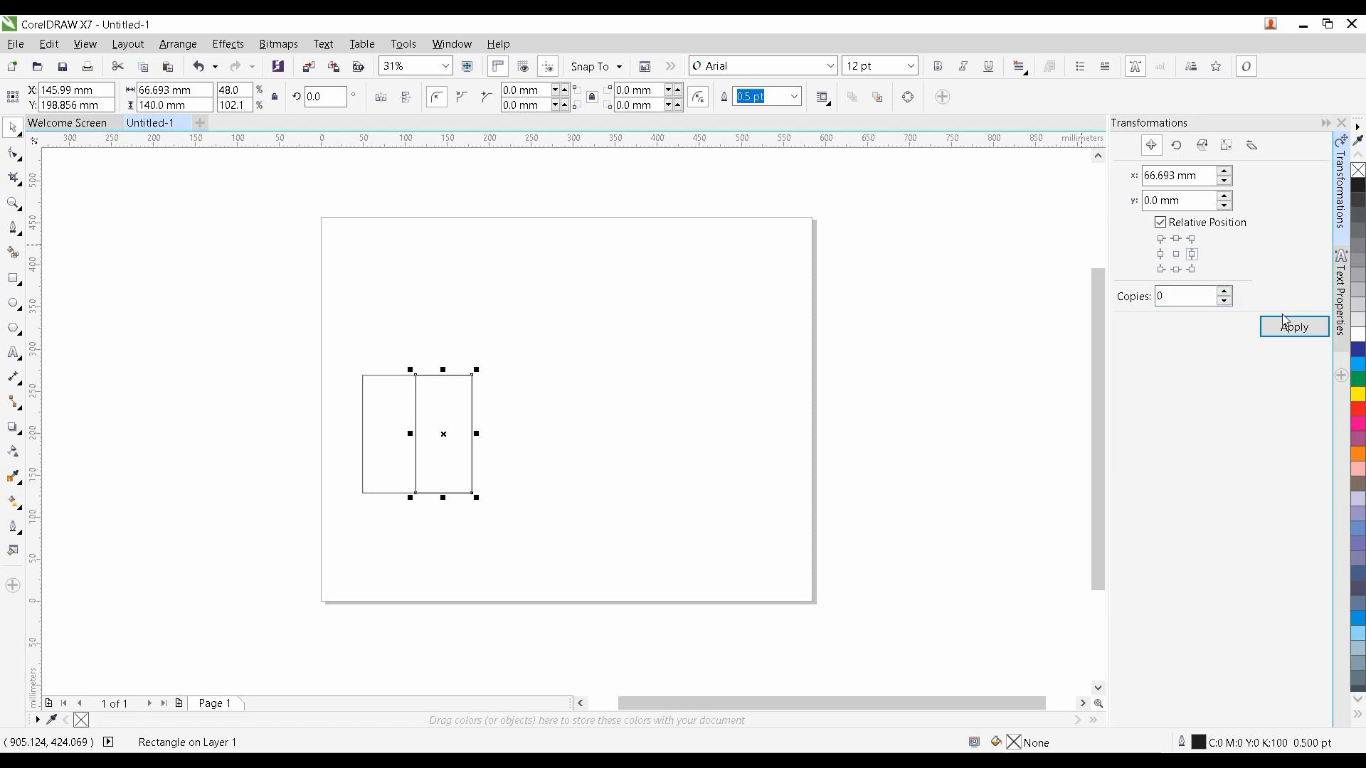
{"action": "left_click", "coordinate": [1293, 326]}
Duplicate the wide panel, align the copy to the narrow panel's right edge, and shift it 130 mm to the right
{"action": "left_click", "coordinate": [411, 418]}
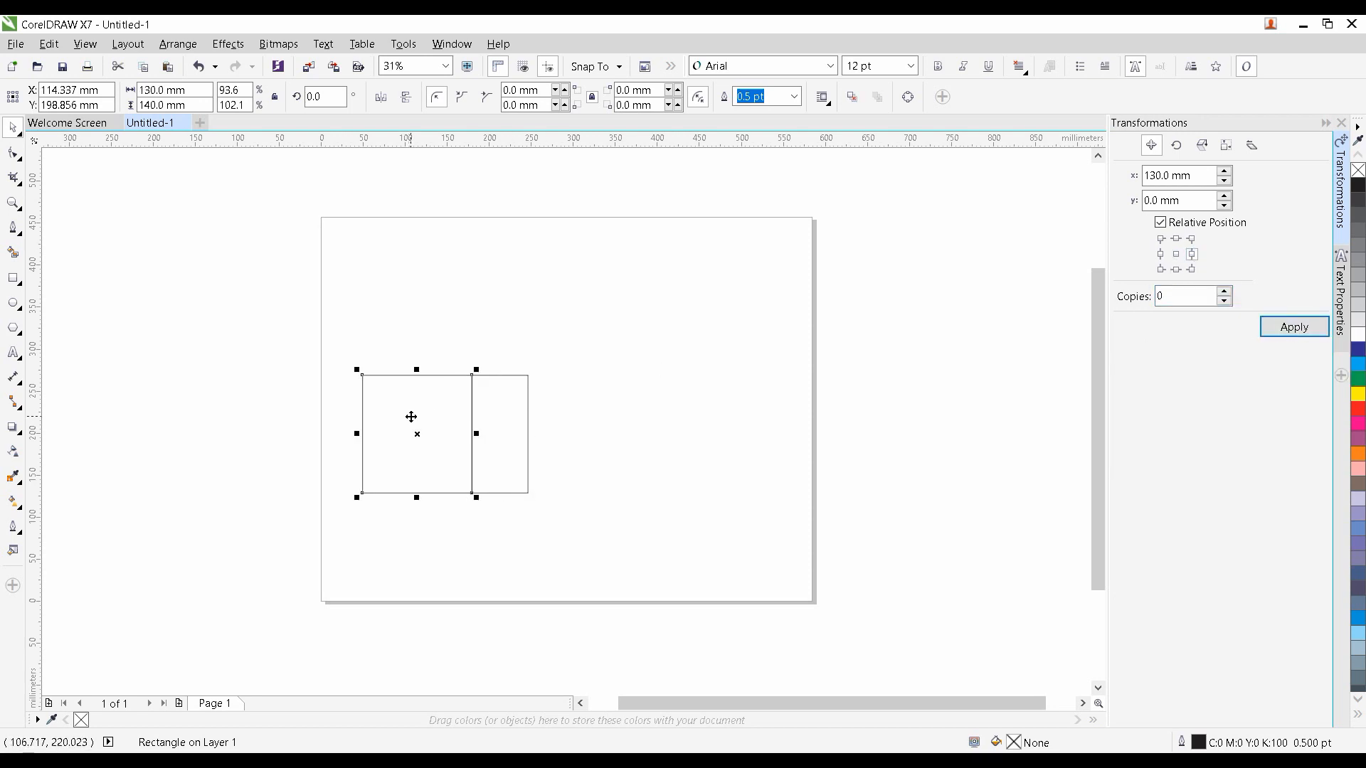
{"action": "left_click", "coordinate": [491, 402], "text": "shift"}
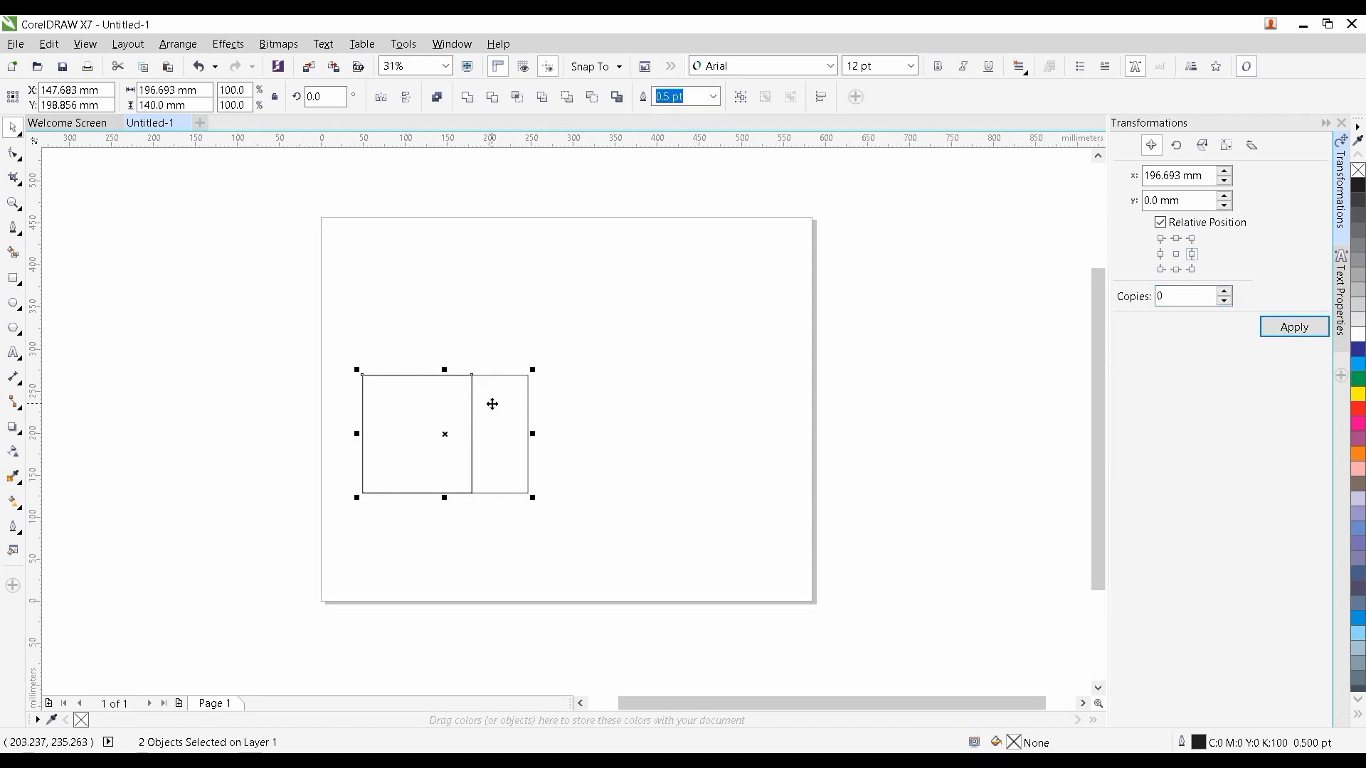
{"action": "key", "text": "r"}
{"action": "key", "text": "Escape"}
{"action": "left_click", "coordinate": [452, 404]}
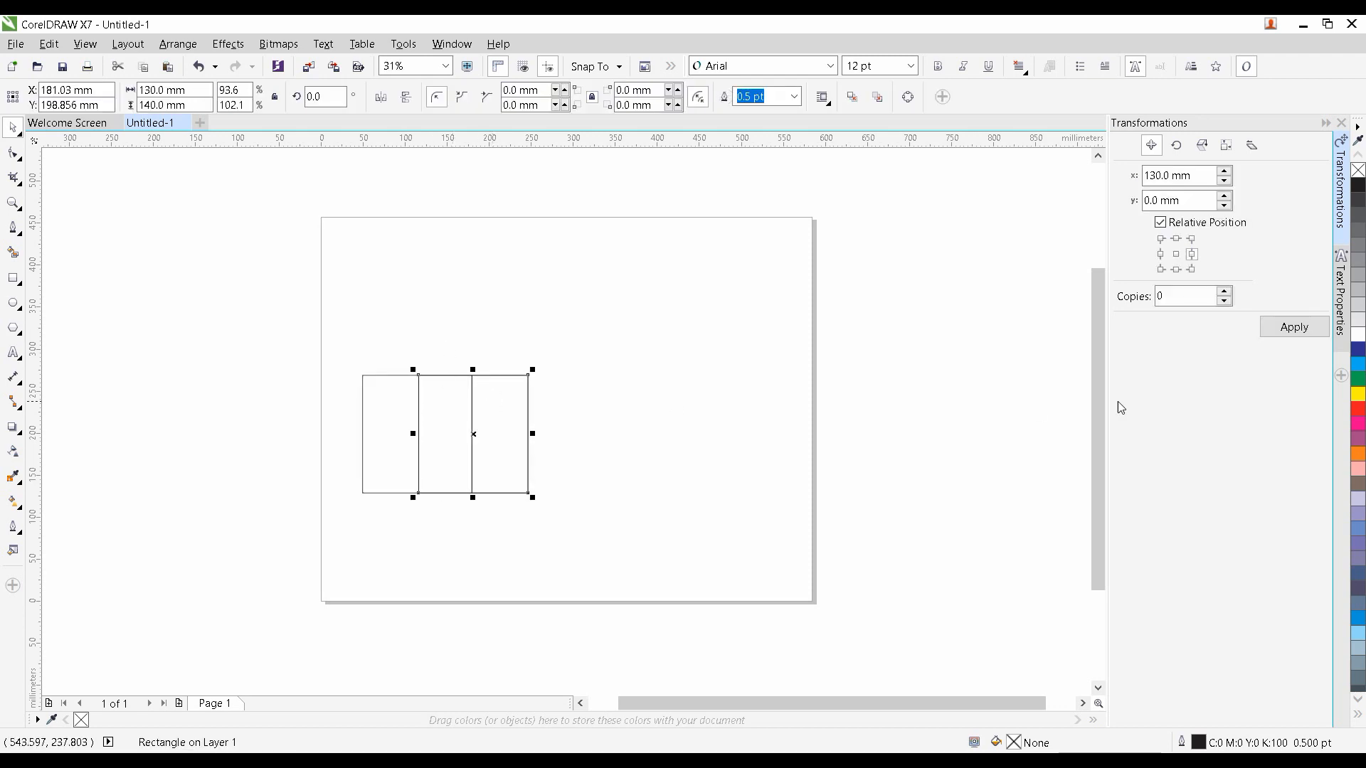
{"action": "left_click", "coordinate": [1299, 327]}
Duplicate the narrow panel, align the copy to the second wide panel's right edge, and shift it 66.693 mm to the right
{"action": "left_click", "coordinate": [509, 389]}
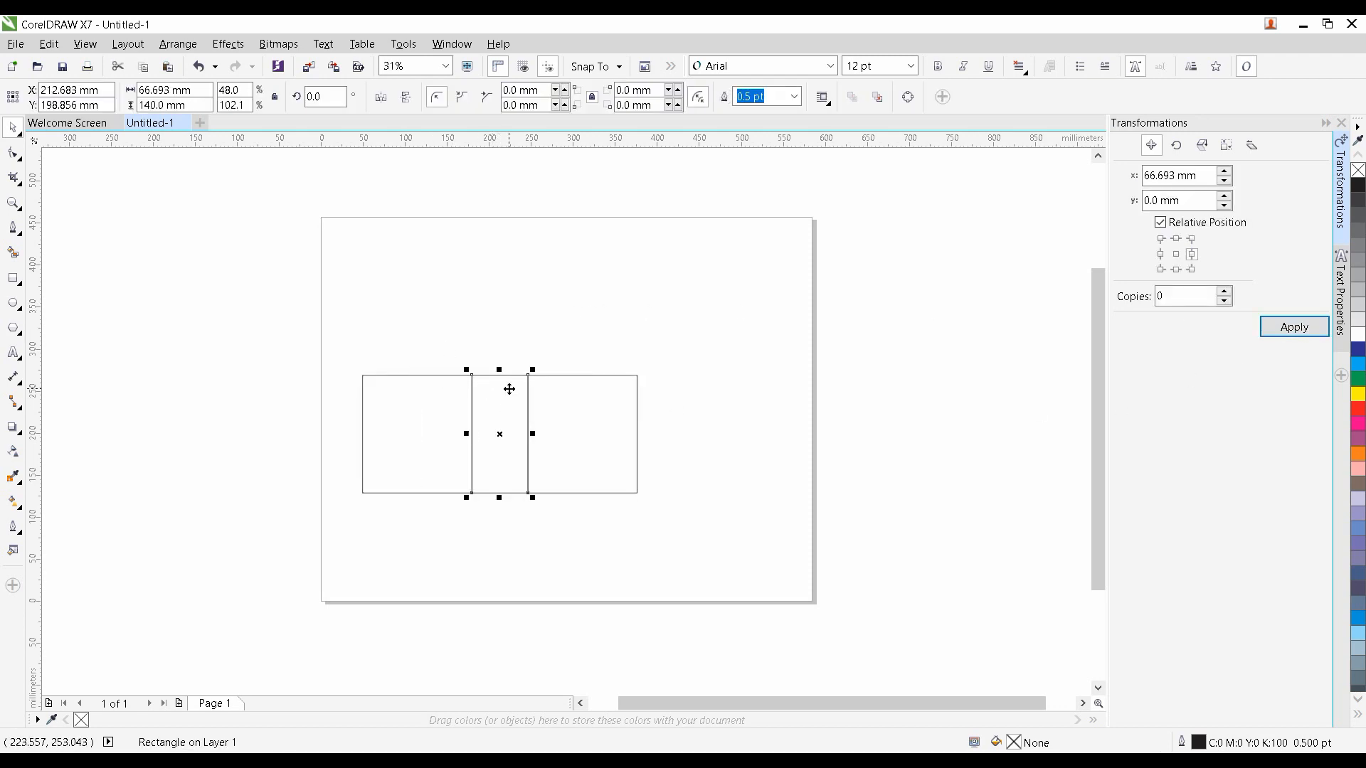
{"action": "left_click", "coordinate": [579, 399], "text": "shift"}
{"action": "key", "text": "r"}
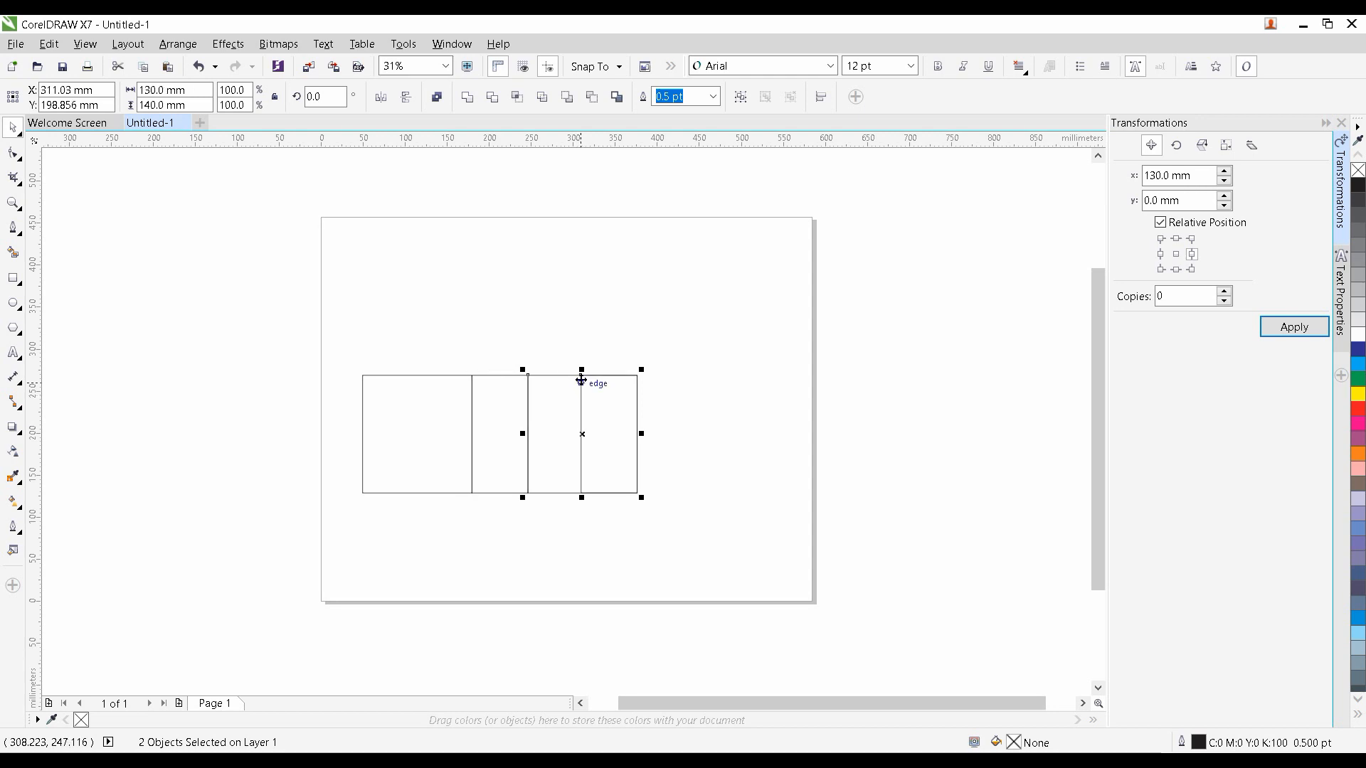
{"action": "key", "text": "Escape"}
{"action": "left_click_drag", "start_coordinate": [653, 326], "coordinate": [569, 557]}
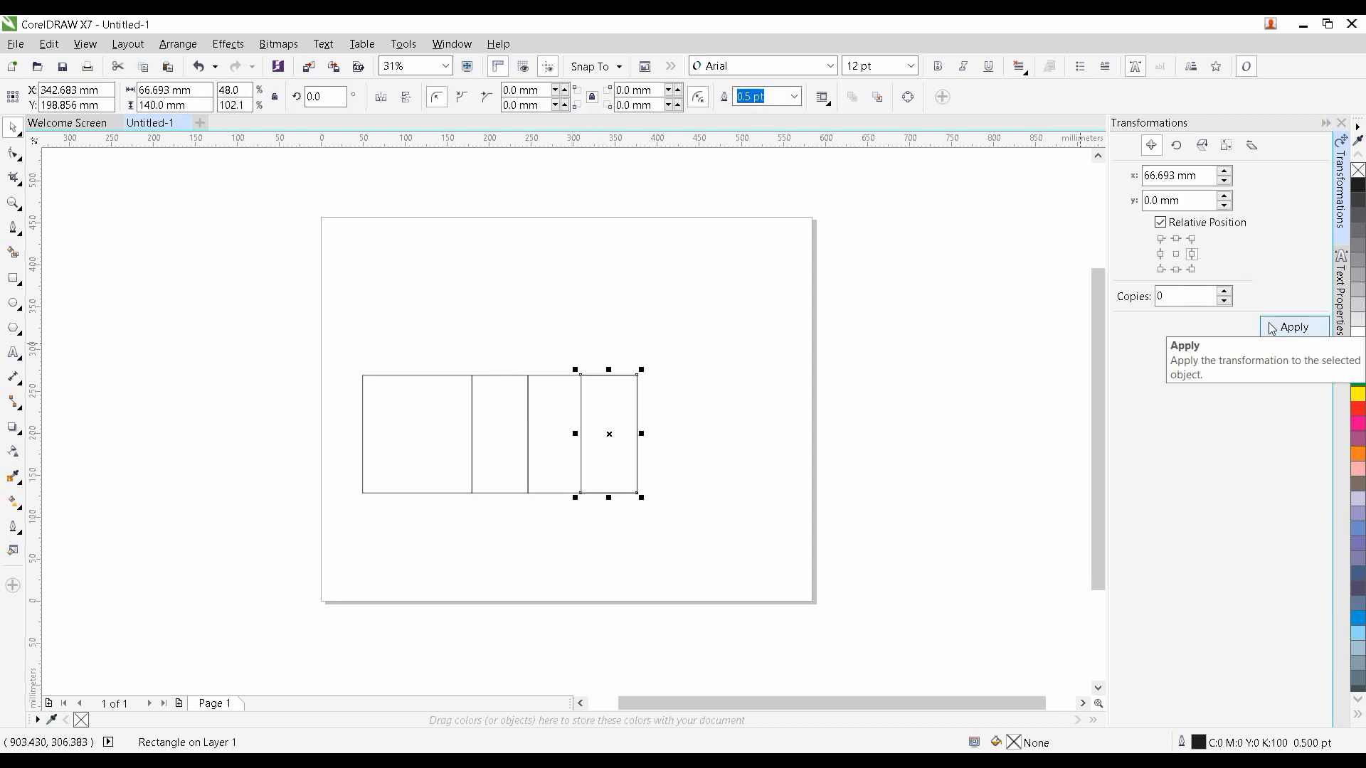
{"action": "left_click", "coordinate": [1294, 327]}
Duplicate the leftmost wide panel and set the copy's height to 66 mm
{"action": "left_click_drag", "start_coordinate": [590, 382], "coordinate": [670, 392]}
{"action": "left_click", "coordinate": [537, 427]}
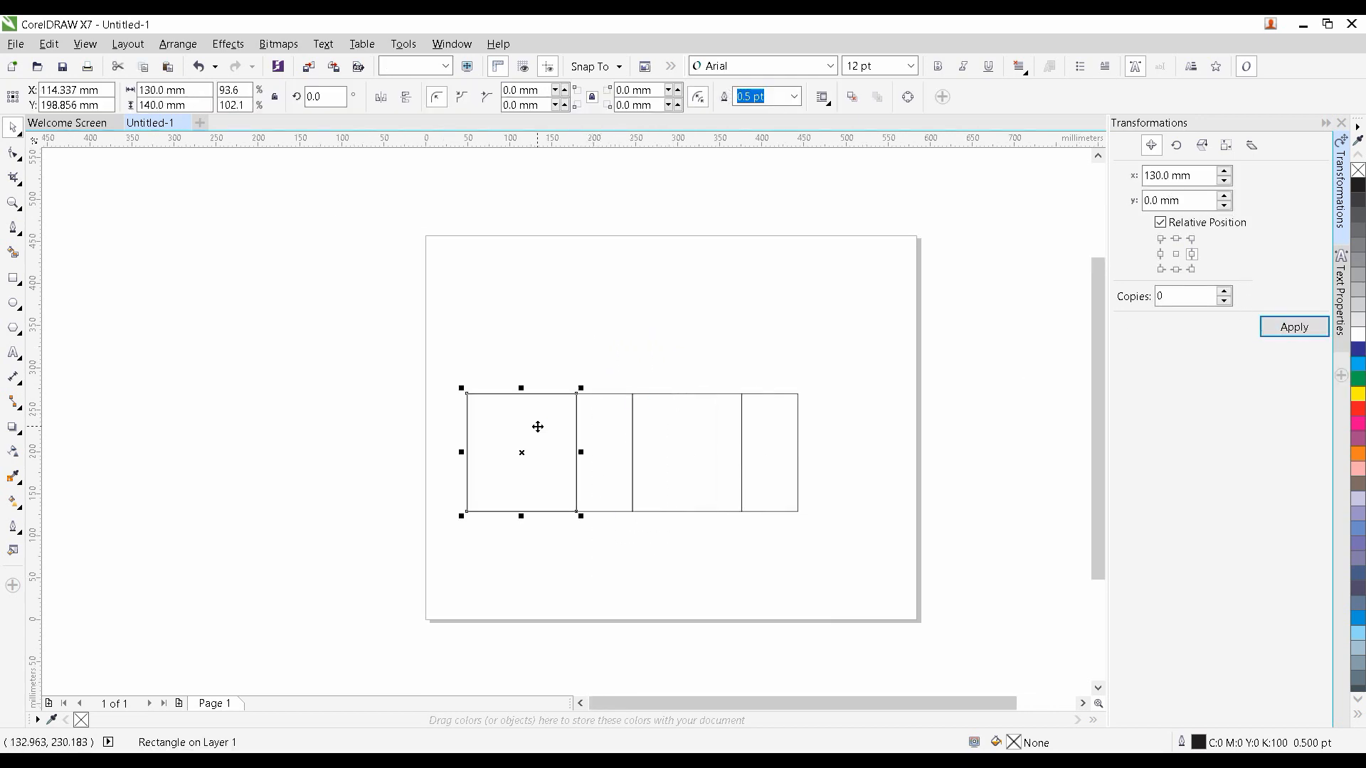
{"action": "left_click", "coordinate": [580, 425]}
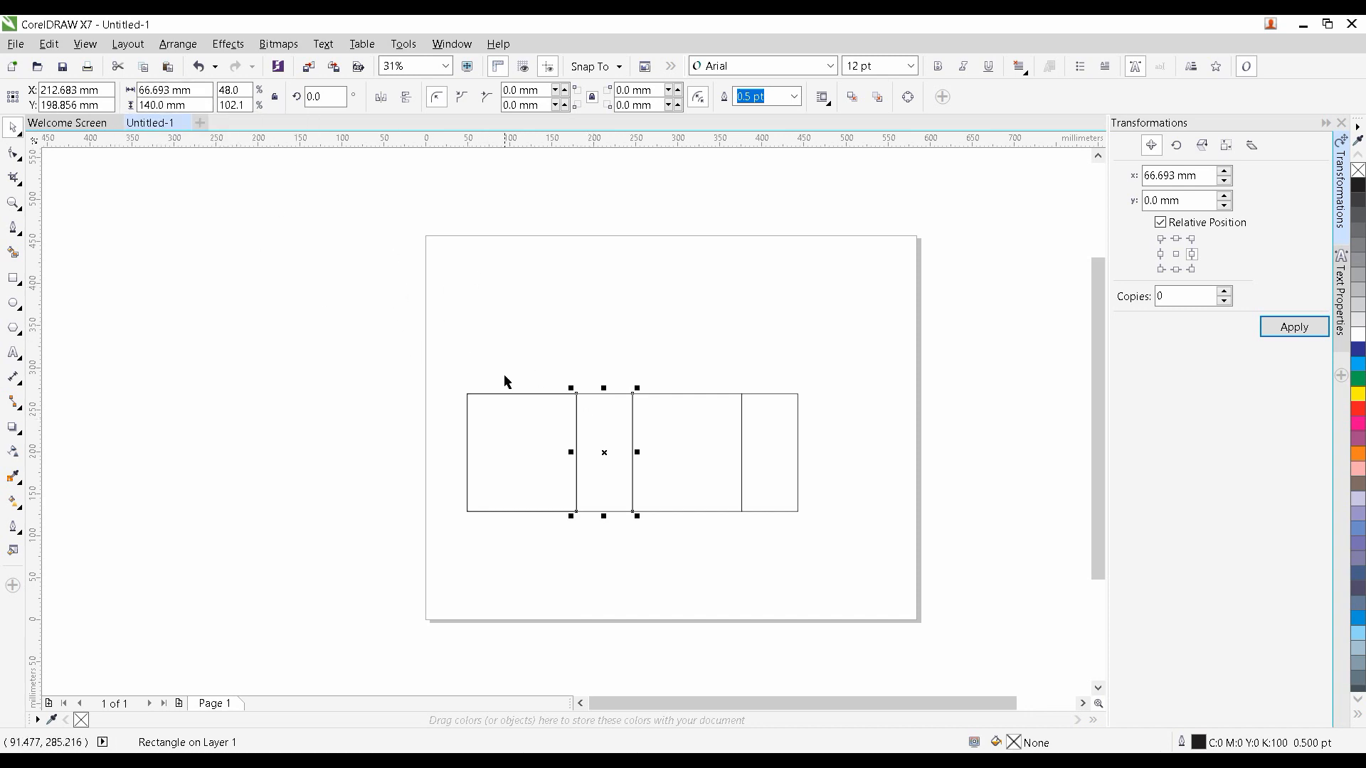
{"action": "left_click", "coordinate": [513, 436]}
{"action": "left_click", "coordinate": [514, 436]}
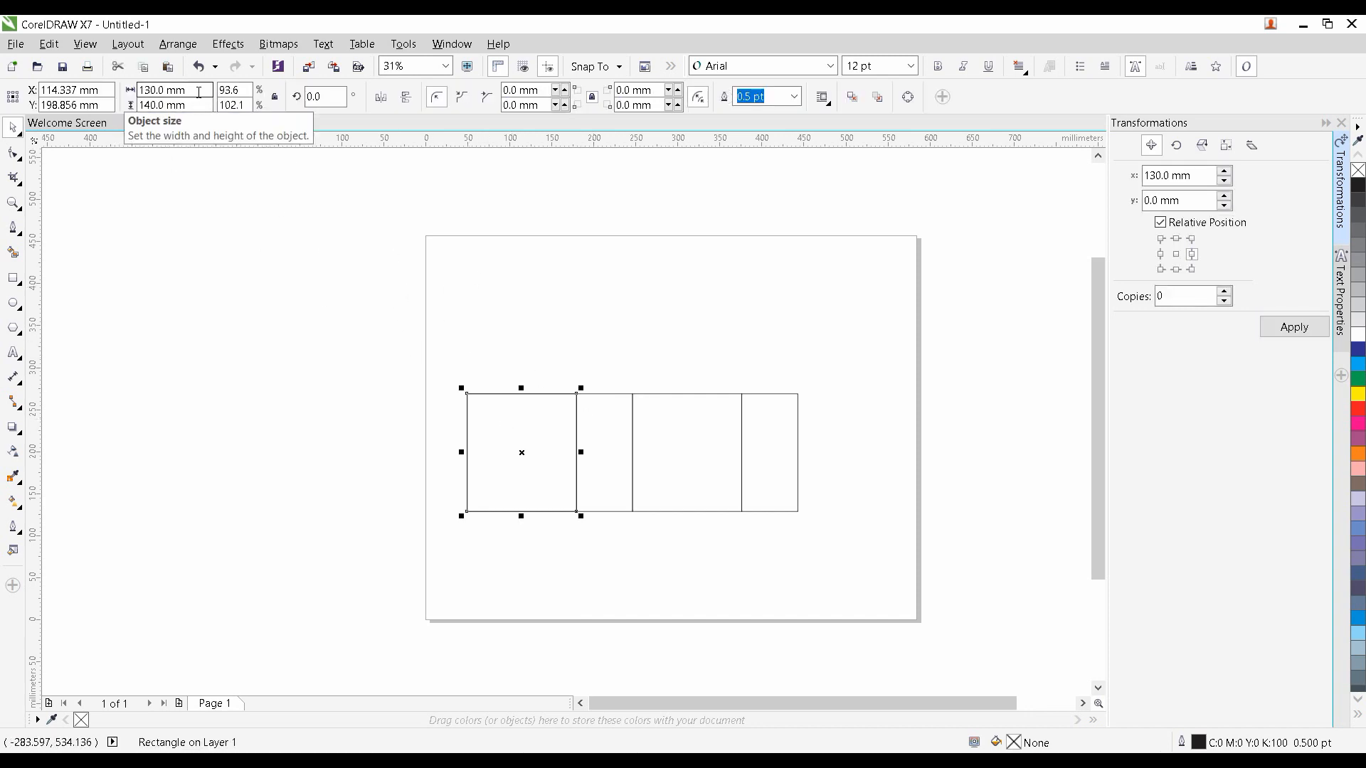
{"action": "left_click_drag", "start_coordinate": [198, 104], "coordinate": [78, 124]}
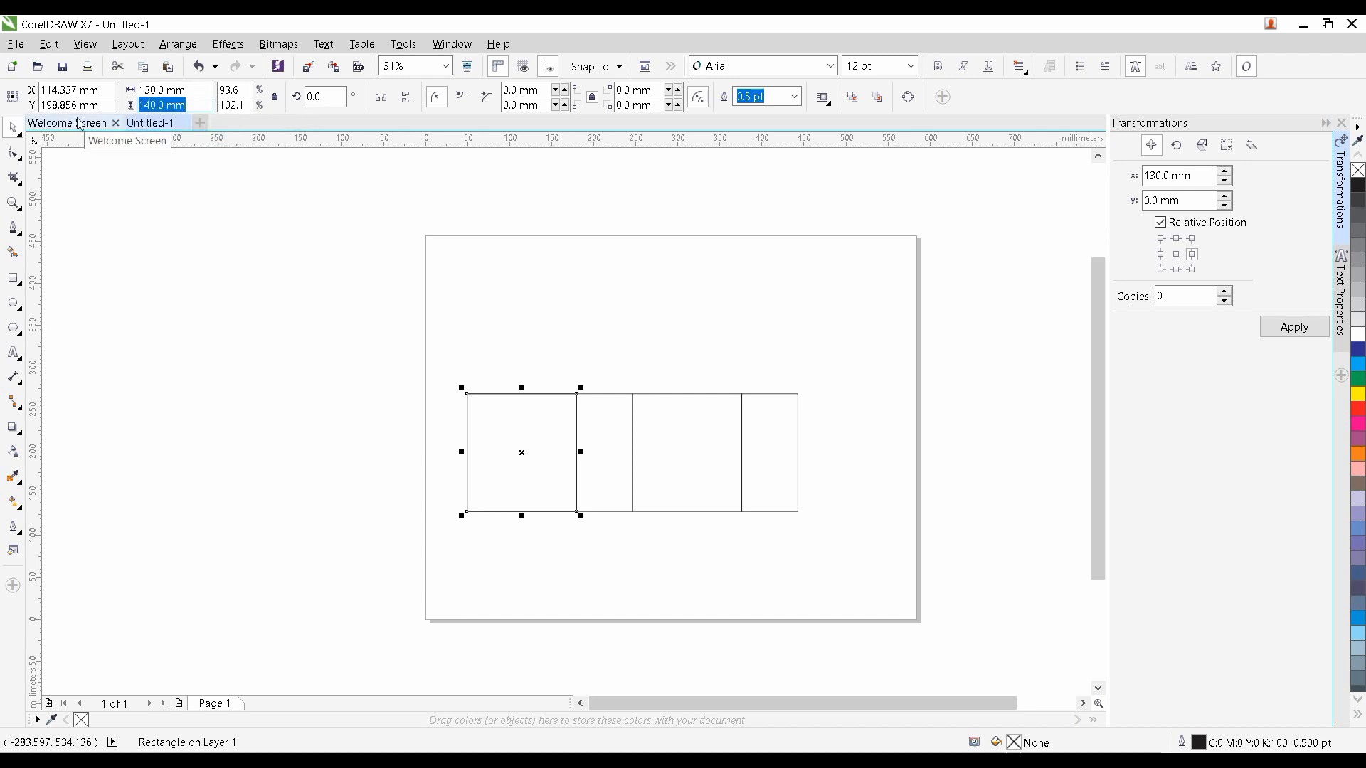
{"action": "type", "text": "66"}
{"action": "key", "text": "Return"}
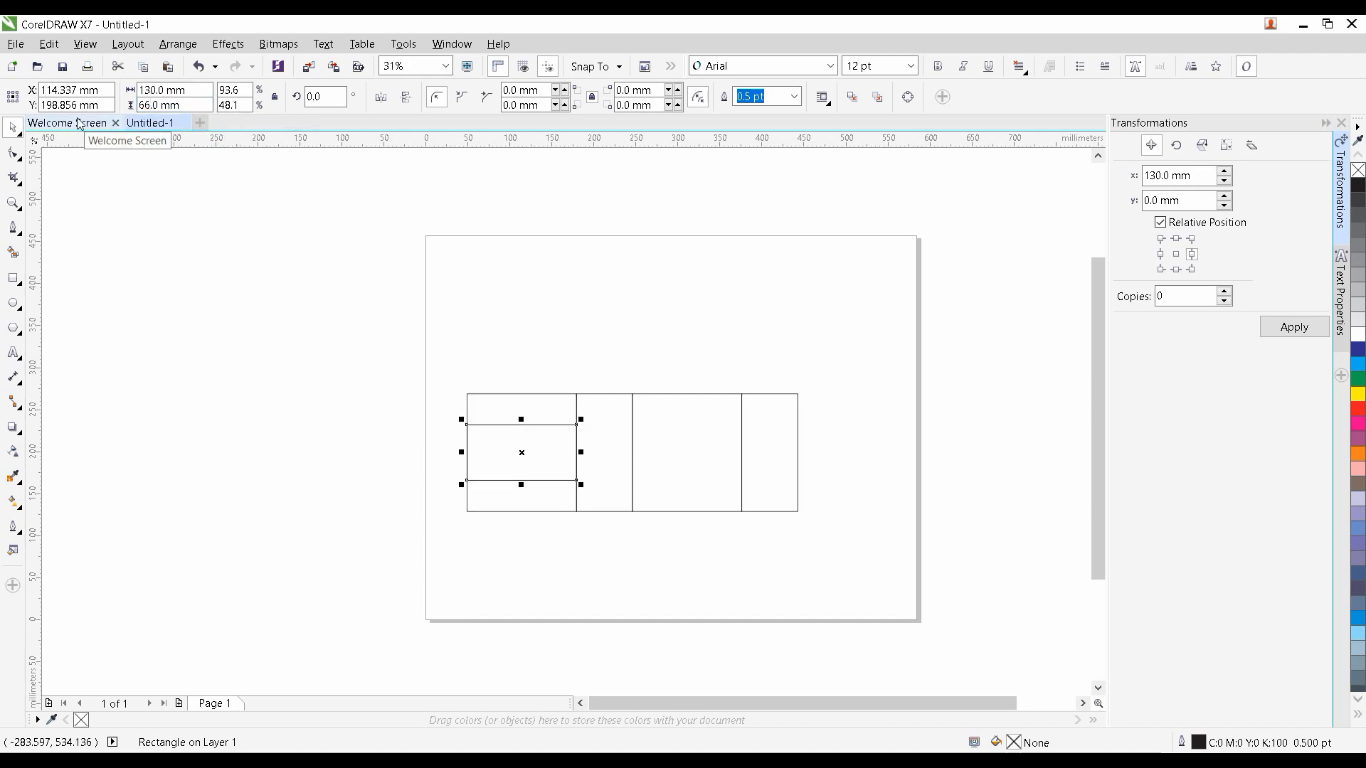
Align the 66 mm high rectangle with the leftmost panel's top edge and shift it up 66 mm to sit above that panel
{"action": "left_click", "coordinate": [526, 394], "text": "shift"}
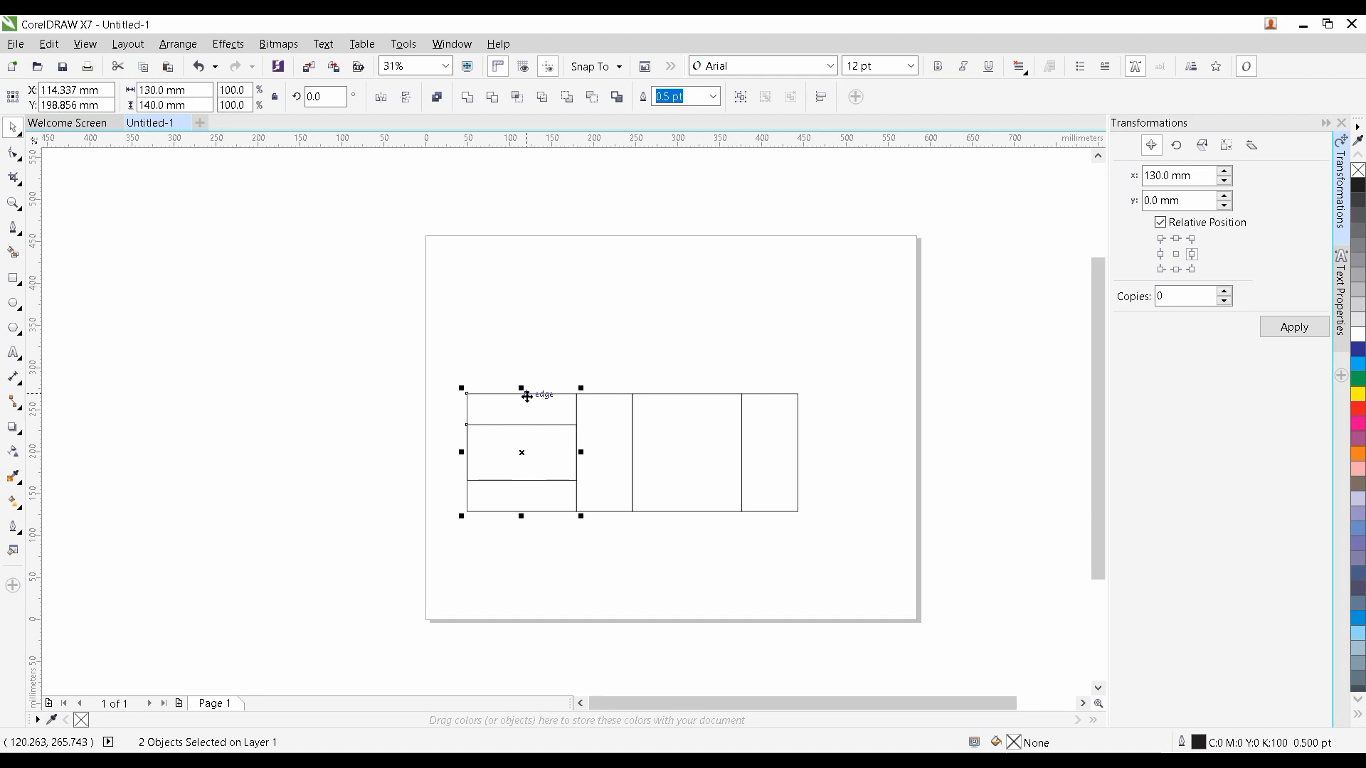
{"action": "key", "text": "t"}
{"action": "left_click_drag", "start_coordinate": [420, 351], "coordinate": [644, 481]}
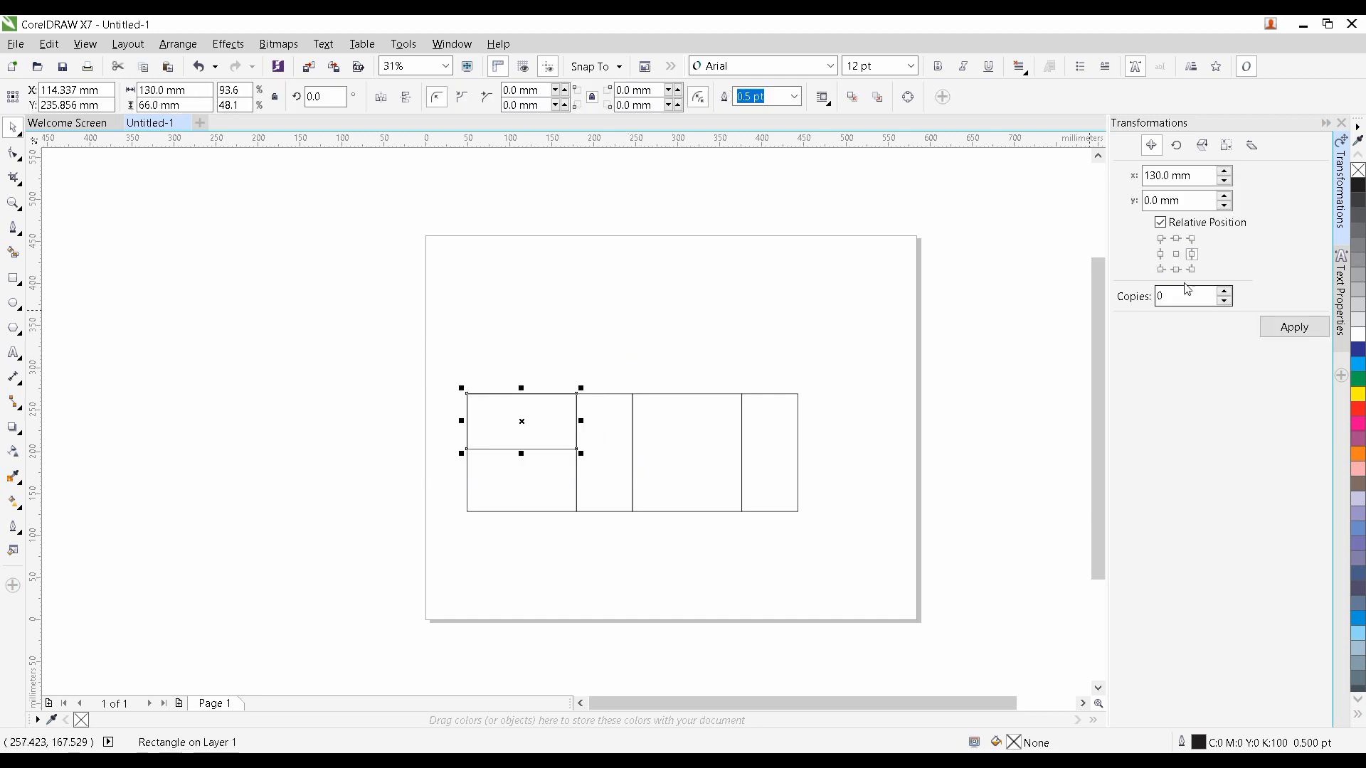
{"action": "left_click", "coordinate": [1176, 239]}
{"action": "left_click", "coordinate": [1294, 327]}
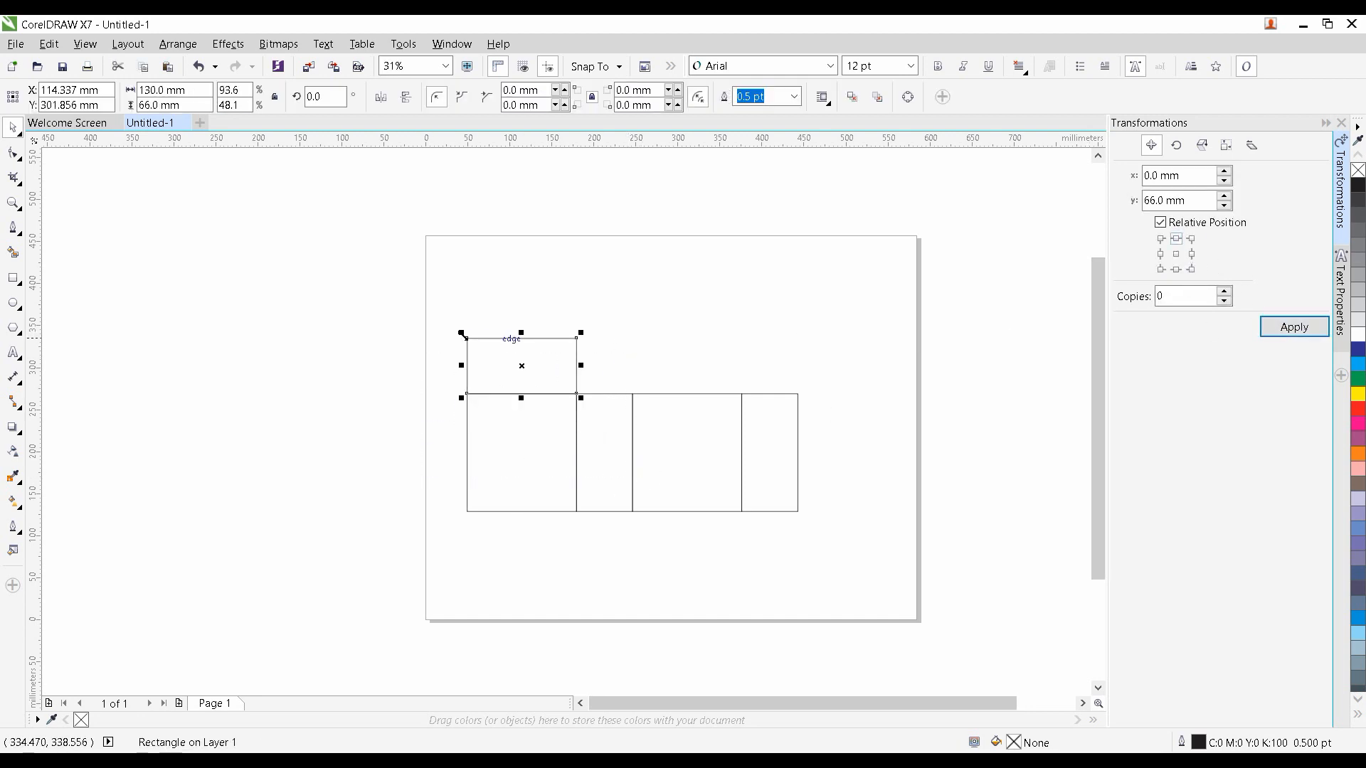
{"action": "left_click", "coordinate": [467, 296]}
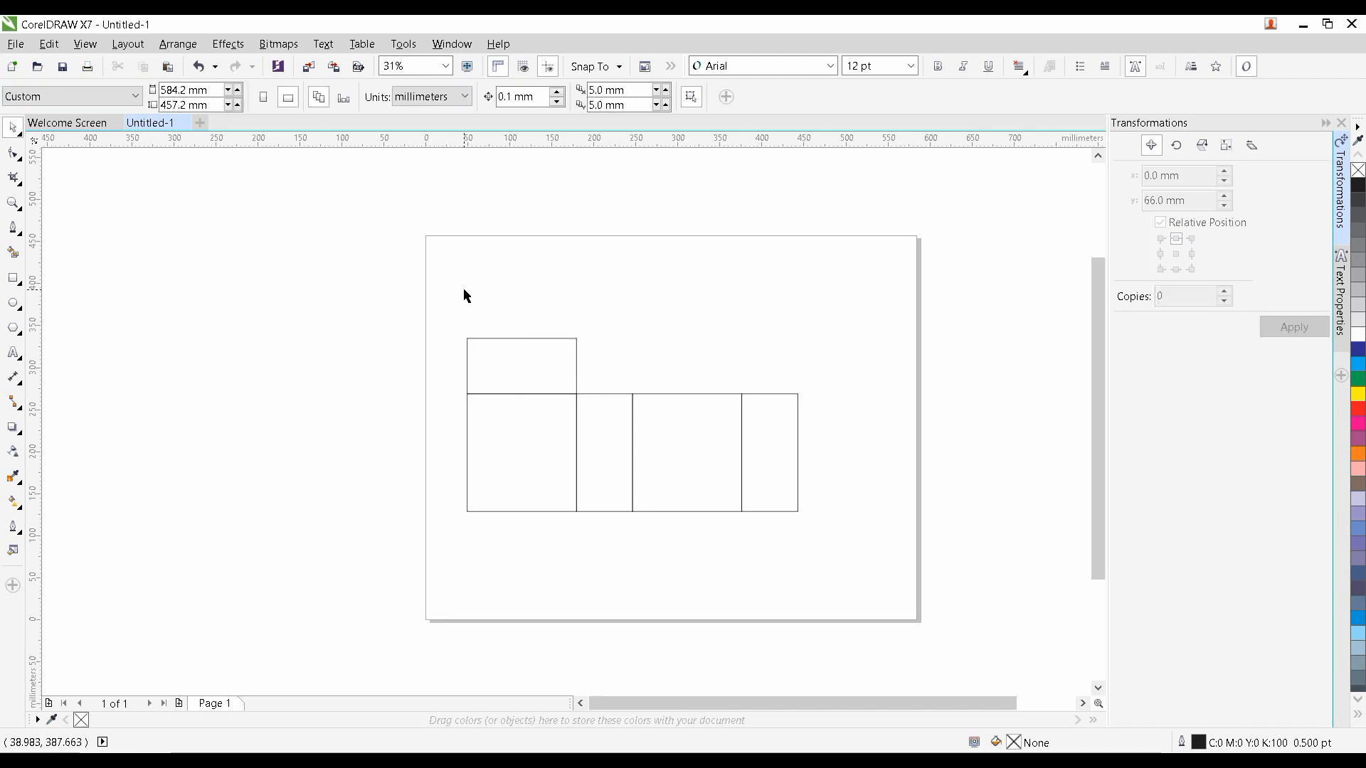
Duplicate the leftmost wide panel, narrow the copy to a strip about 2.5 mm wide near the panel's left edge, and fill it white
{"action": "left_click_drag", "start_coordinate": [538, 375], "coordinate": [537, 330]}
{"action": "scroll", "coordinate": [431, 340], "scroll_direction": "up", "scroll_amount": 1}
{"action": "left_click", "coordinate": [488, 369]}
{"action": "left_click", "coordinate": [84, 388]}
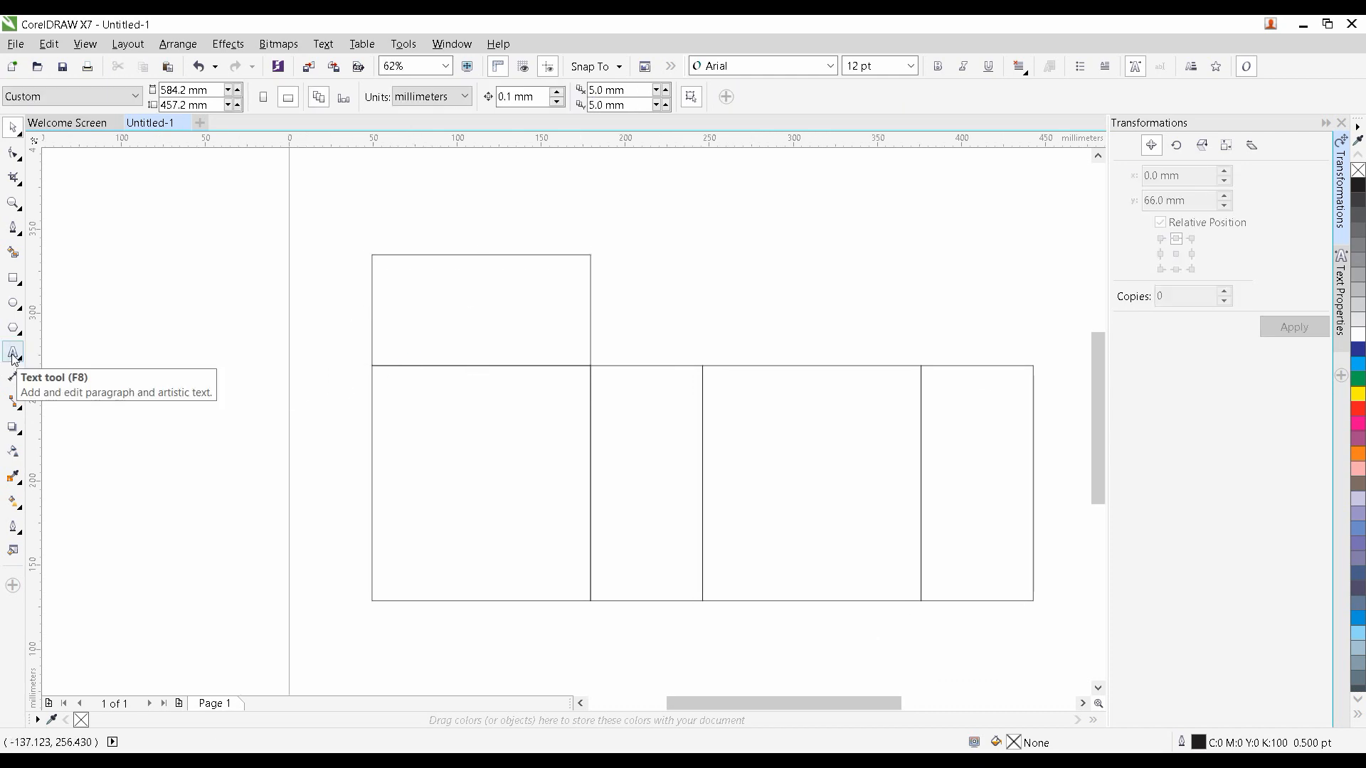
{"action": "left_click", "coordinate": [439, 444]}
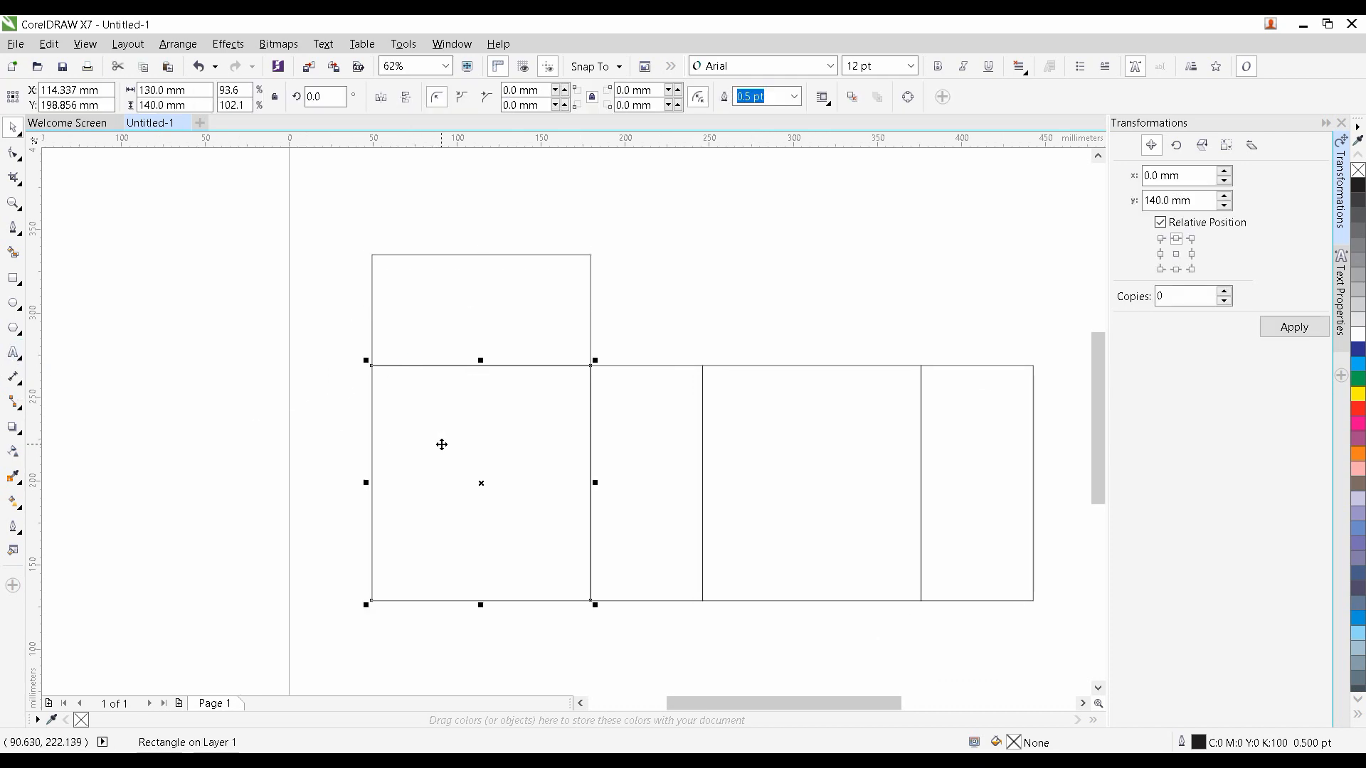
{"action": "left_click_drag", "start_coordinate": [595, 482], "coordinate": [390, 371]}
{"action": "scroll", "coordinate": [372, 466], "scroll_direction": "up", "scroll_amount": 4}
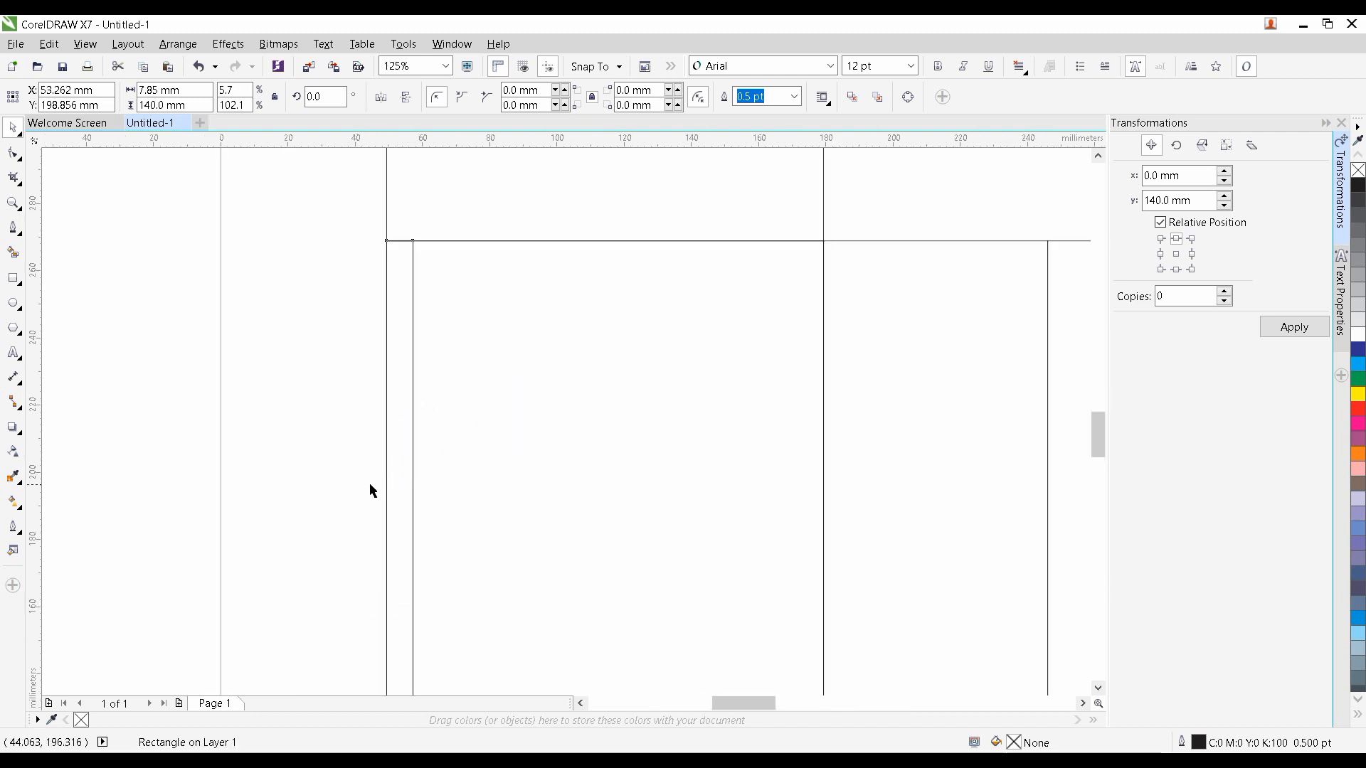
{"action": "left_click_drag", "start_coordinate": [398, 468], "coordinate": [420, 443]}
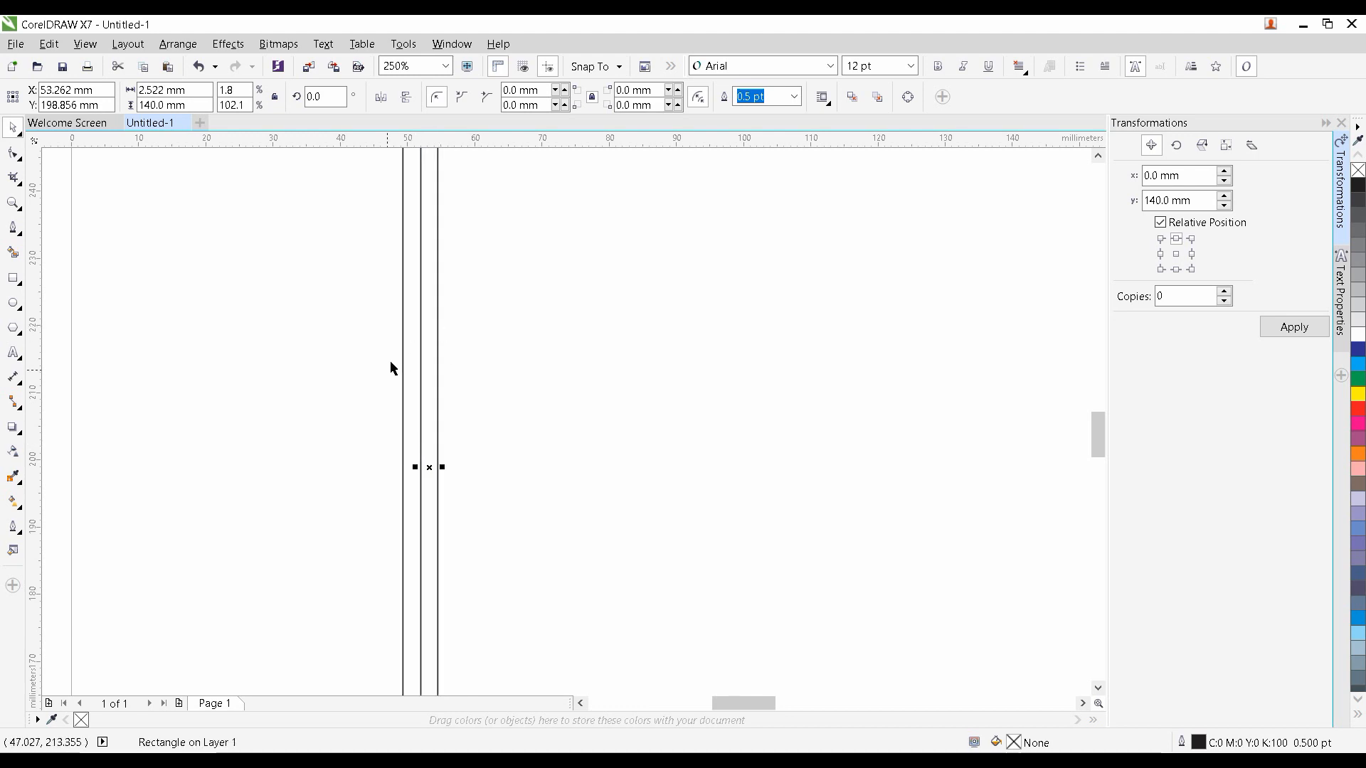
{"action": "left_click", "coordinate": [1358, 340]}
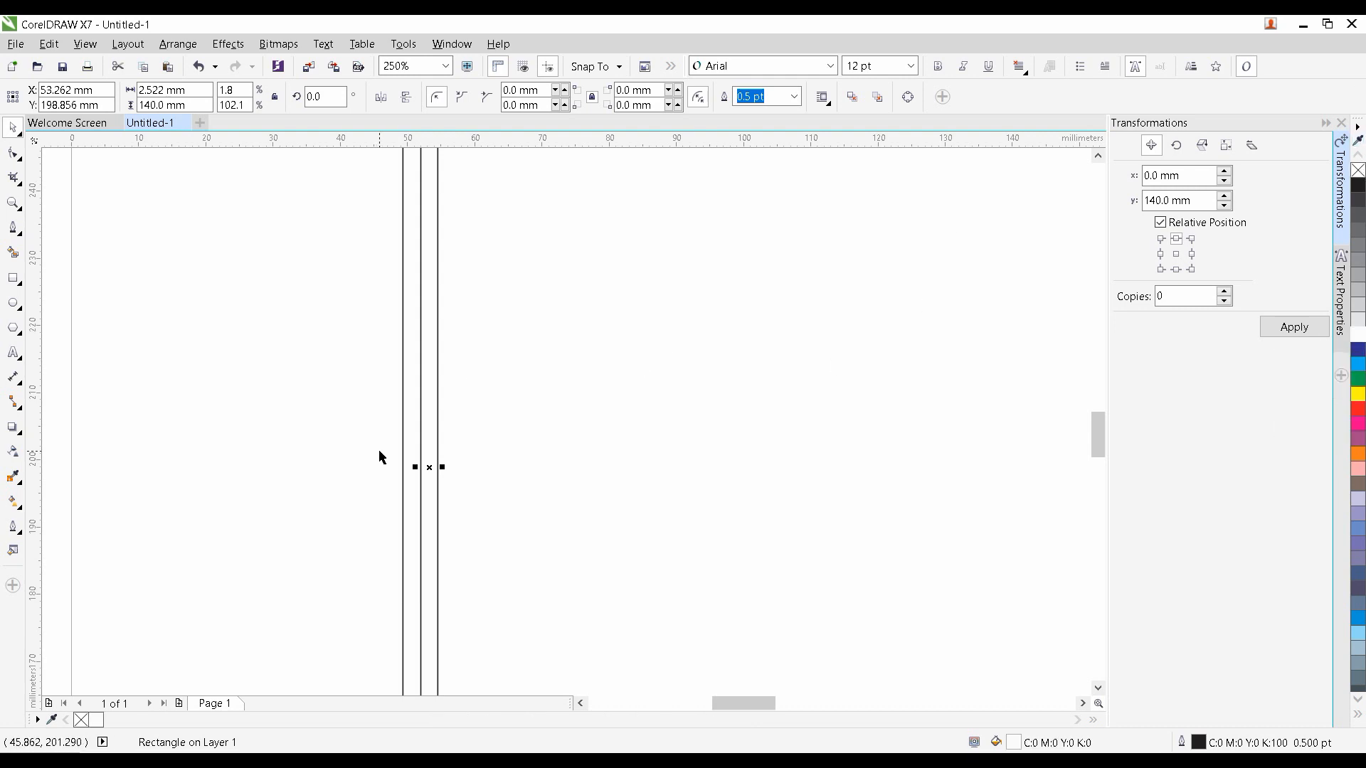
Duplicate the white strip narrowed from its centre to about 1.1 mm wide, filling the copy red with no outline
{"action": "scroll", "coordinate": [427, 456], "scroll_direction": "up", "scroll_amount": 2}
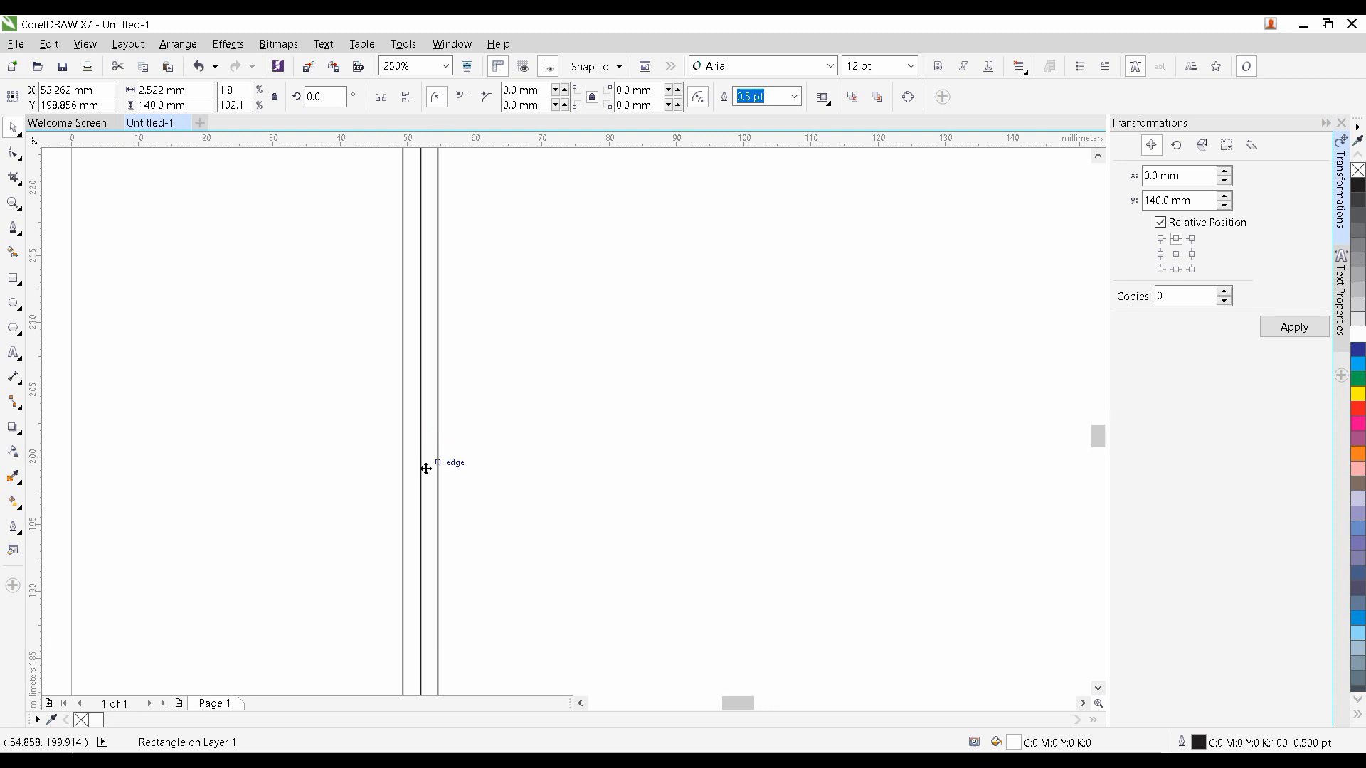
{"action": "left_click_drag", "start_coordinate": [442, 471], "coordinate": [432, 489]}
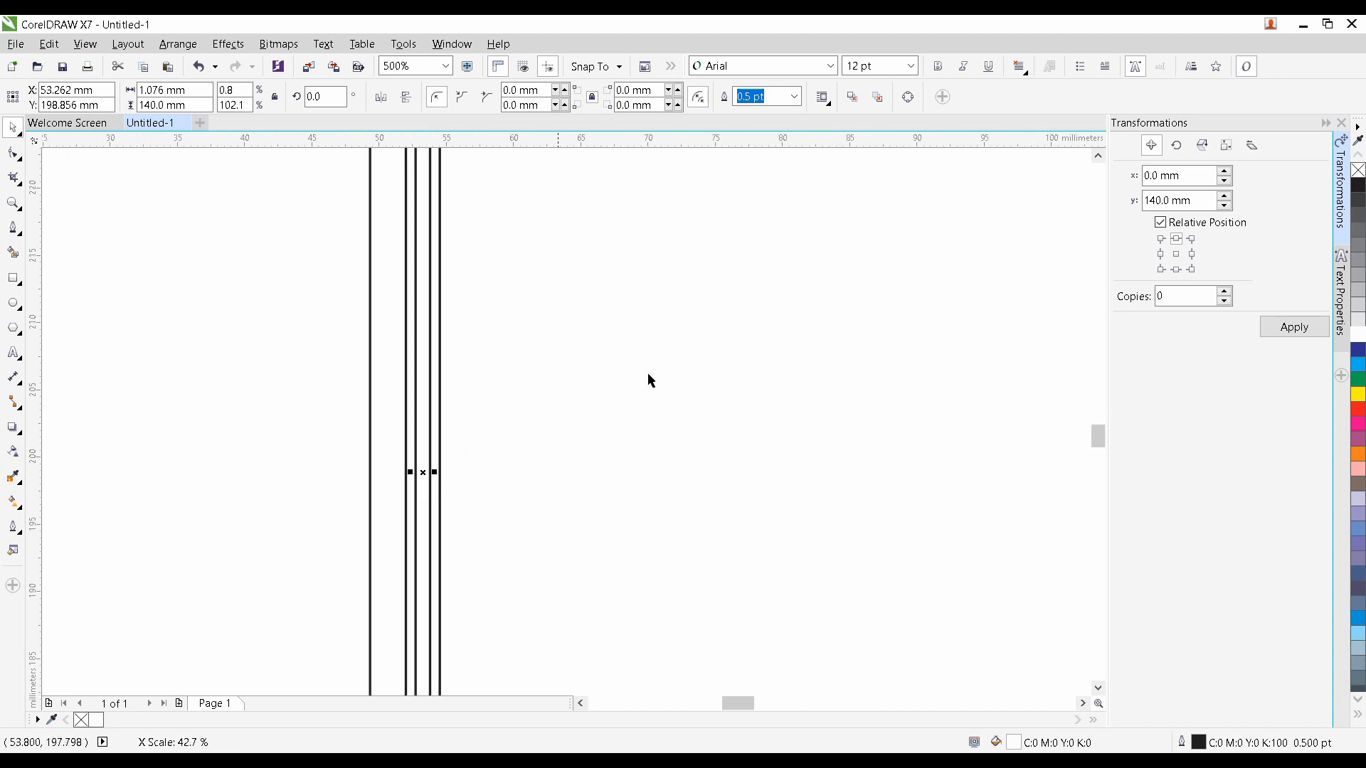
{"action": "left_click", "coordinate": [1358, 409]}
{"action": "right_click", "coordinate": [1358, 169]}
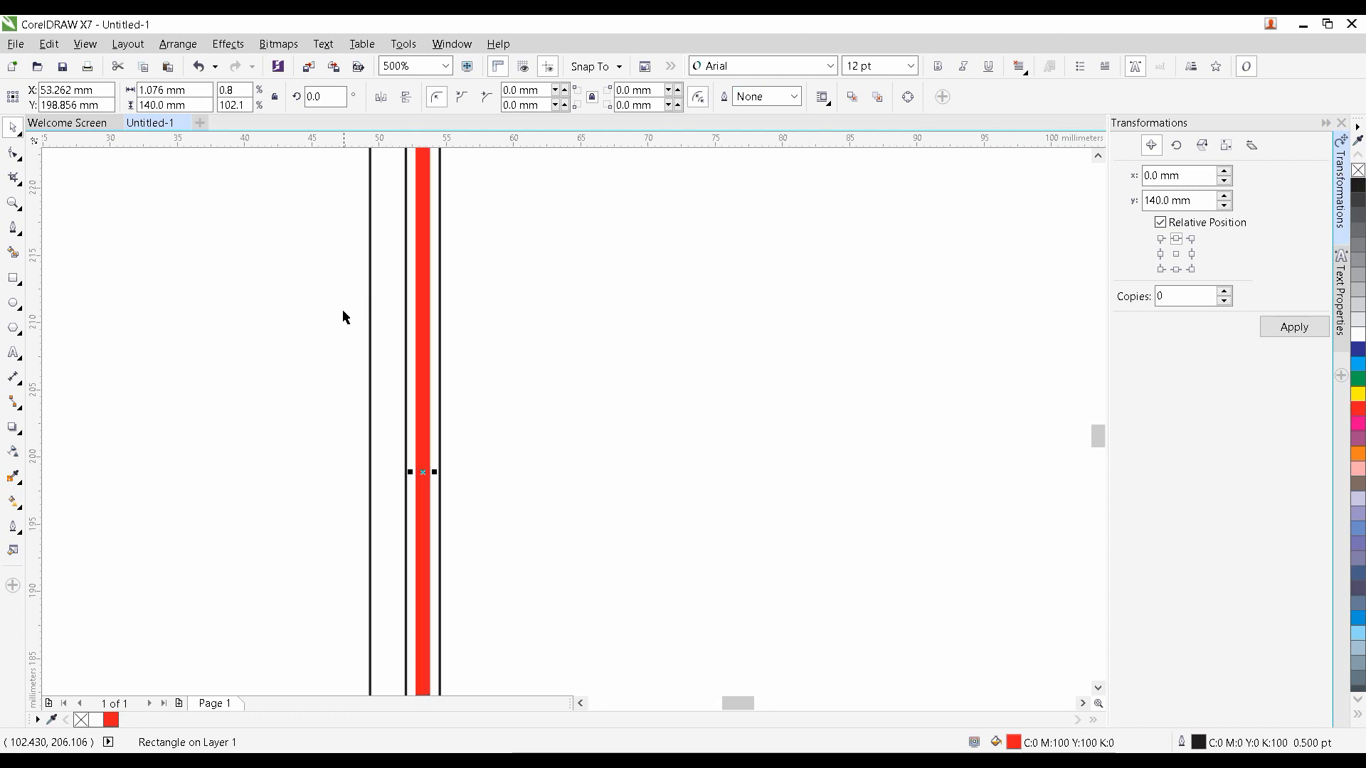
Remove the outline from the white strip behind the red line
{"action": "left_click", "coordinate": [407, 324]}
{"action": "right_click", "coordinate": [1358, 171]}
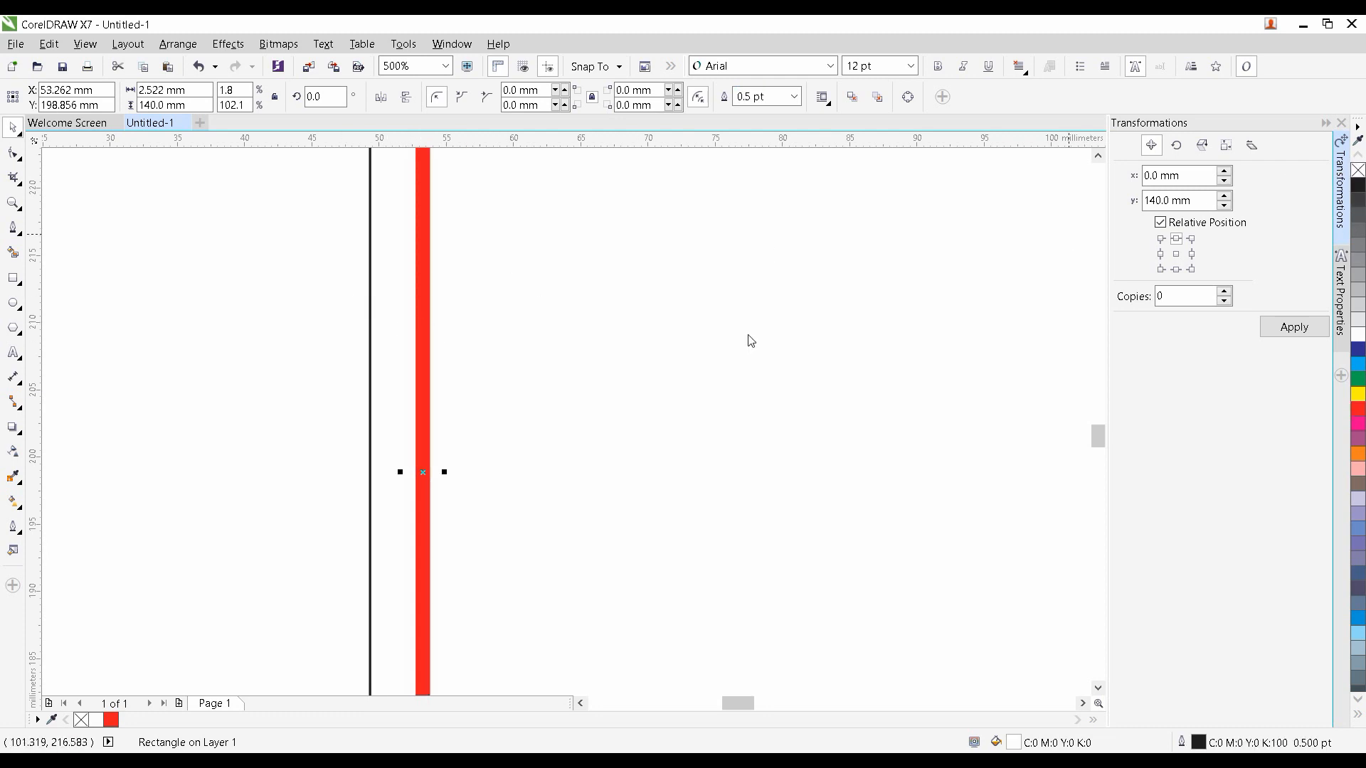
{"action": "scroll", "coordinate": [327, 428], "scroll_direction": "down", "scroll_amount": 3}
{"action": "left_click", "coordinate": [379, 445]}
{"action": "scroll", "coordinate": [334, 427], "scroll_direction": "right", "scroll_amount": 3}
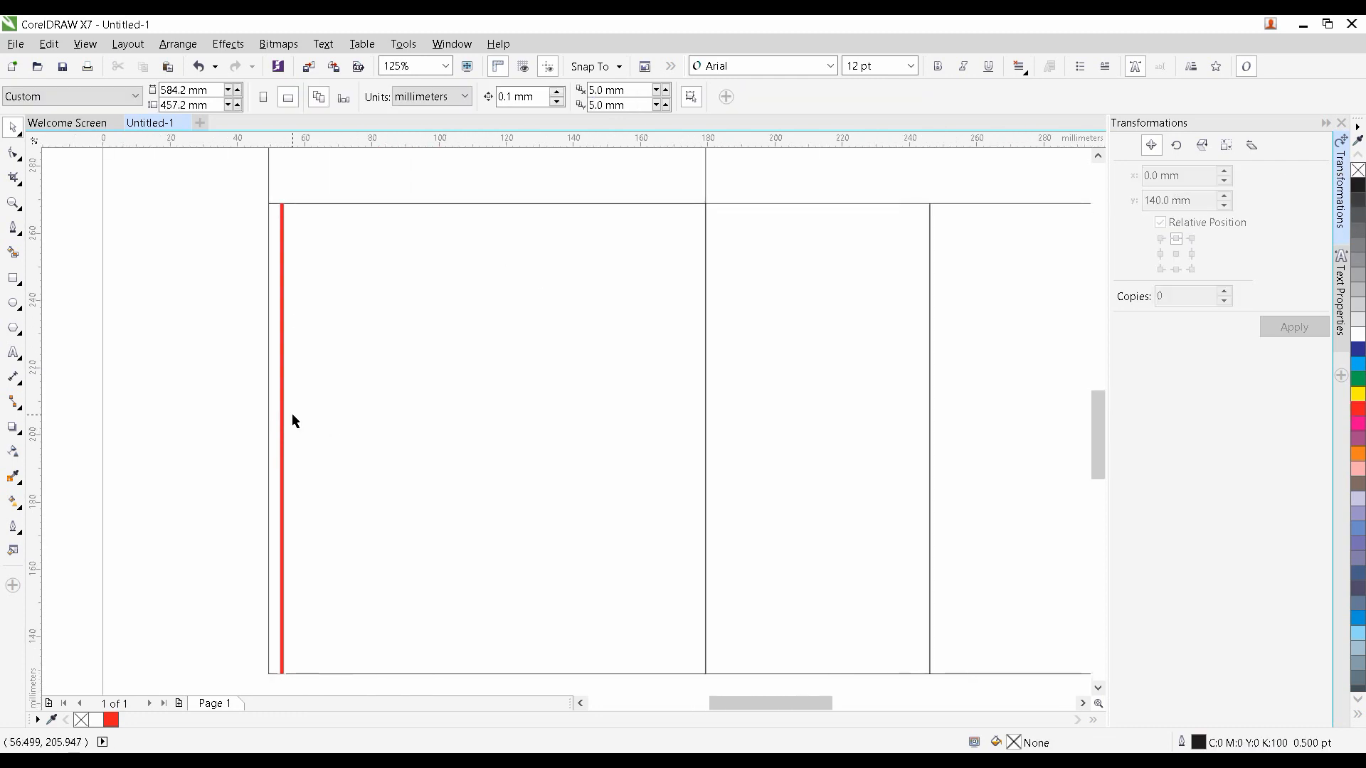
Draw an ellipse about 191 by 81 mm across the lower part of the leftmost wide panel, extending past both sides
{"action": "left_click", "coordinate": [13, 304]}
{"action": "scroll", "coordinate": [252, 397], "scroll_direction": "left", "scroll_amount": 1}
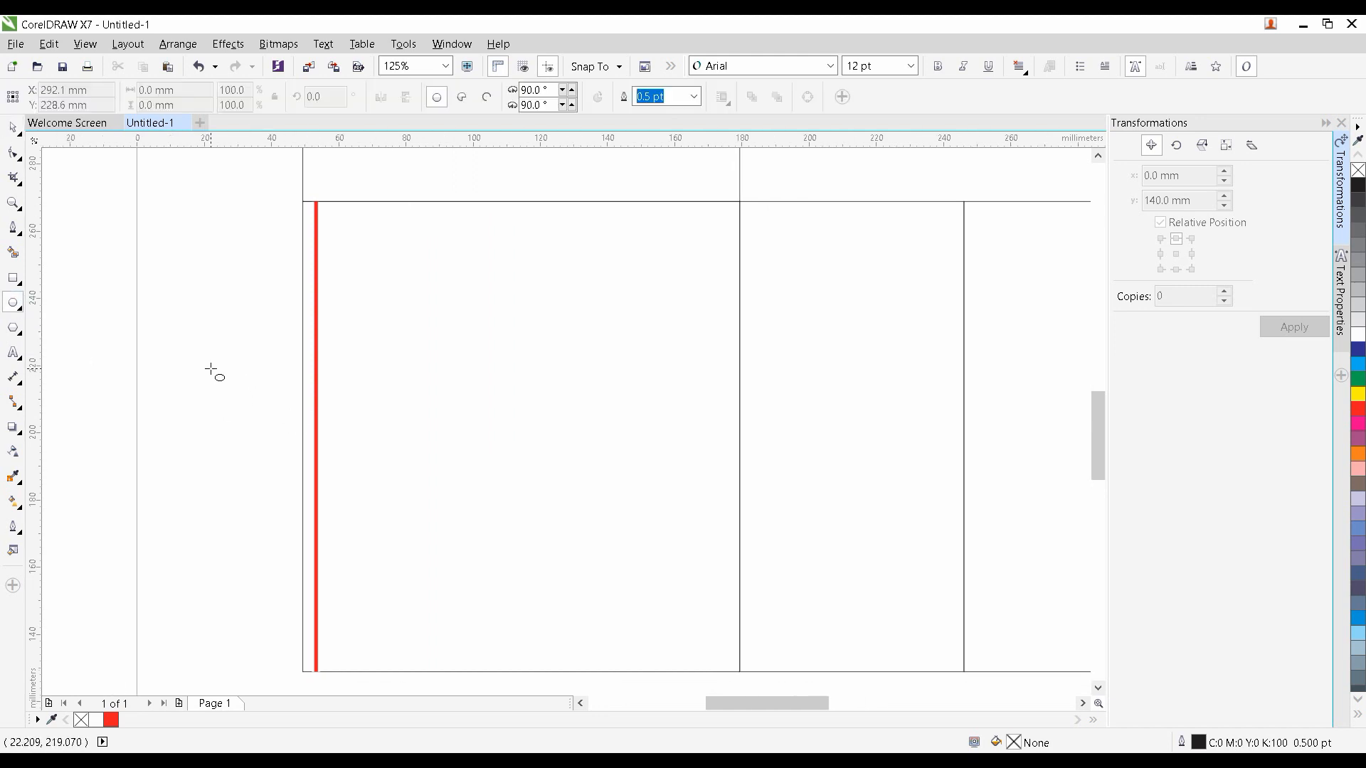
{"action": "left_click_drag", "start_coordinate": [248, 384], "coordinate": [889, 654]}
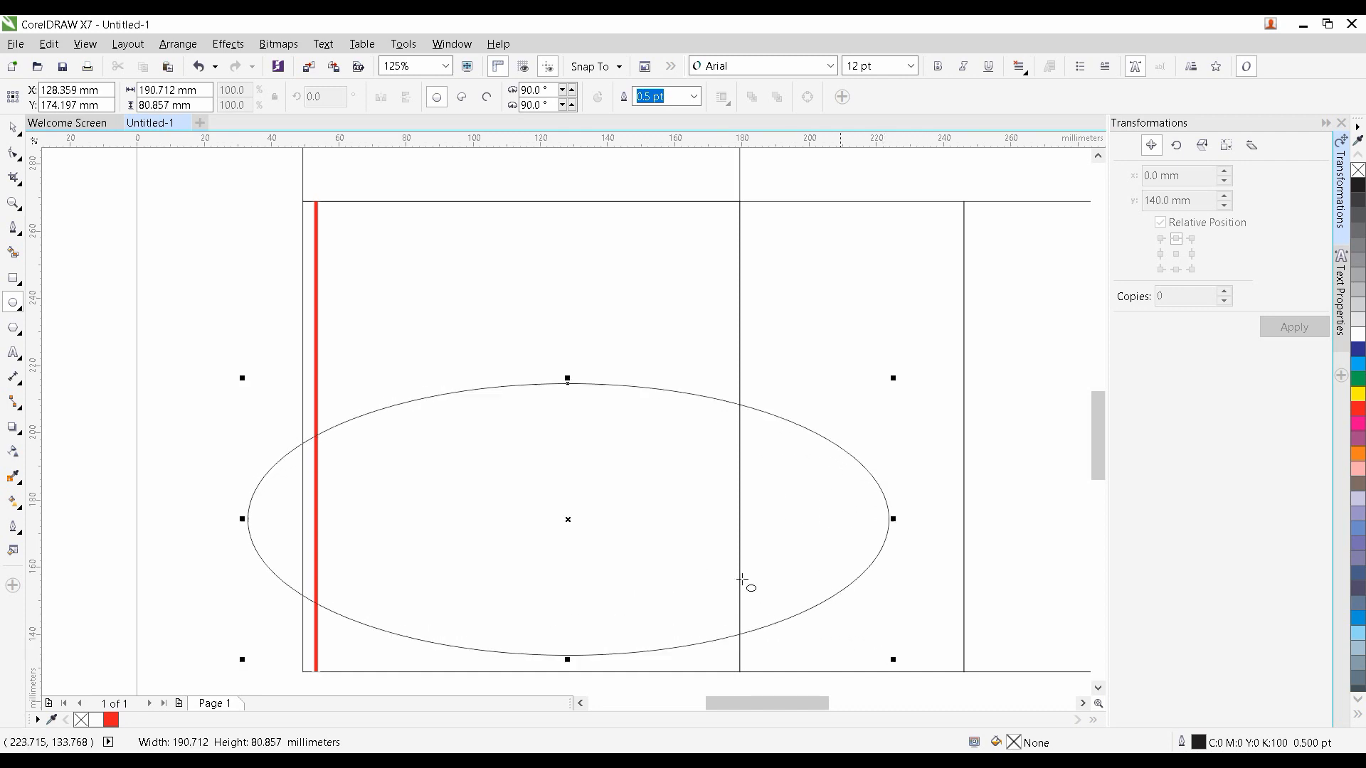
Stretch the ellipse to about 216 by 84 mm and tilt it to a rotation of about 356.5°
{"action": "left_click", "coordinate": [13, 128]}
{"action": "left_click", "coordinate": [245, 512]}
{"action": "mouse_move", "coordinate": [246, 513]}
{"action": "left_mouse_down"}
{"action": "mouse_move", "coordinate": [244, 473]}
{"action": "mouse_move", "coordinate": [258, 459]}
{"action": "mouse_move", "coordinate": [237, 497]}
{"action": "mouse_move", "coordinate": [201, 497]}
{"action": "mouse_move", "coordinate": [226, 495]}
{"action": "left_mouse_up"}
{"action": "left_click", "coordinate": [259, 459]}
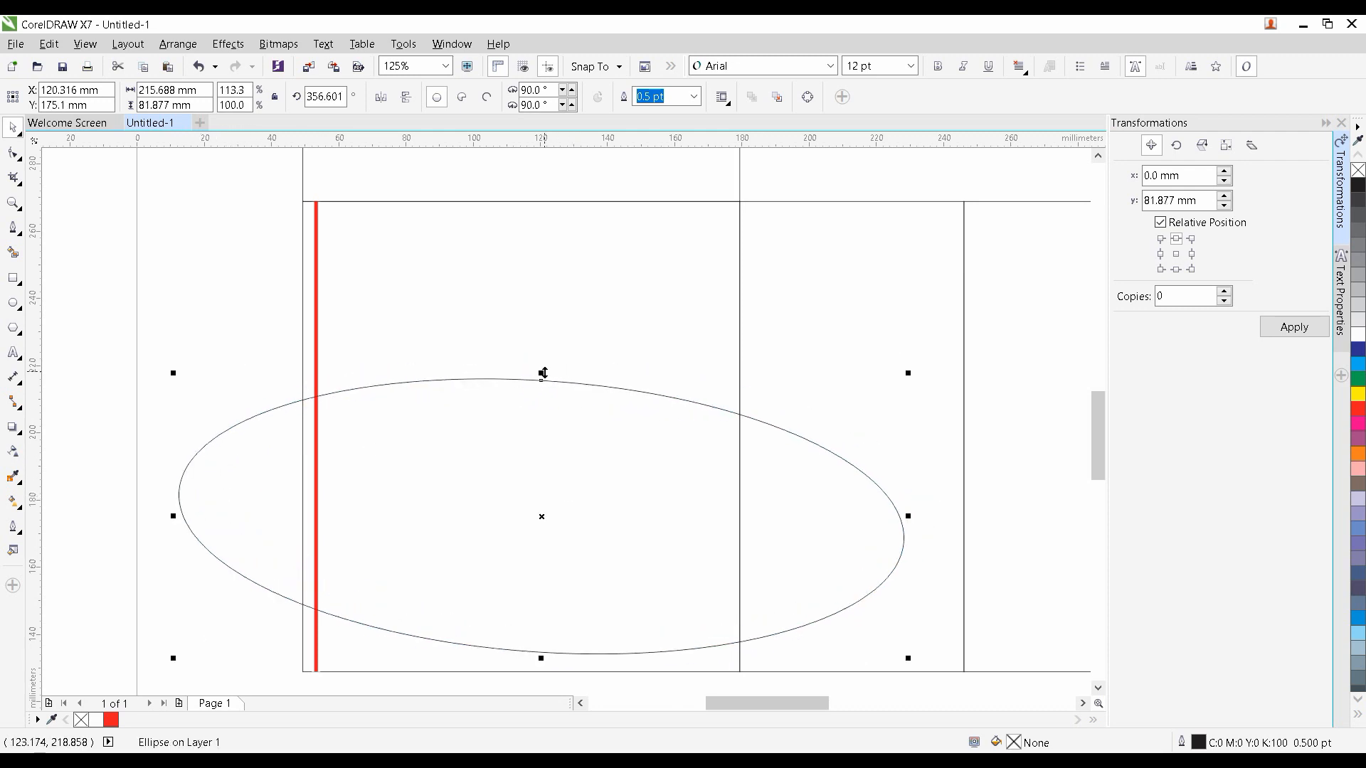
{"action": "left_click_drag", "start_coordinate": [542, 372], "coordinate": [544, 368]}
{"action": "left_click_drag", "start_coordinate": [368, 428], "coordinate": [398, 399]}
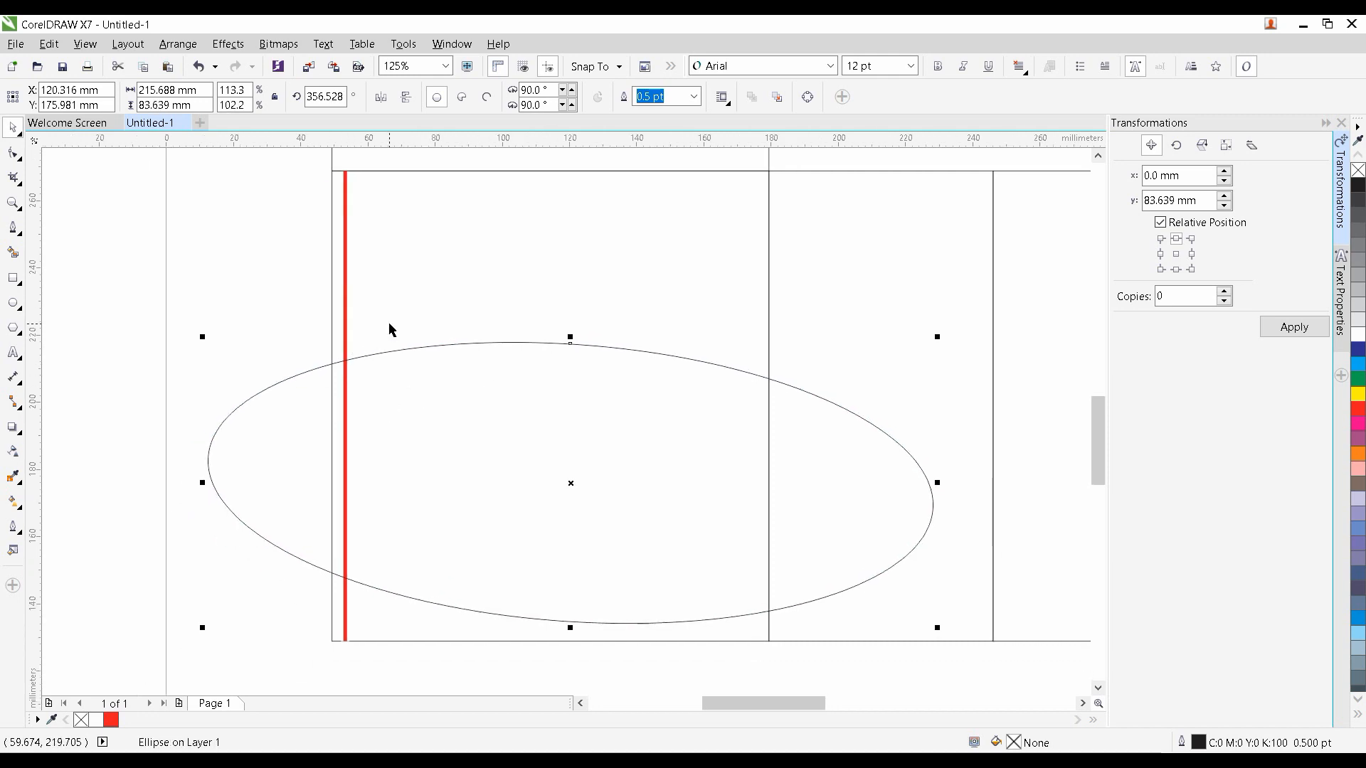
Intersect the ellipse with the leftmost wide panel, delete the original ellipse, and select the resulting curved shape
{"action": "left_click", "coordinate": [422, 251], "text": "shift"}
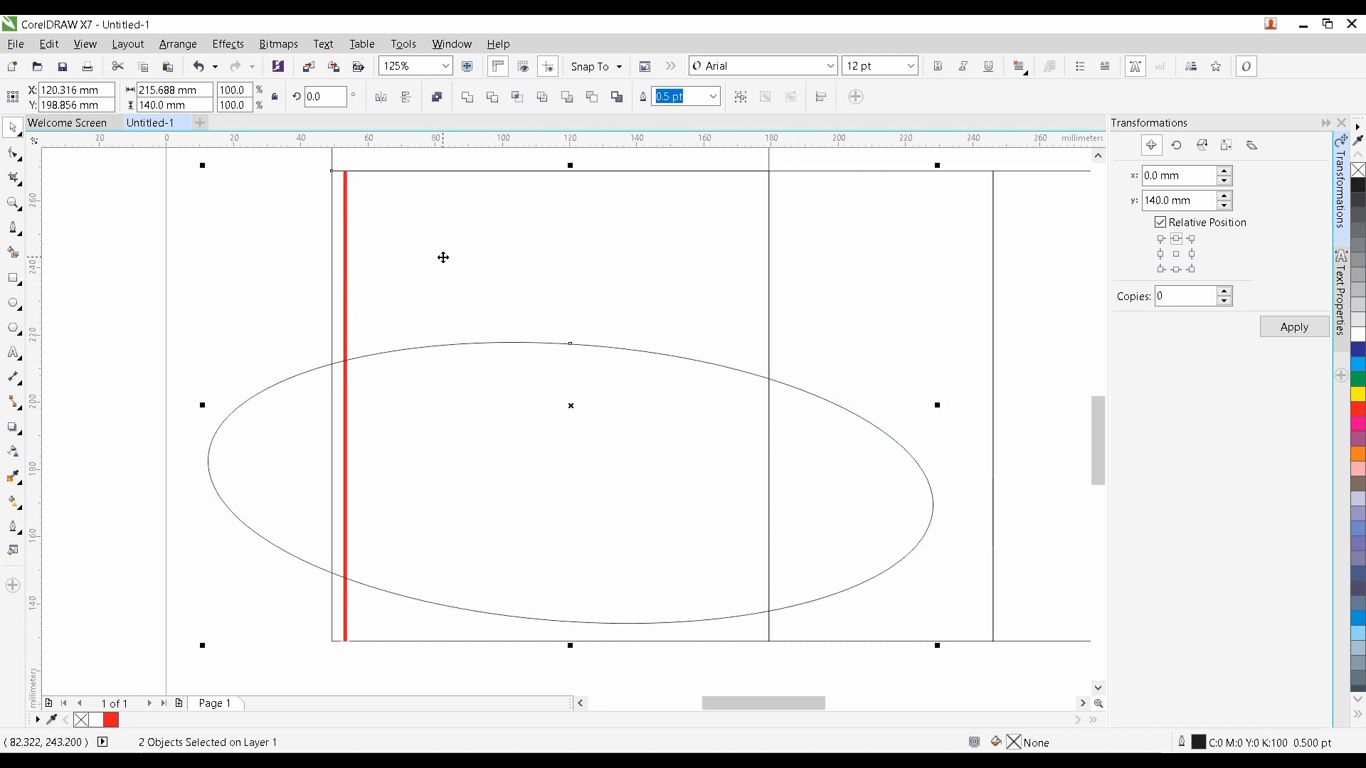
{"action": "left_click", "coordinate": [520, 96]}
{"action": "left_click", "coordinate": [285, 446]}
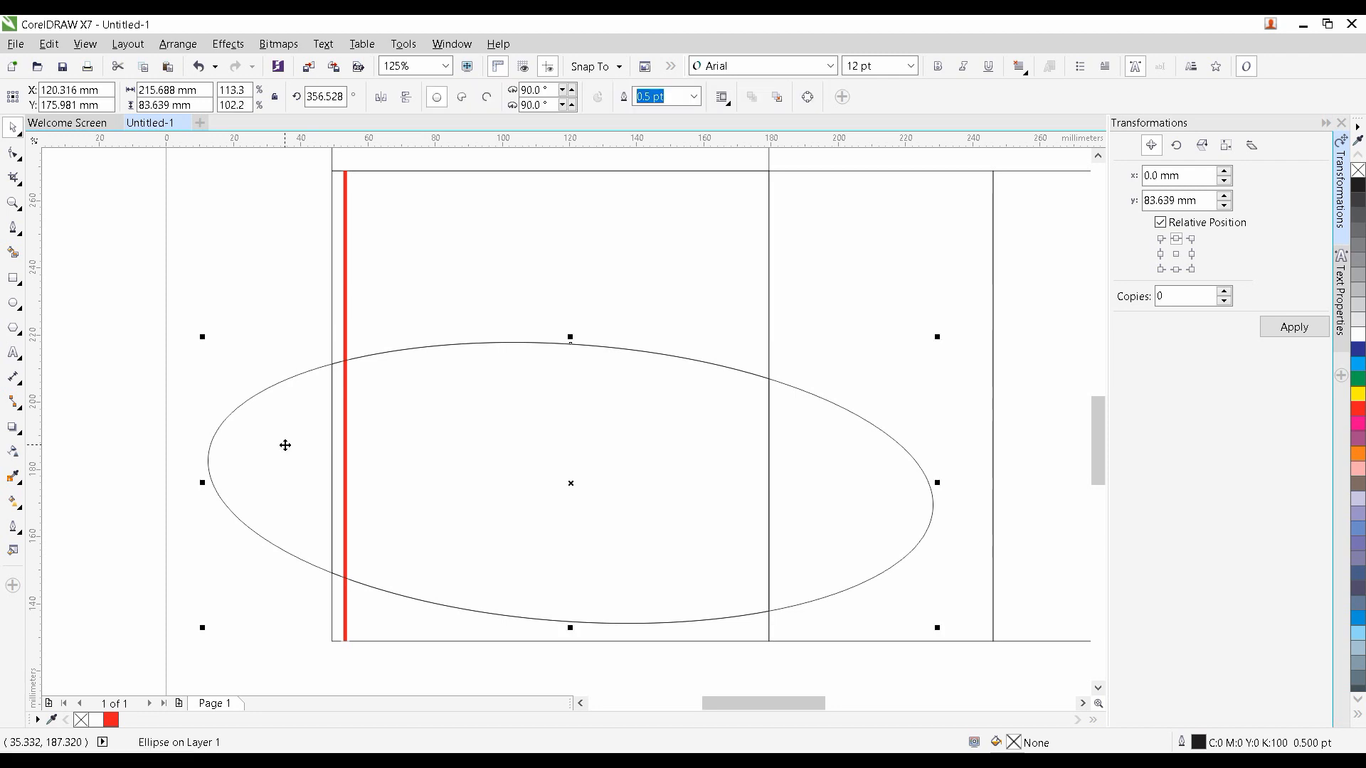
{"action": "key", "text": "Delete"}
{"action": "left_click", "coordinate": [332, 449]}
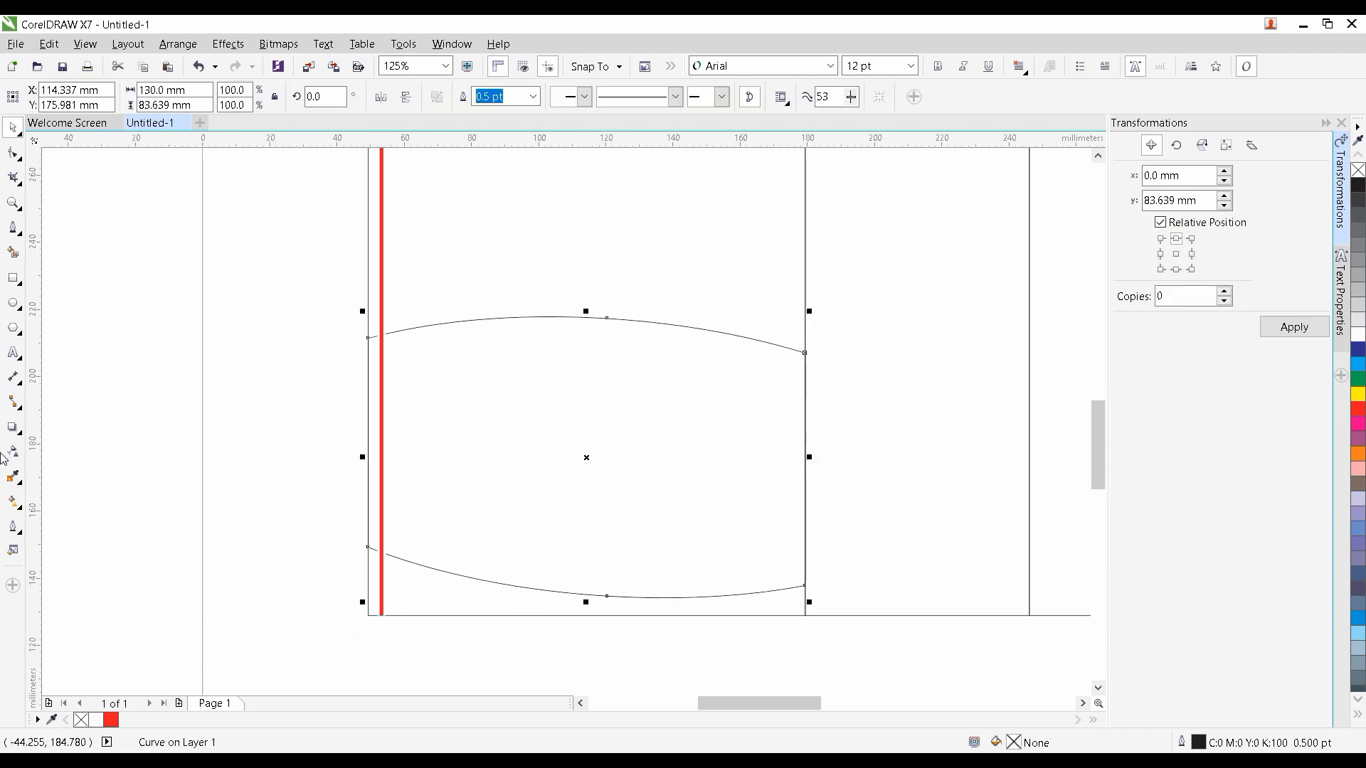
Apply an elliptical fountain fill to the curved shape, centring it on the red line in the shape's upper part
{"action": "left_click", "coordinate": [13, 501]}
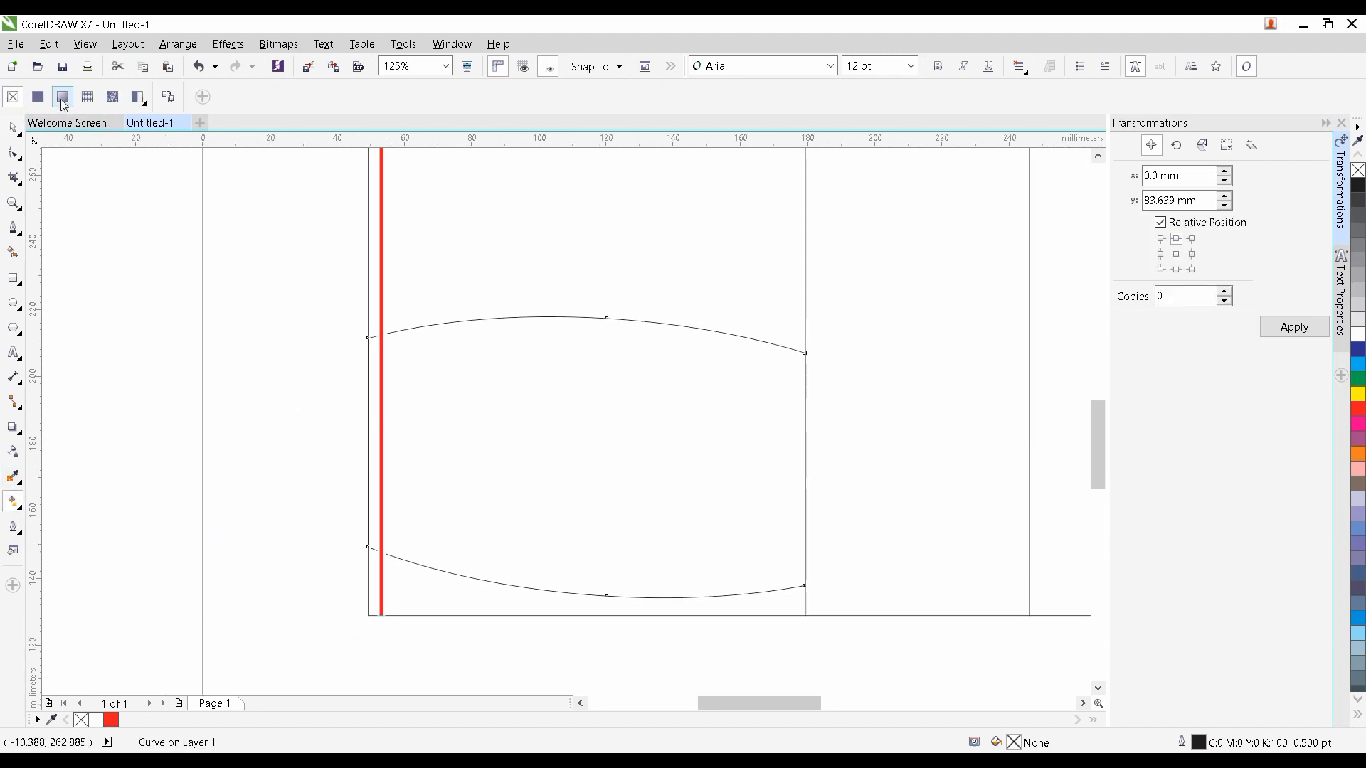
{"action": "left_click", "coordinate": [62, 96]}
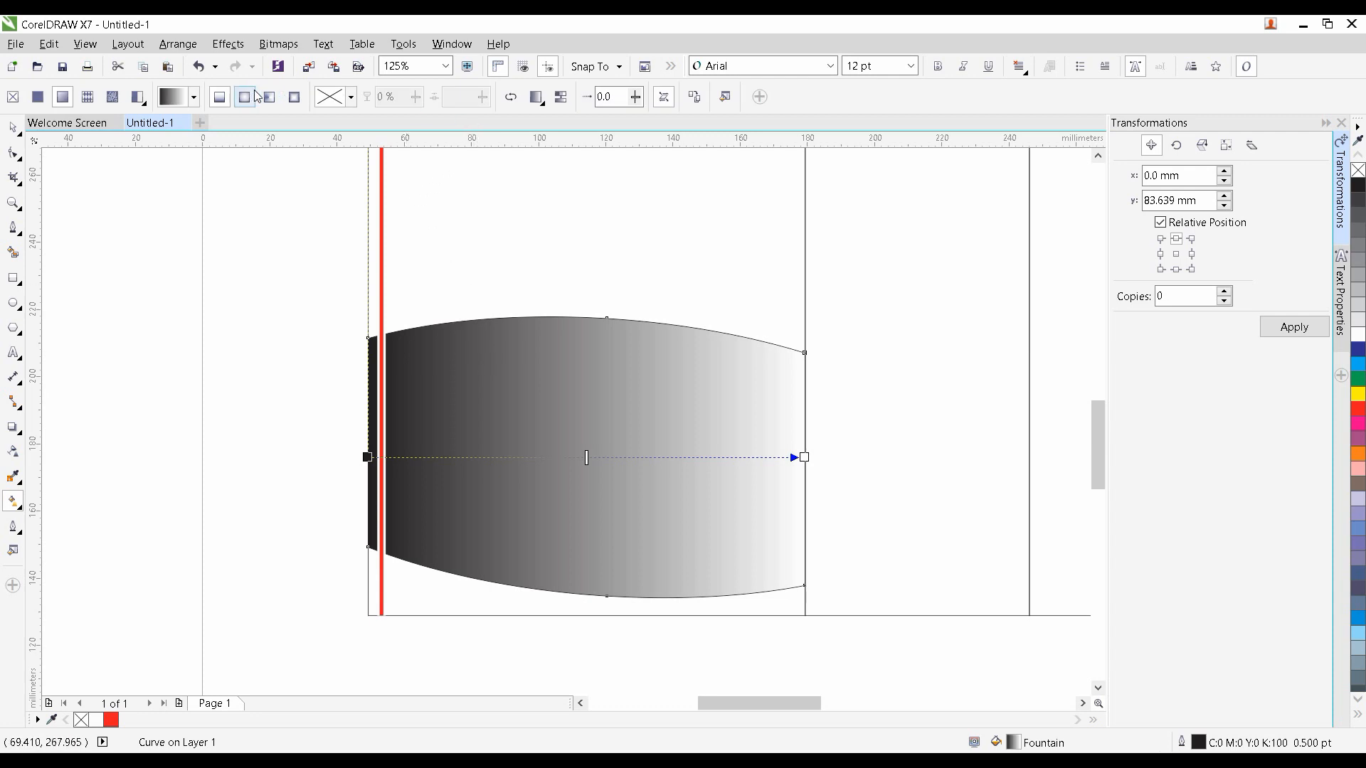
{"action": "left_click", "coordinate": [244, 98]}
{"action": "left_click_drag", "start_coordinate": [586, 457], "coordinate": [379, 374]}
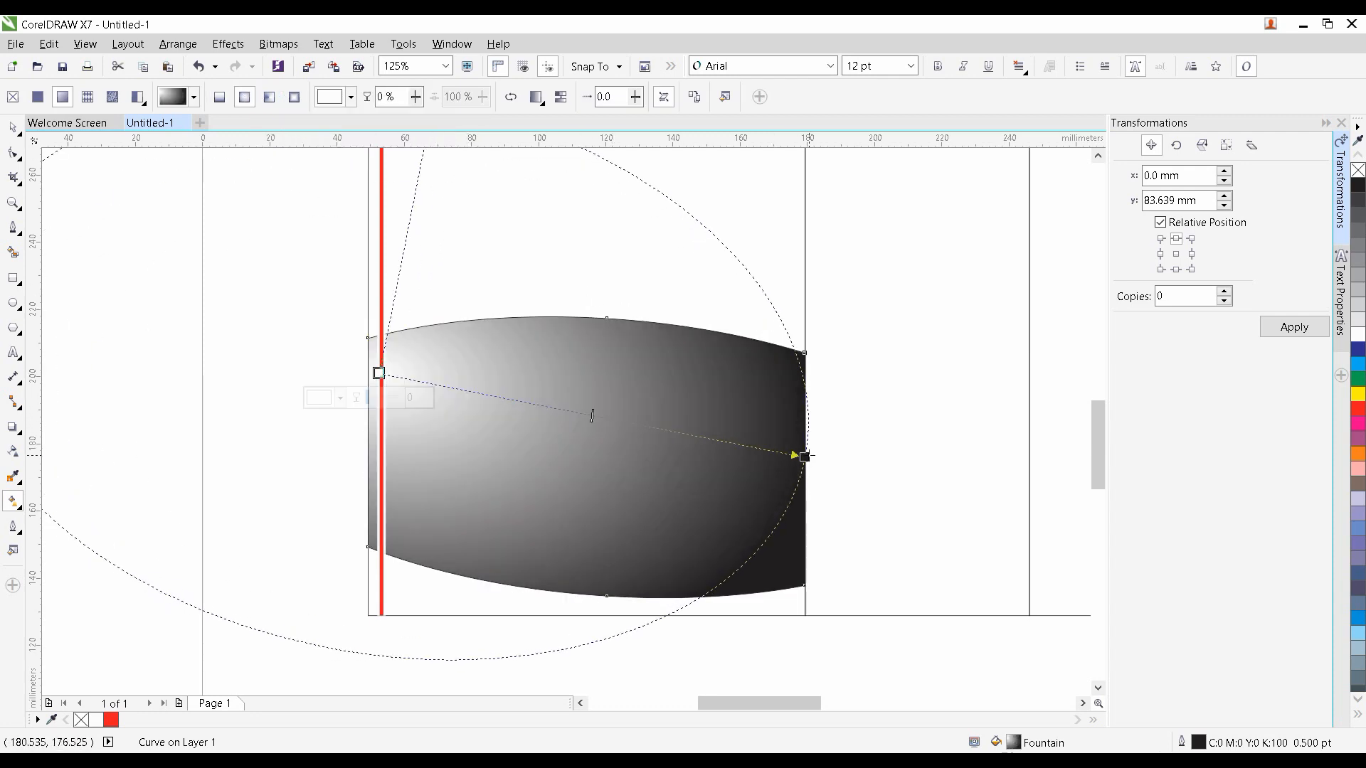
Recolour the outer node of the fountain fill at the shape's far edge to a medium blue
{"action": "left_click", "coordinate": [805, 456]}
{"action": "left_click", "coordinate": [766, 482]}
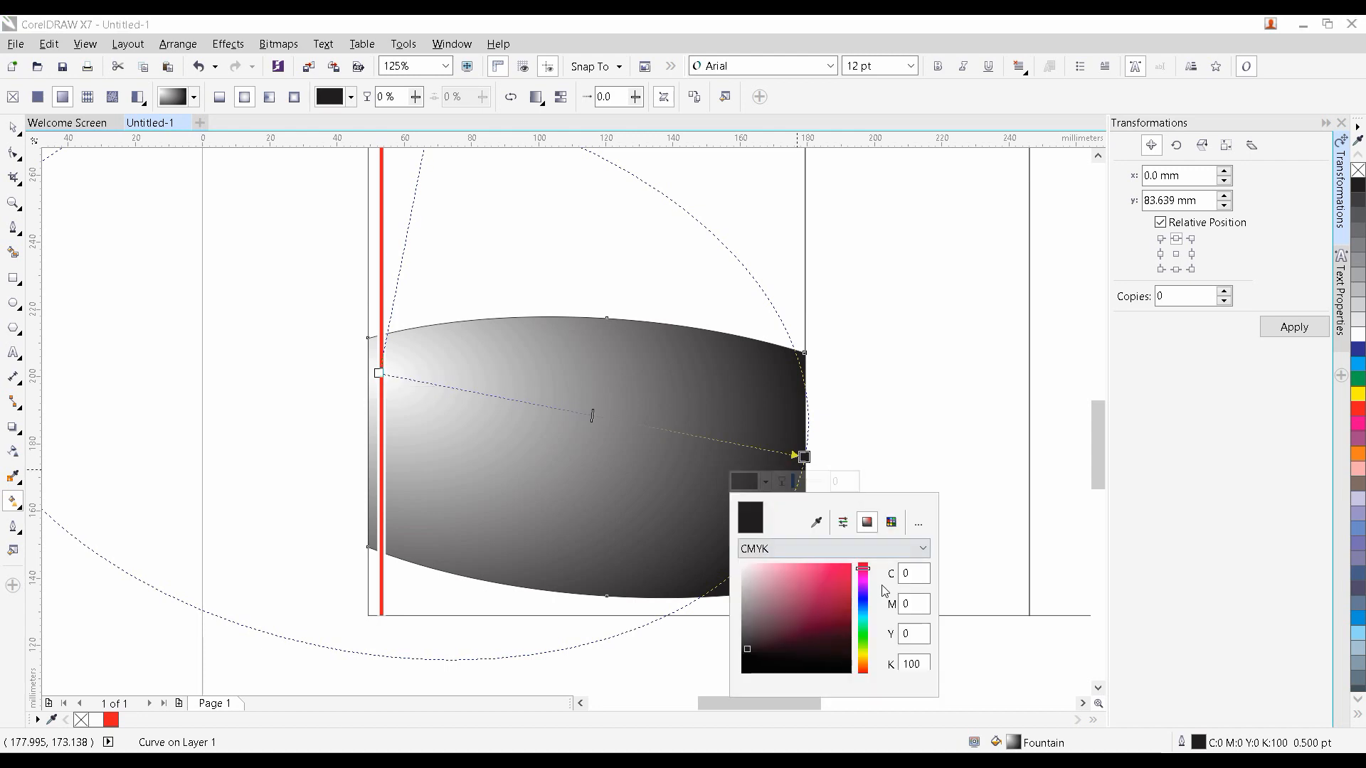
{"action": "left_click_drag", "start_coordinate": [871, 574], "coordinate": [872, 596]}
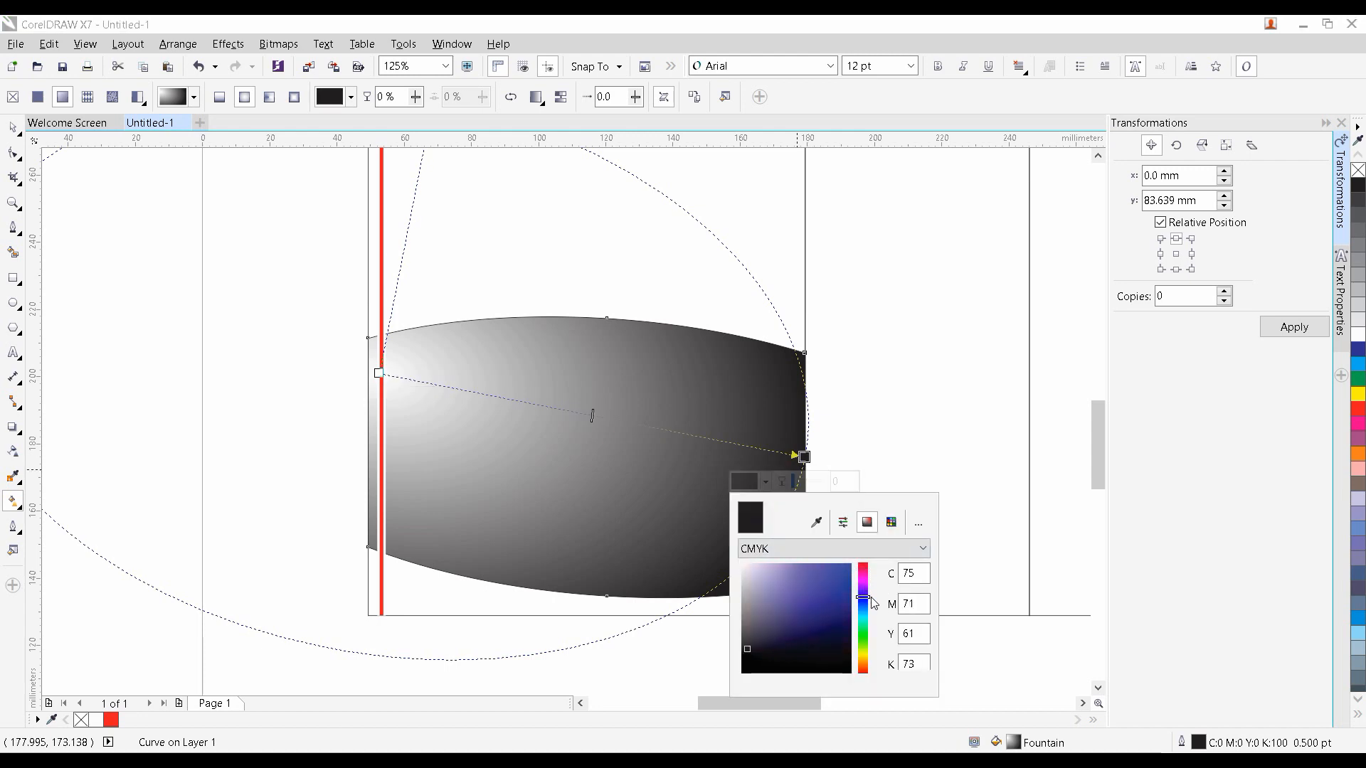
{"action": "left_click", "coordinate": [830, 608]}
{"action": "left_click", "coordinate": [834, 610]}
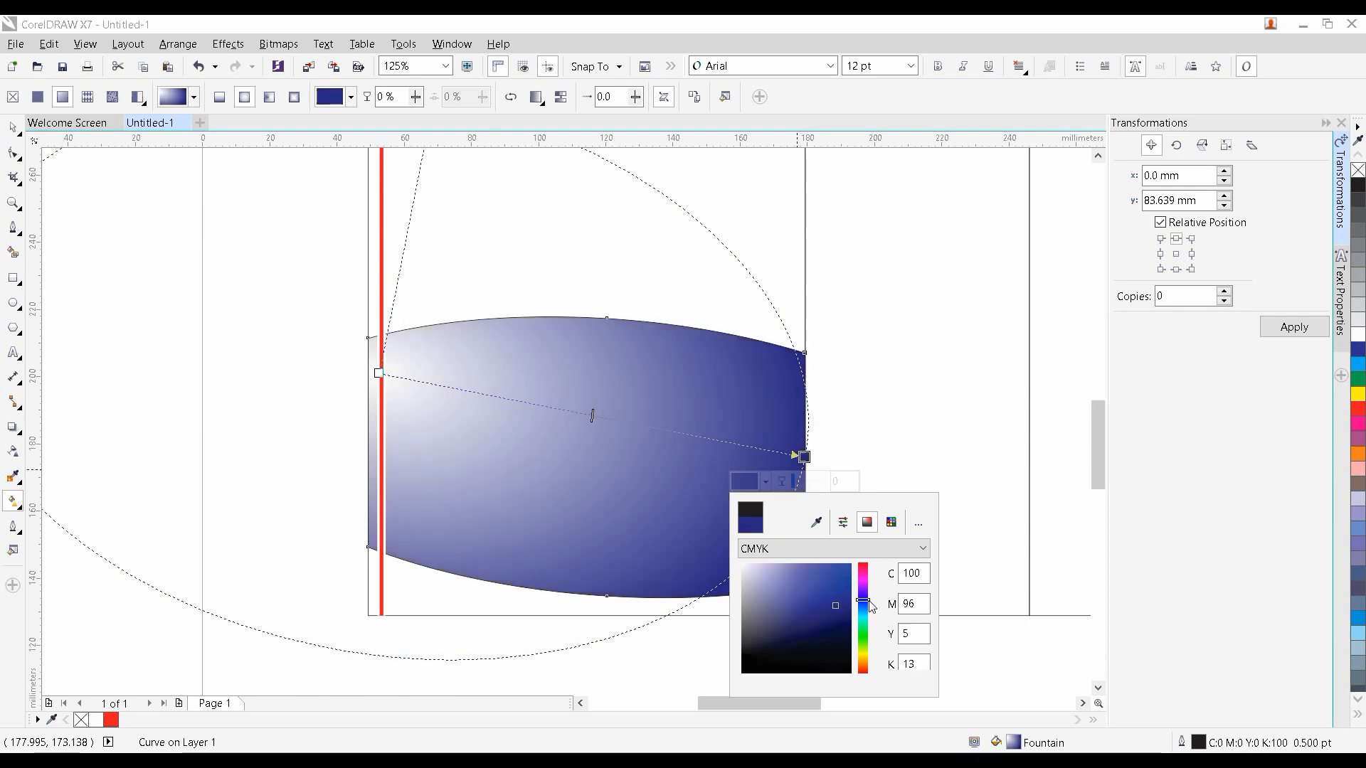
{"action": "left_click_drag", "start_coordinate": [869, 600], "coordinate": [835, 598]}
{"action": "left_click", "coordinate": [836, 608]}
Set the fountain fill's centre node to a dark blue of about C100 M91 Y18 K22
{"action": "left_click", "coordinate": [379, 372]}
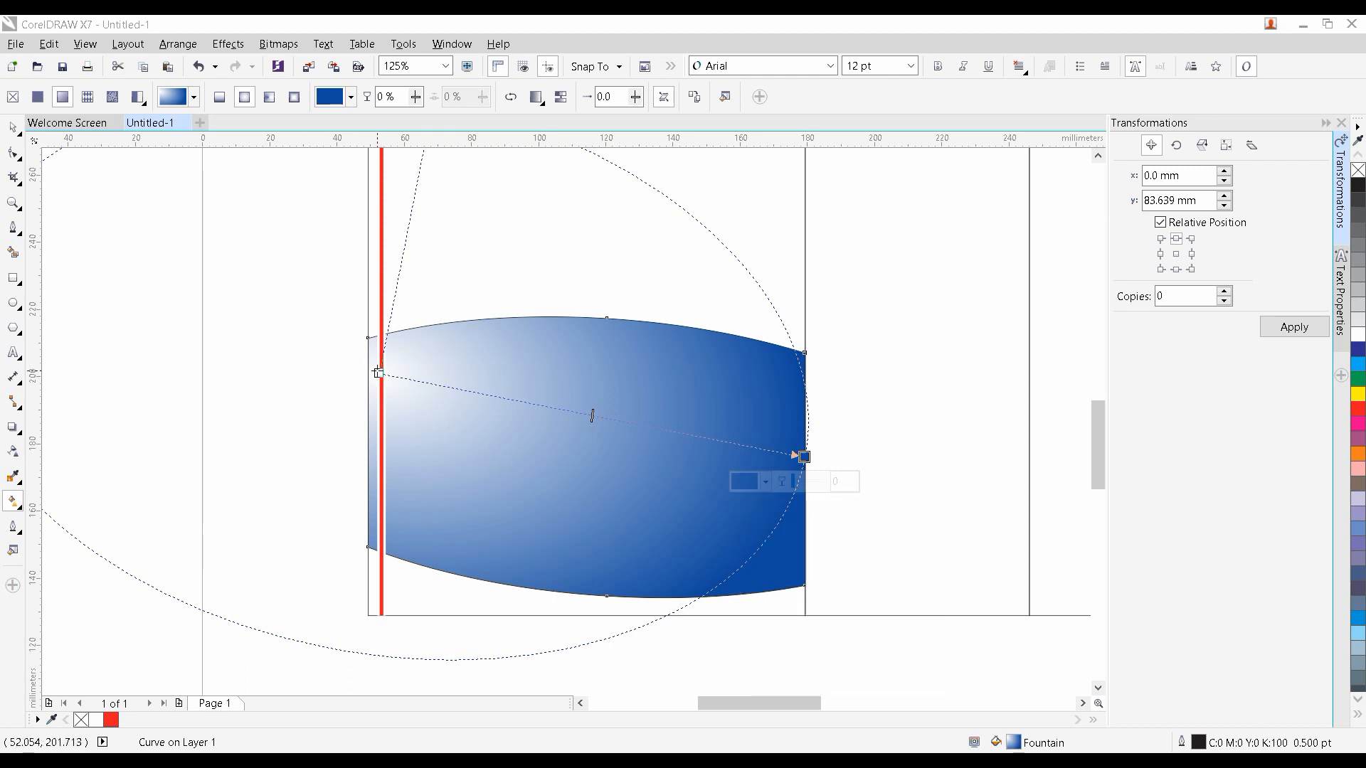
{"action": "left_click", "coordinate": [341, 397]}
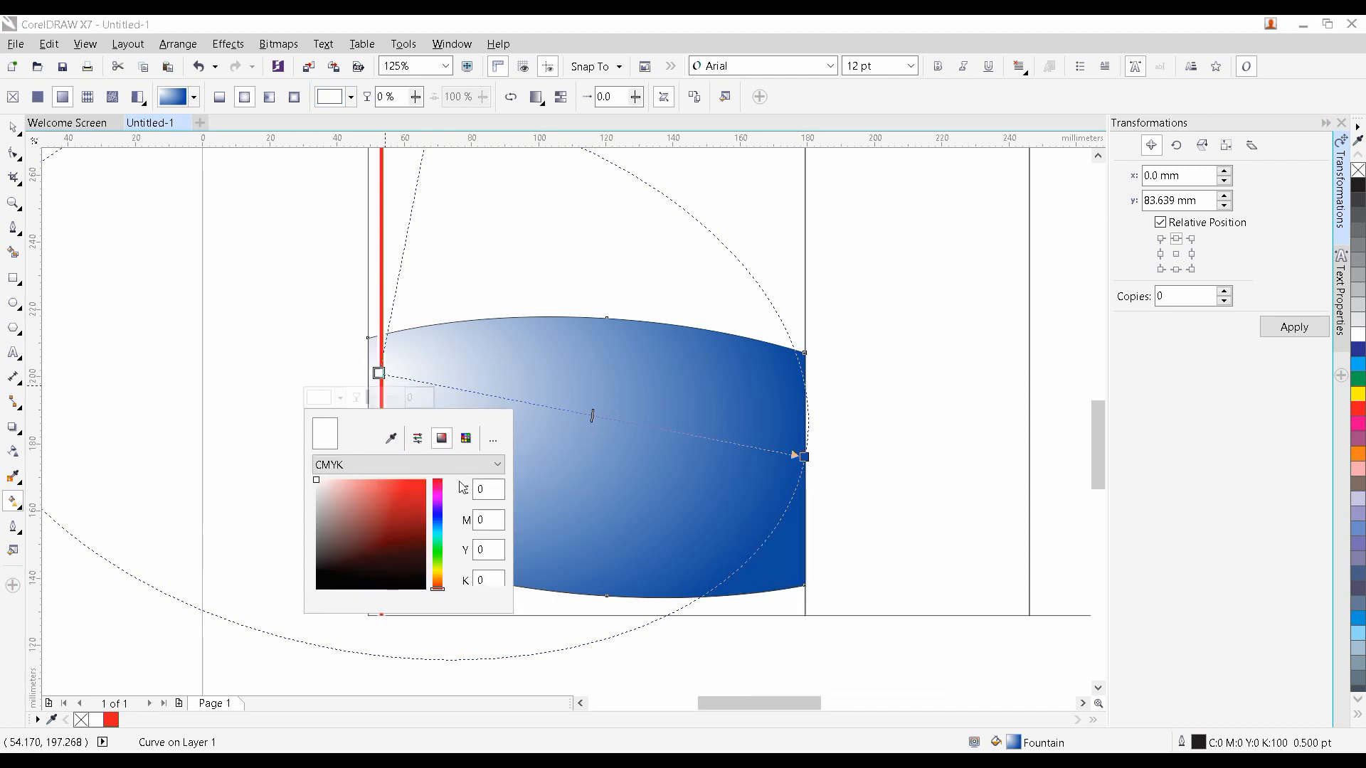
{"action": "left_click", "coordinate": [438, 520]}
{"action": "left_click", "coordinate": [408, 529]}
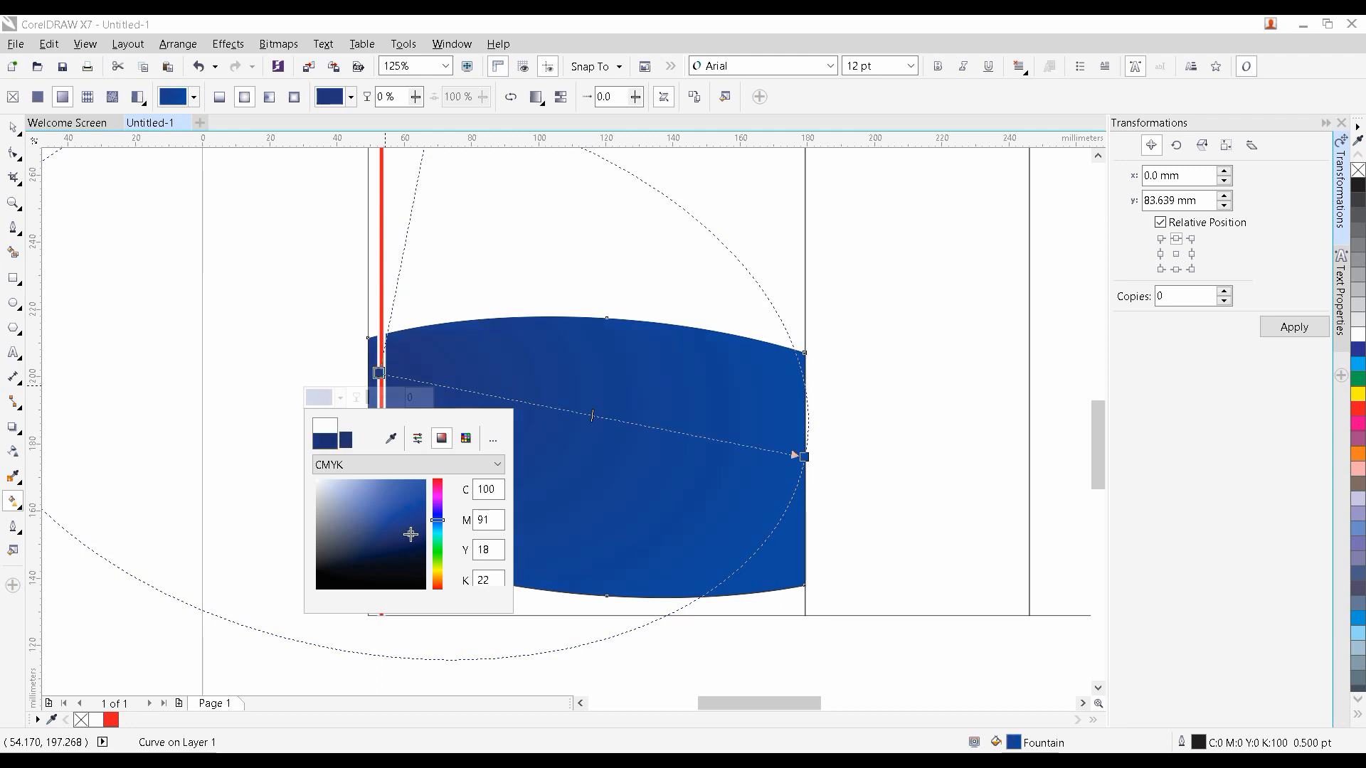
{"action": "left_click_drag", "start_coordinate": [410, 535], "coordinate": [411, 535]}
{"action": "left_click", "coordinate": [410, 533]}
Remove the blue shape's outline and make a slightly shorter copy of the shape centred on top of it
{"action": "left_click", "coordinate": [13, 128]}
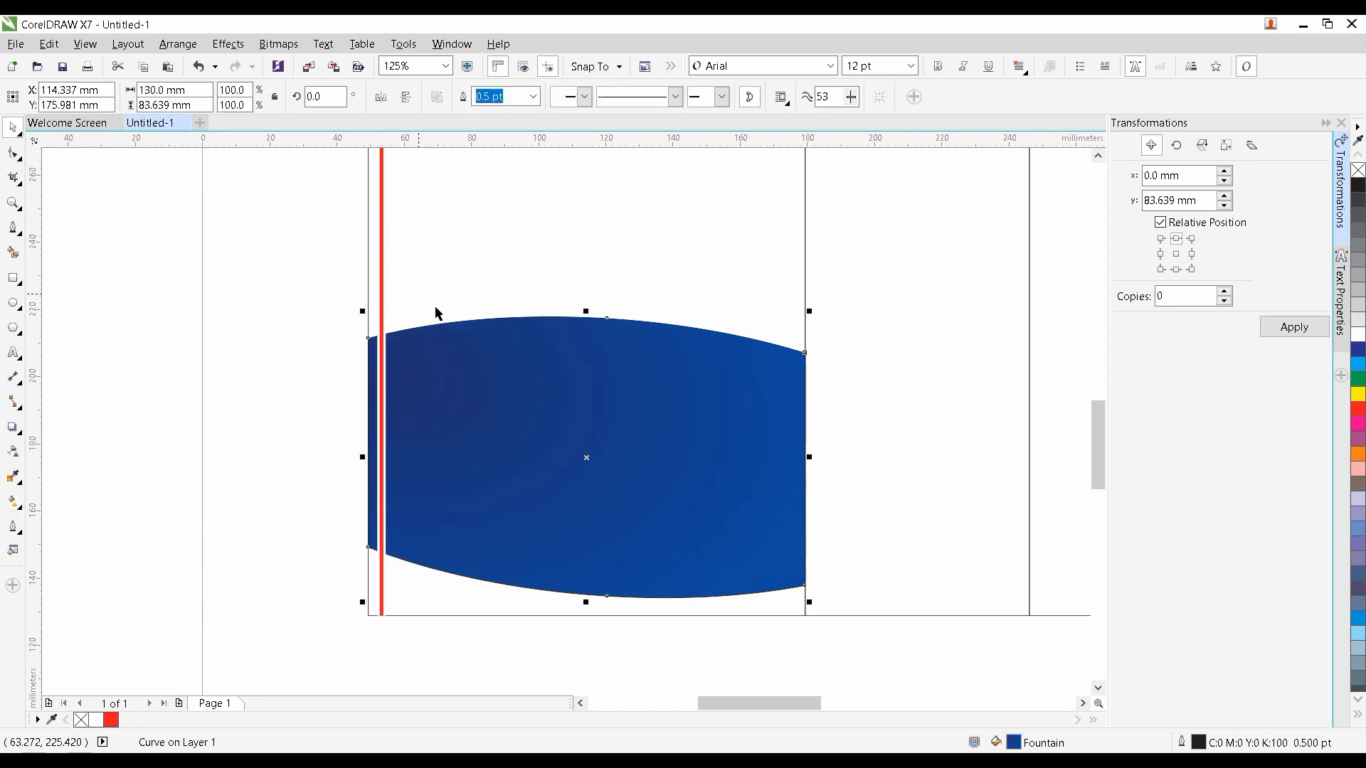
{"action": "right_click", "coordinate": [1358, 169]}
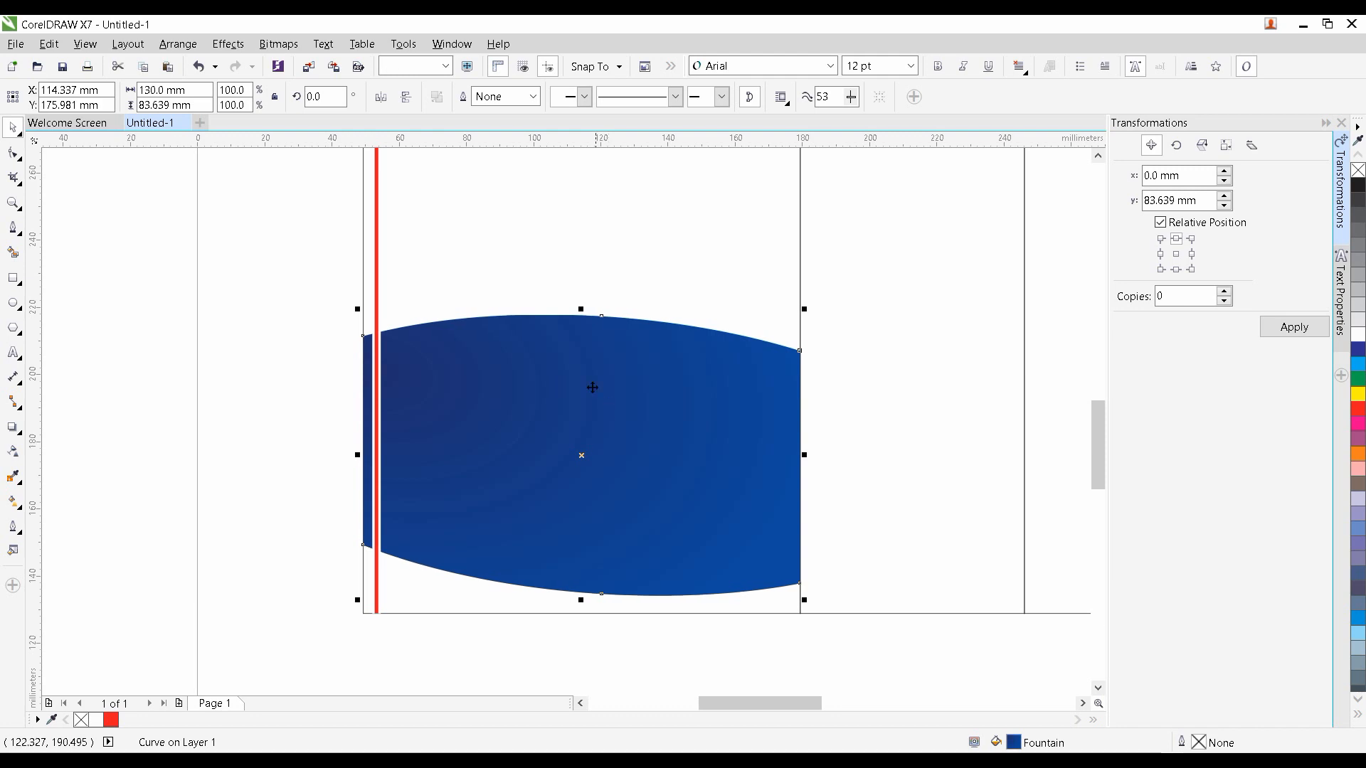
{"action": "left_click_drag", "start_coordinate": [579, 310], "coordinate": [541, 364]}
{"action": "right_click", "coordinate": [563, 322]}
Fill the taller curved shape behind the copy with yellow C0 M20 Y100 K0, then deselect it
{"action": "left_click", "coordinate": [209, 352]}
{"action": "left_click", "coordinate": [562, 345]}
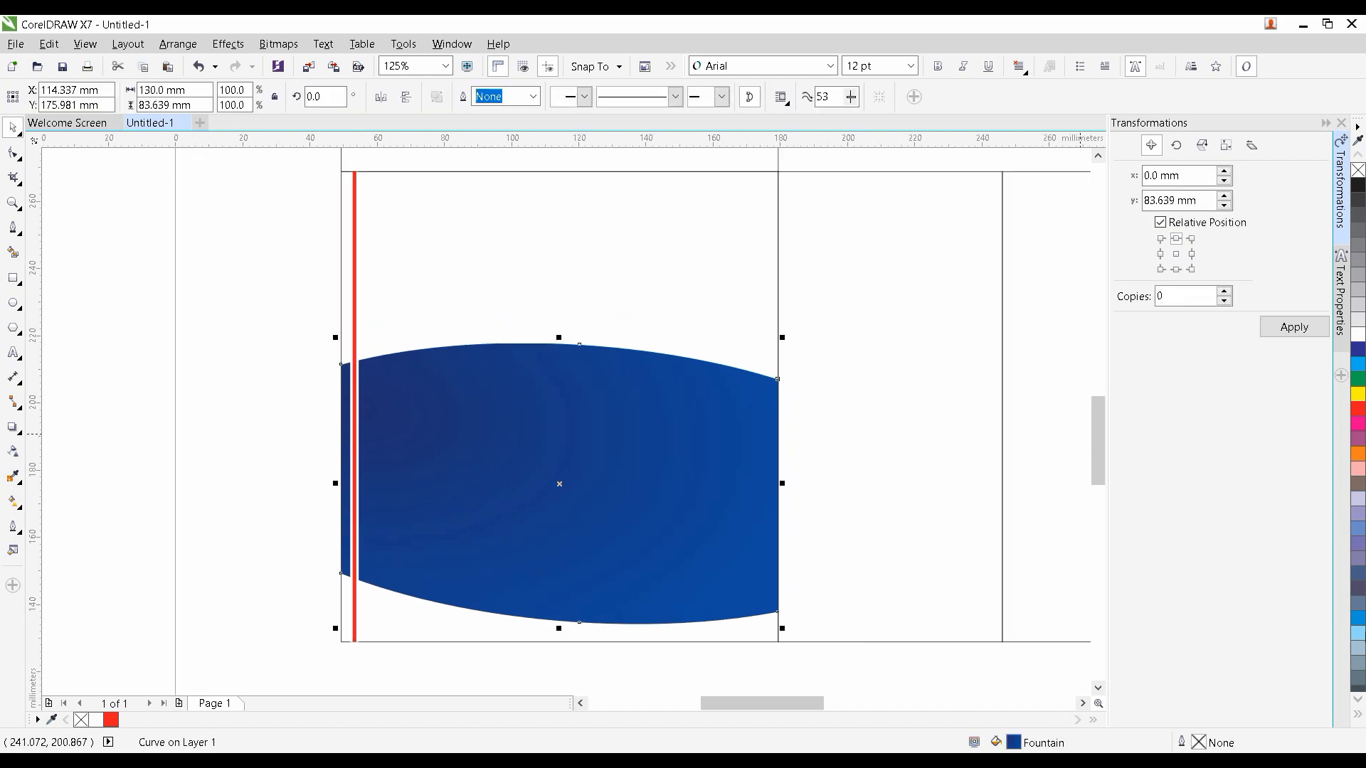
{"action": "left_click", "coordinate": [1358, 702]}
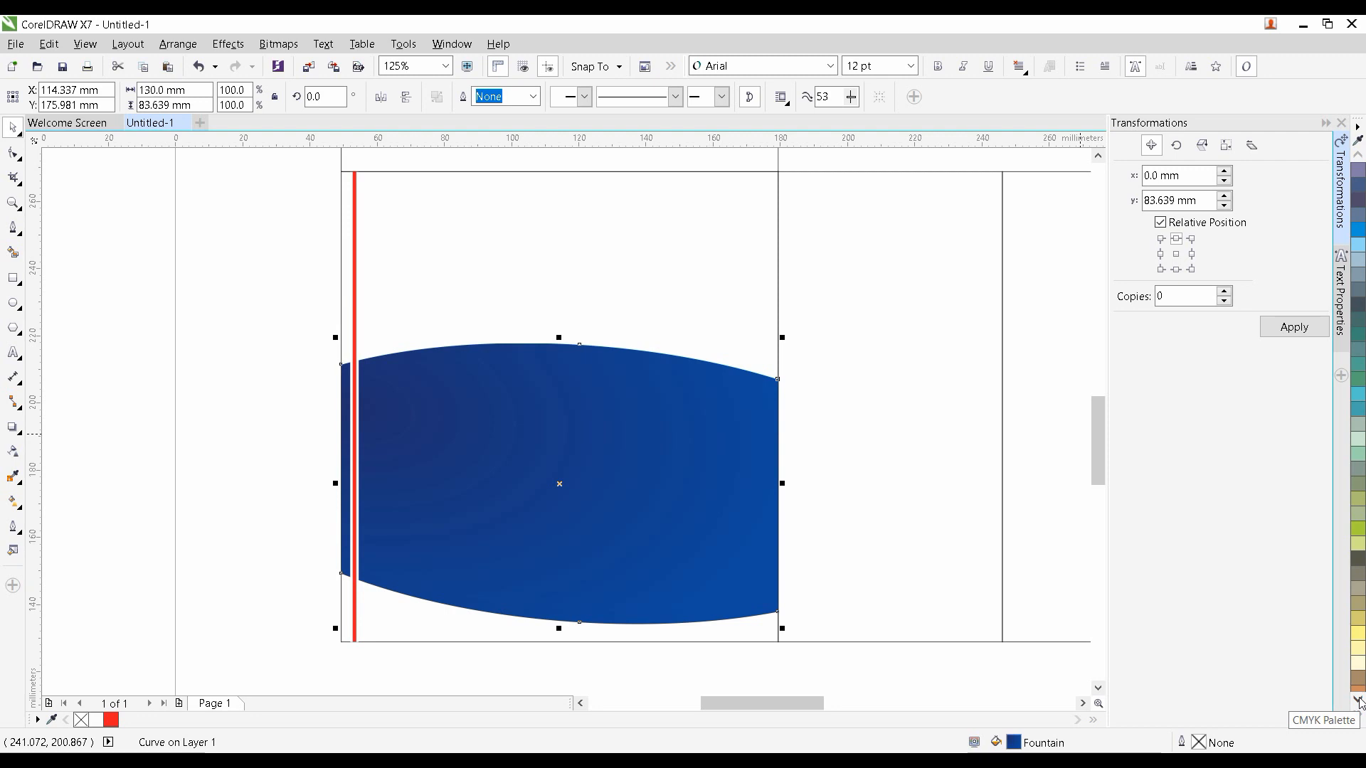
{"action": "left_click", "coordinate": [1359, 701]}
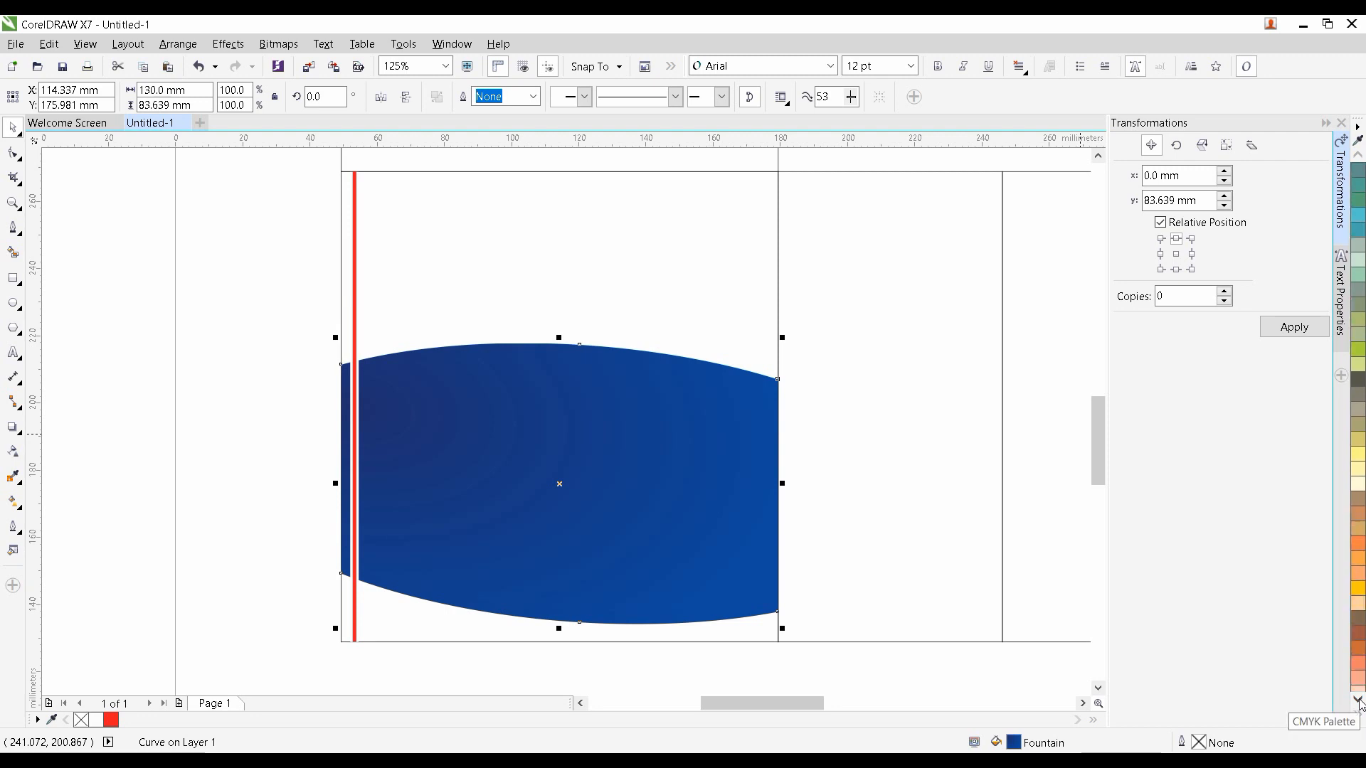
{"action": "left_click", "coordinate": [1357, 589]}
{"action": "left_click_drag", "start_coordinate": [510, 577], "coordinate": [628, 583]}
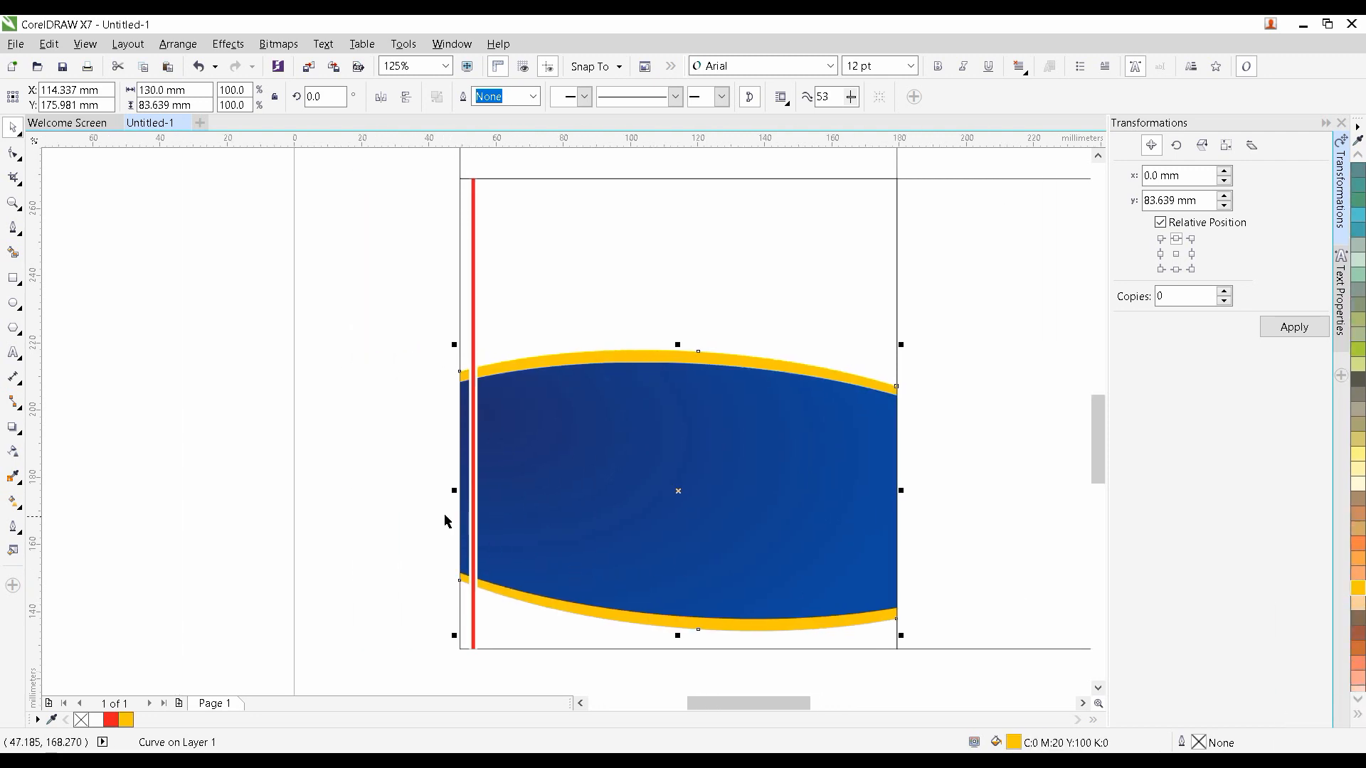
{"action": "left_click_drag", "start_coordinate": [448, 522], "coordinate": [540, 539]}
{"action": "left_click", "coordinate": [452, 509]}
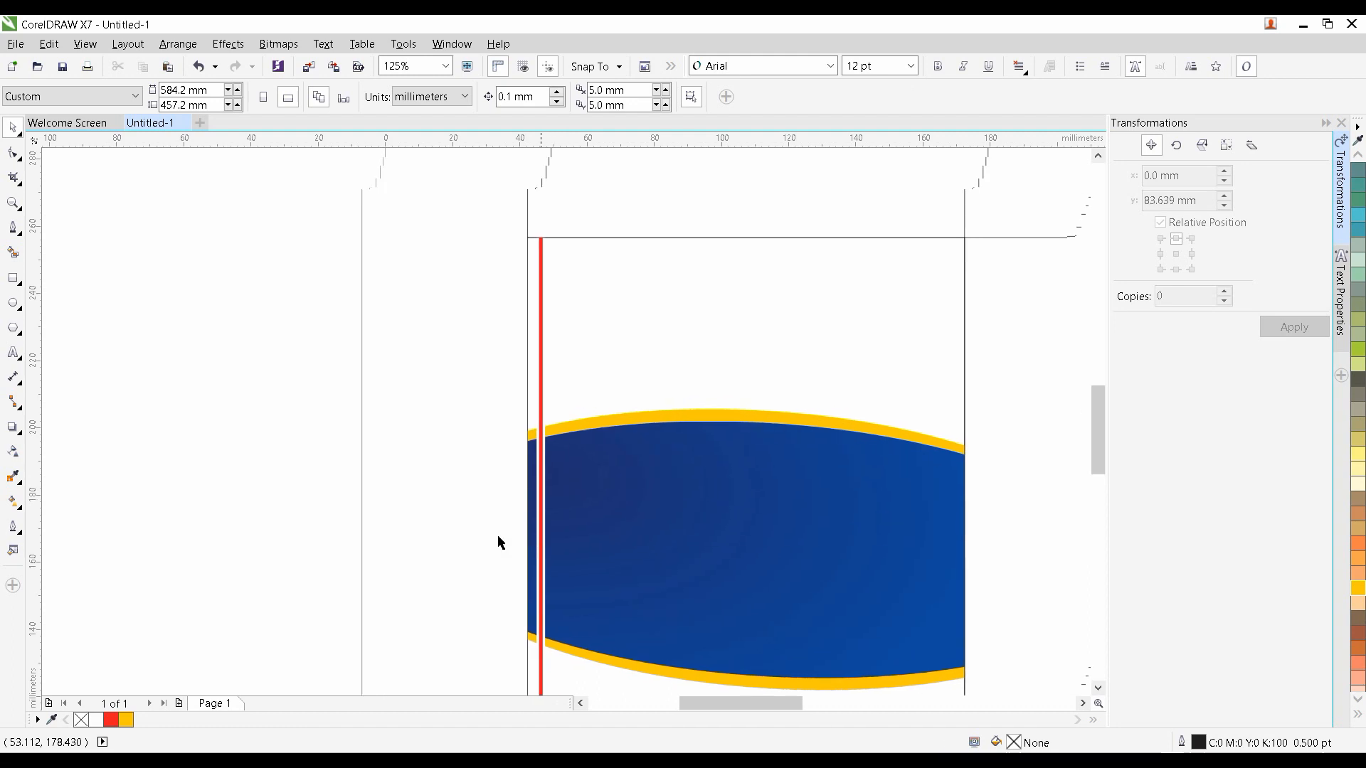
Add separate artistic texts "P" and "X" beside the page and overlap the X on the P's lower part to form an Rx symbol
{"action": "left_click", "coordinate": [13, 350]}
{"action": "left_click", "coordinate": [150, 350]}
{"action": "type", "text": "P"}
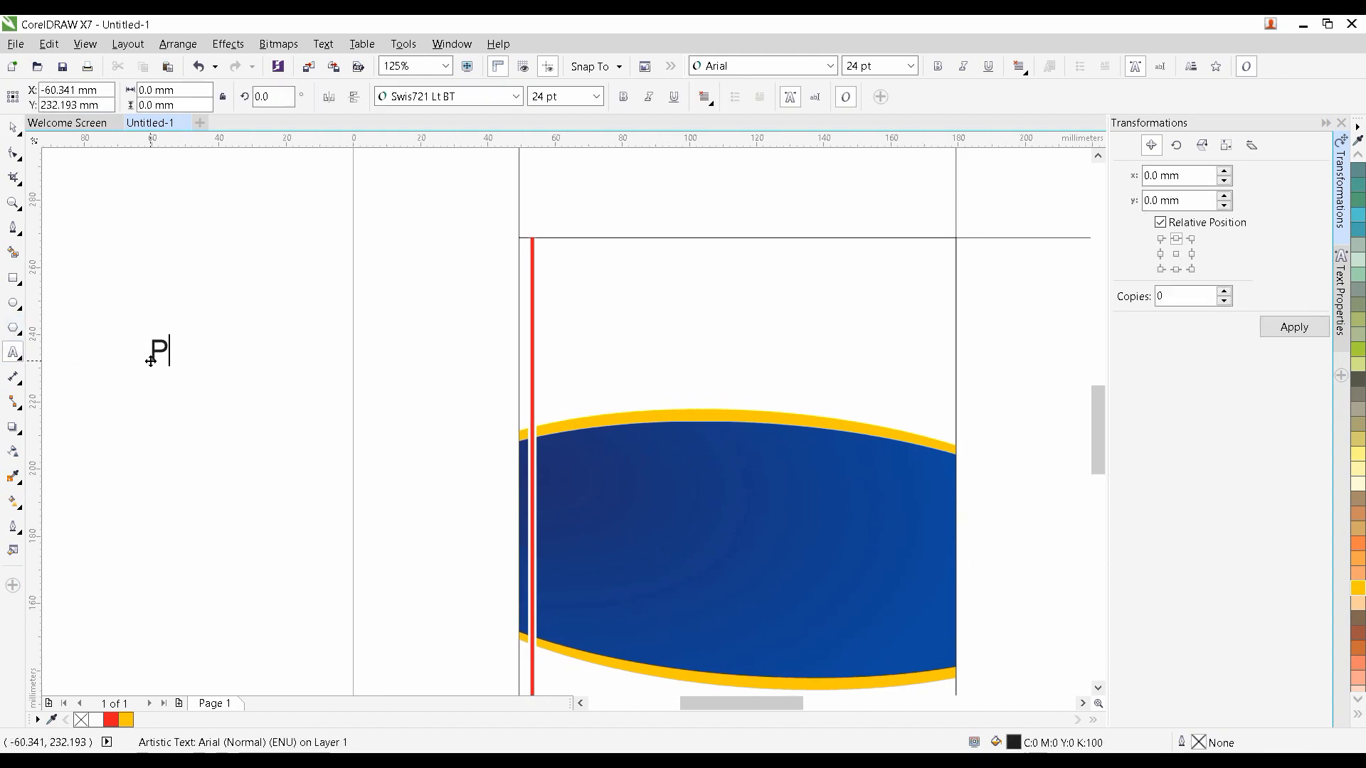
{"action": "key", "text": "Return"}
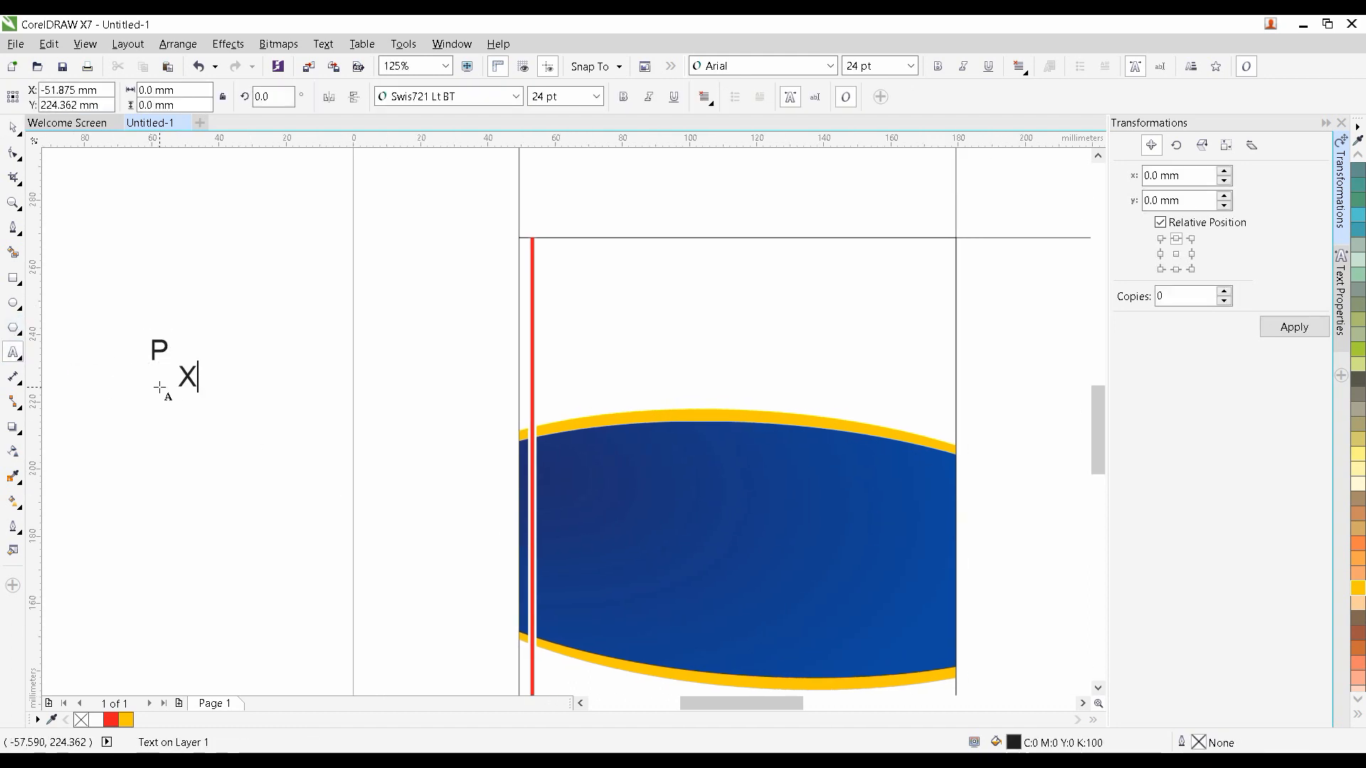
{"action": "left_click", "coordinate": [13, 128]}
{"action": "scroll", "coordinate": [156, 386], "scroll_direction": "up", "scroll_amount": 1}
{"action": "left_click_drag", "start_coordinate": [156, 387], "coordinate": [327, 458]}
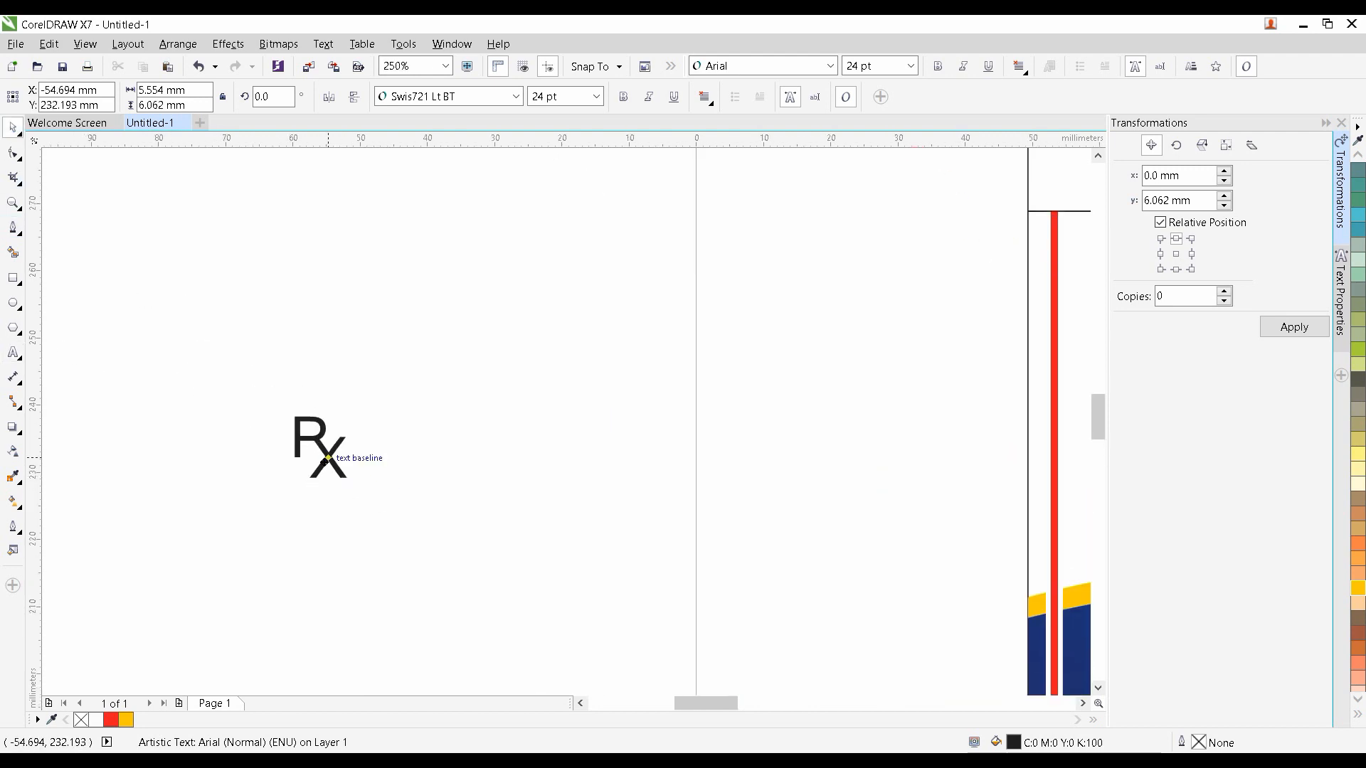
Select both letters of the Rx symbol and weld them into a single curve
{"action": "left_click_drag", "start_coordinate": [244, 391], "coordinate": [419, 540]}
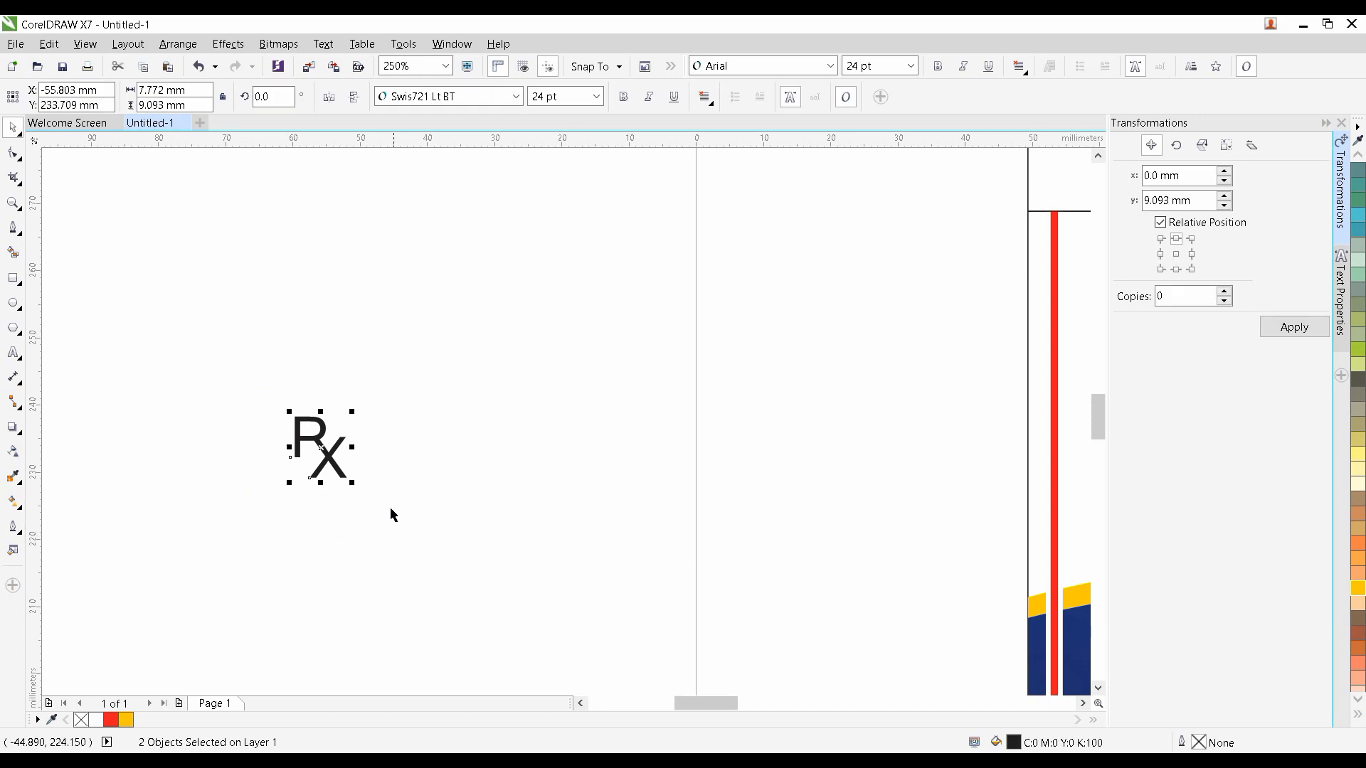
{"action": "left_click", "coordinate": [229, 44]}
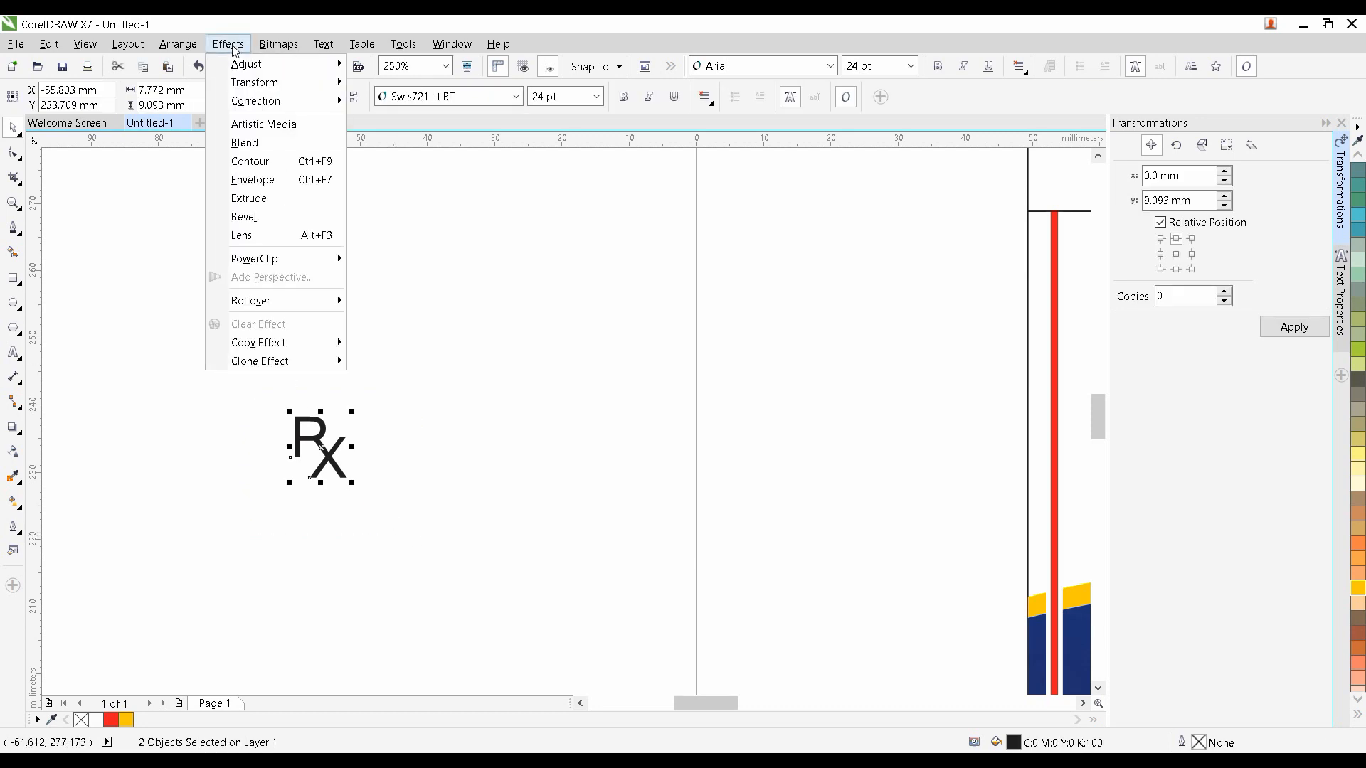
{"action": "mouse_move", "coordinate": [177, 44]}
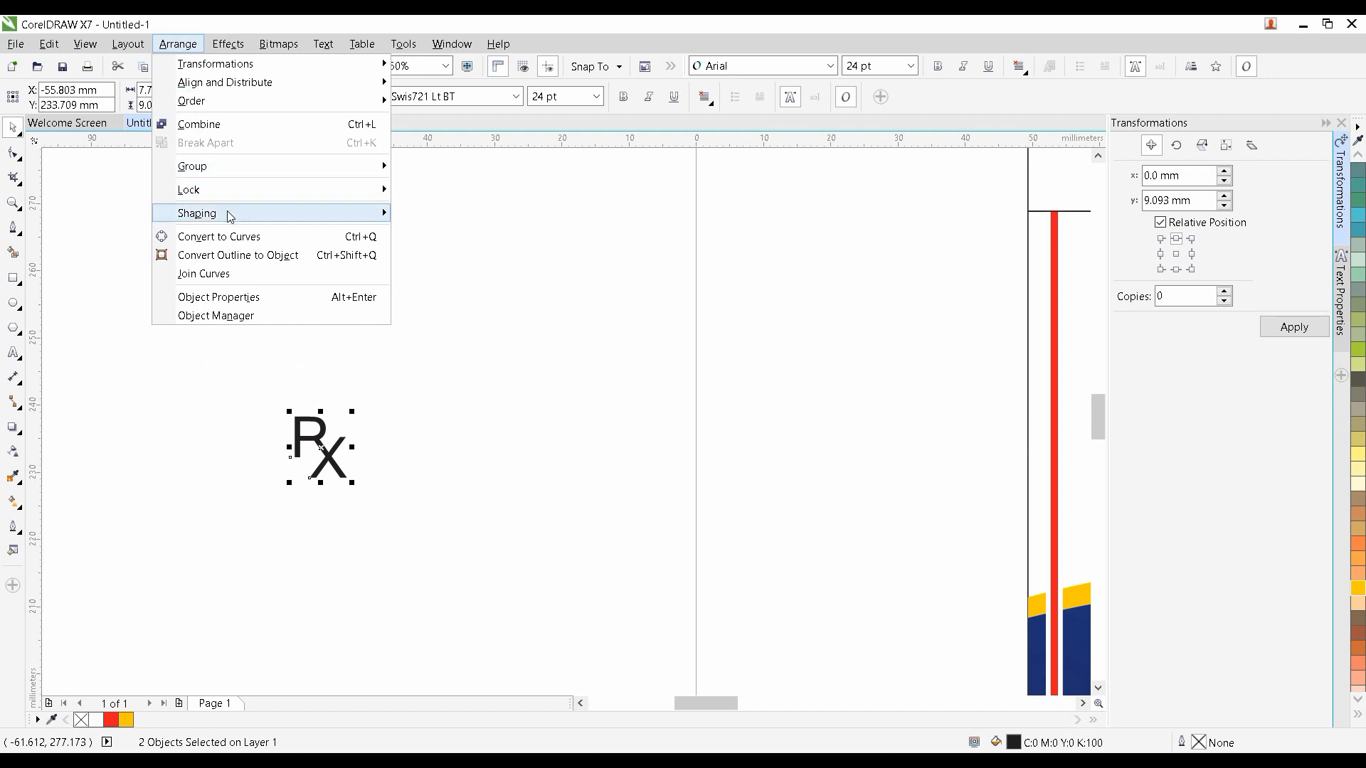
{"action": "mouse_move", "coordinate": [231, 215]}
{"action": "left_click", "coordinate": [428, 213]}
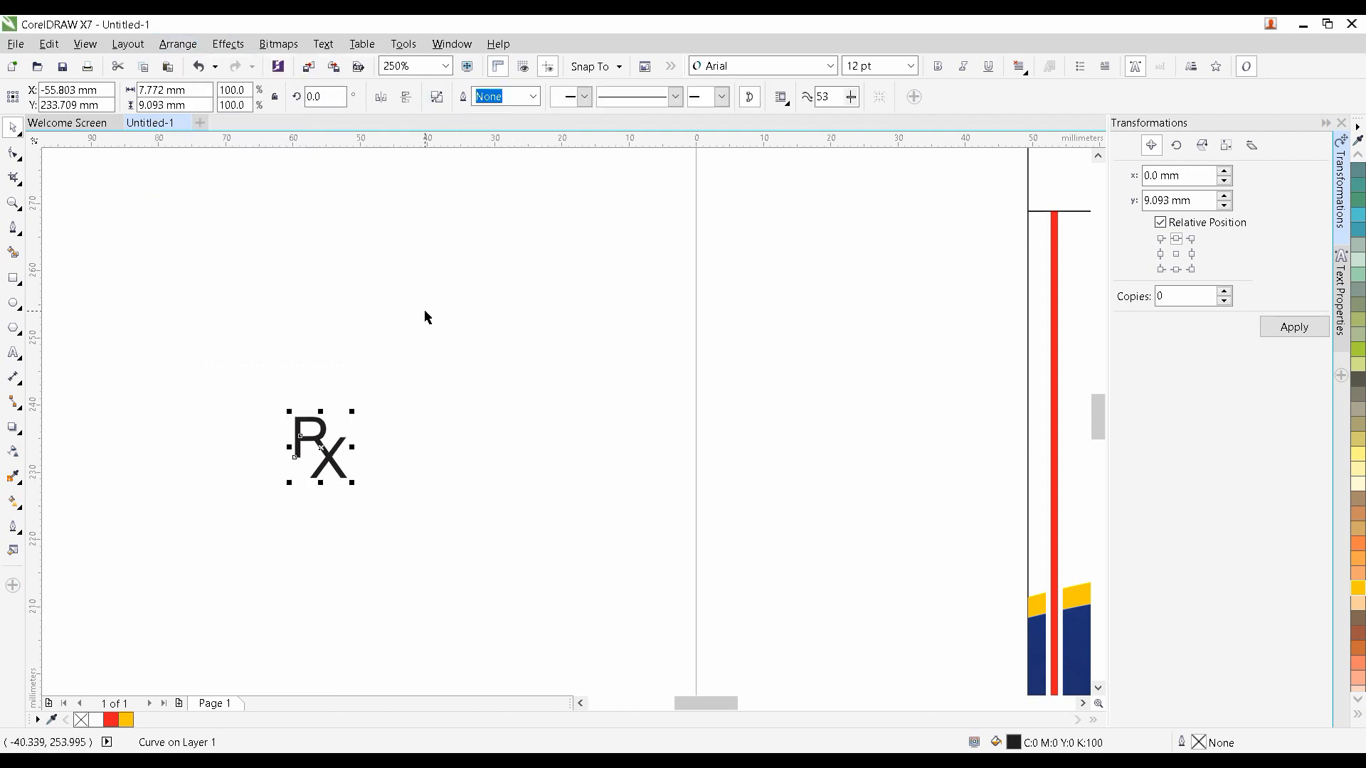
Place the Rx symbol beside the red line near the top of the front panel and shrink it to about 4.4 mm high
{"action": "scroll", "coordinate": [324, 450], "scroll_direction": "down", "scroll_amount": 2}
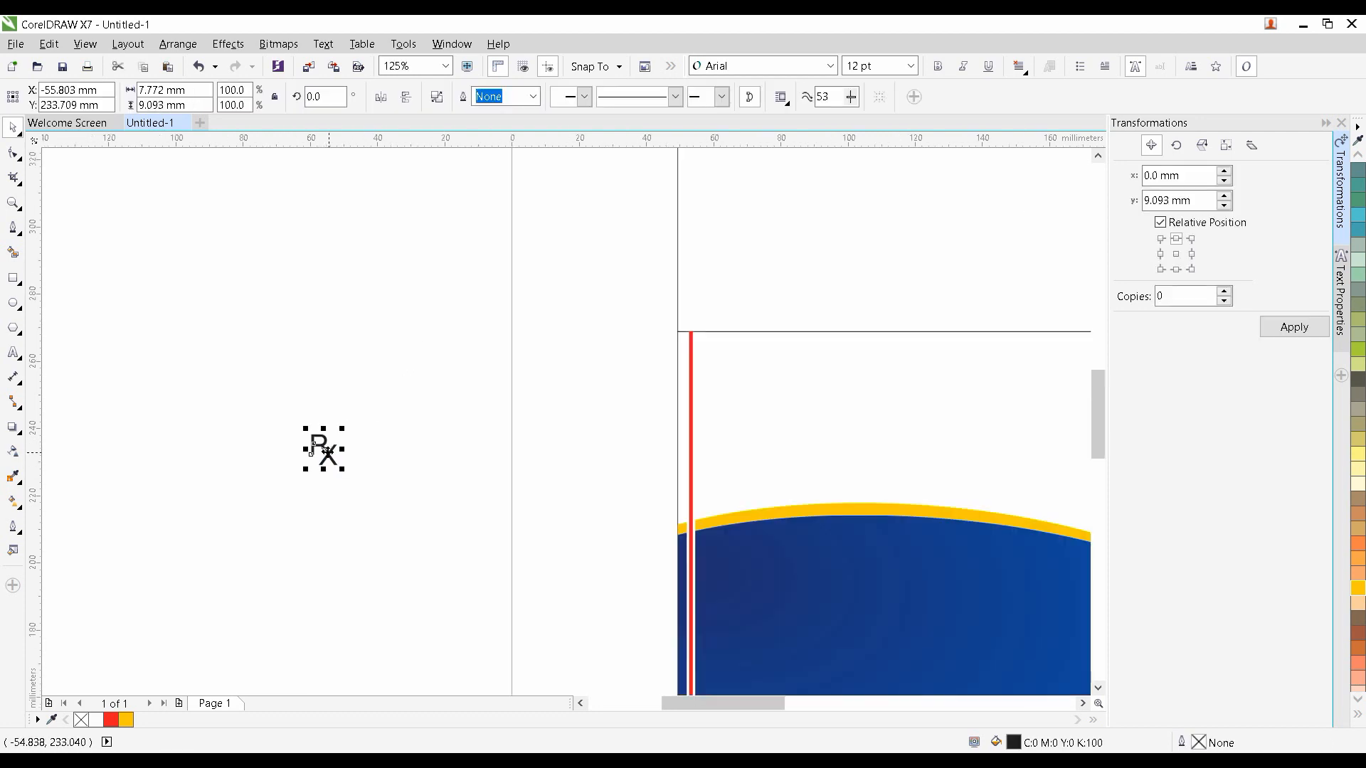
{"action": "left_click_drag", "start_coordinate": [324, 450], "coordinate": [517, 358]}
{"action": "scroll", "coordinate": [724, 367], "scroll_direction": "up", "scroll_amount": 2}
{"action": "scroll", "coordinate": [697, 388], "scroll_direction": "up", "scroll_amount": 2}
{"action": "scroll", "coordinate": [651, 356], "scroll_direction": "down", "scroll_amount": 4}
{"action": "left_click", "coordinate": [505, 402]}
{"action": "left_click_drag", "start_coordinate": [163, 322], "coordinate": [170, 286]}
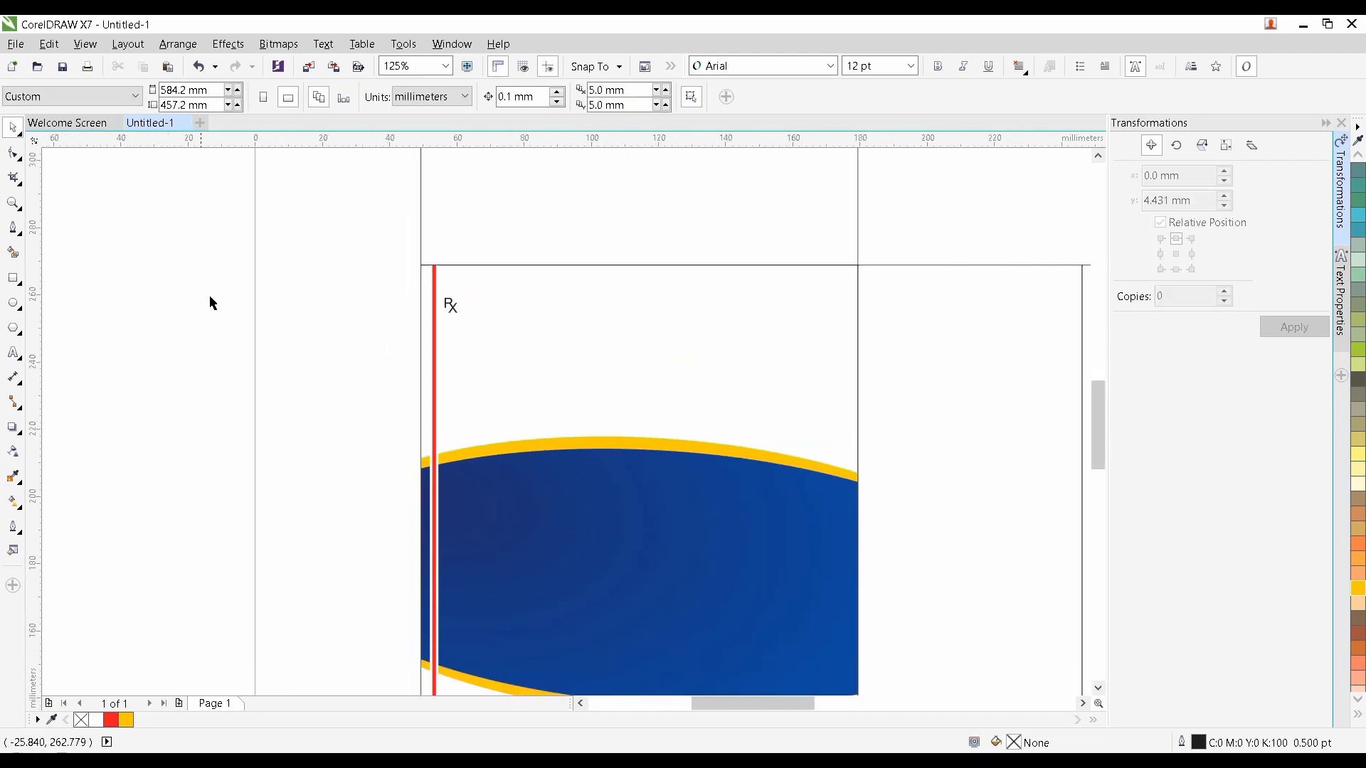
Add the artistic text "Aceclofenac & Paracetamol Tablets" outside the front panel
{"action": "left_click", "coordinate": [12, 352]}
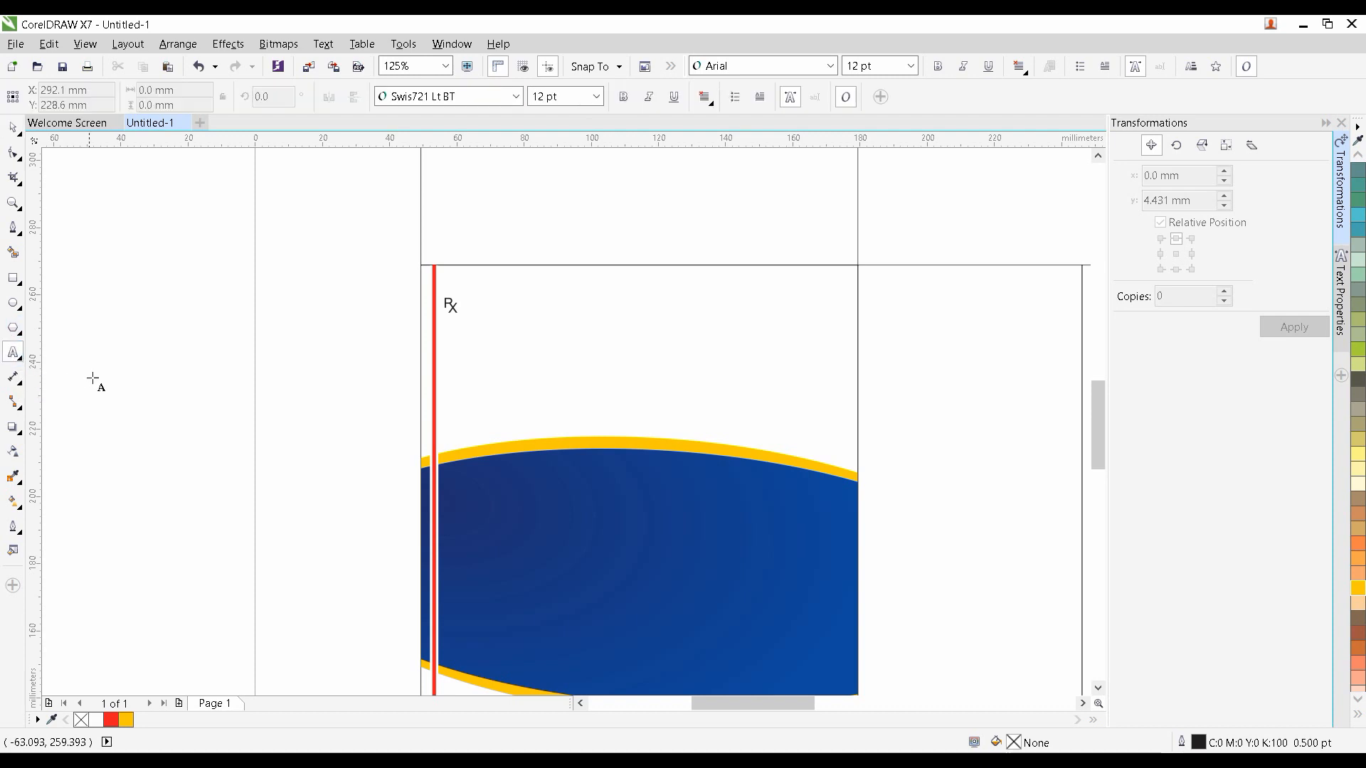
{"action": "left_click", "coordinate": [114, 391]}
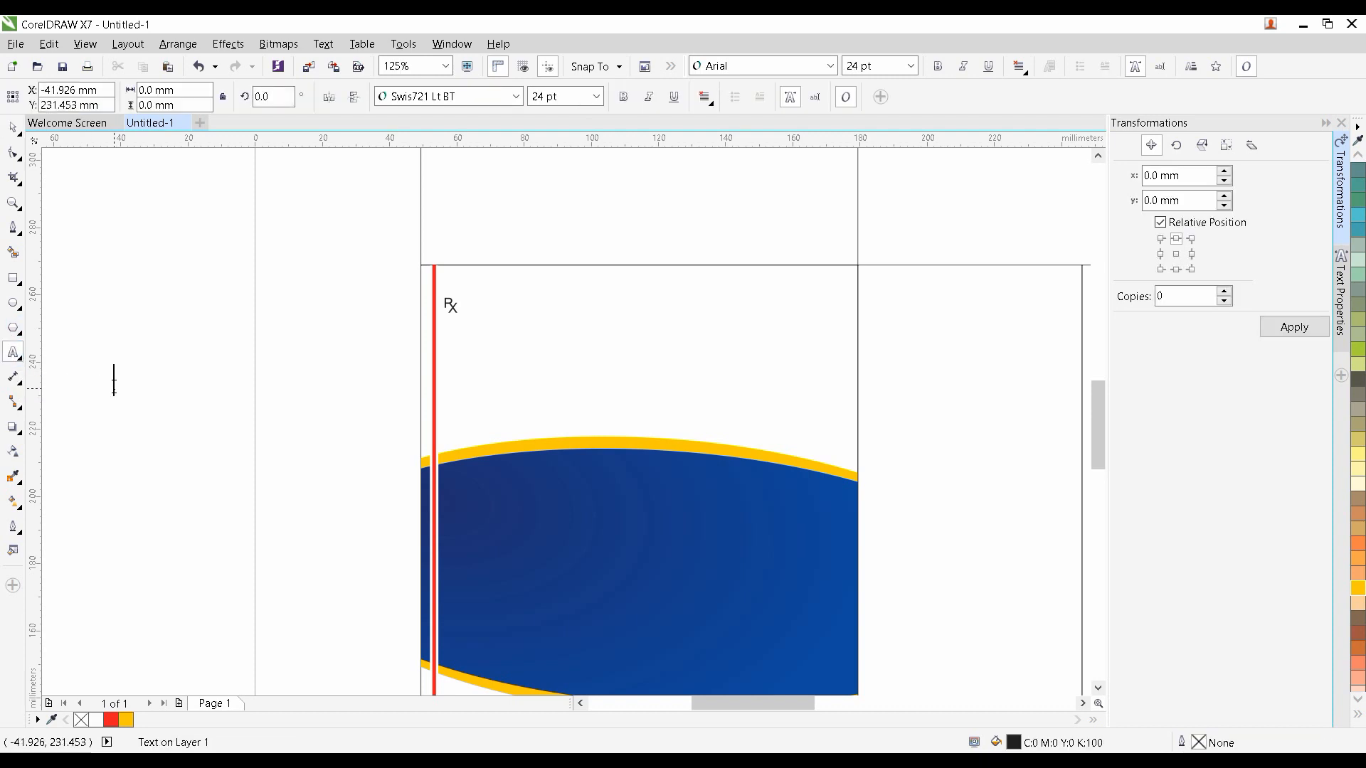
{"action": "type", "text": "Aceclofan"}
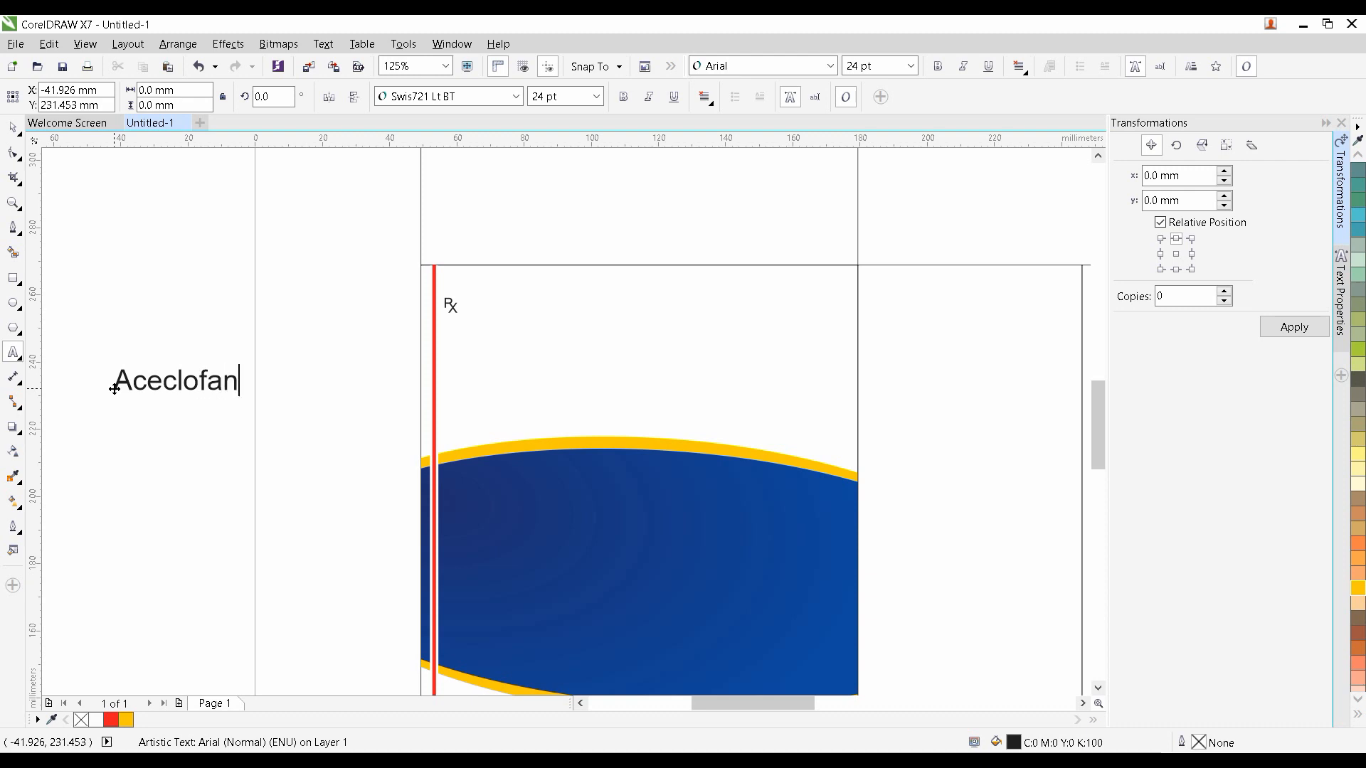
{"action": "key", "text": "BackSpace"}
{"action": "key", "text": "BackSpace"}
{"action": "type", "text": "enac & Para"}
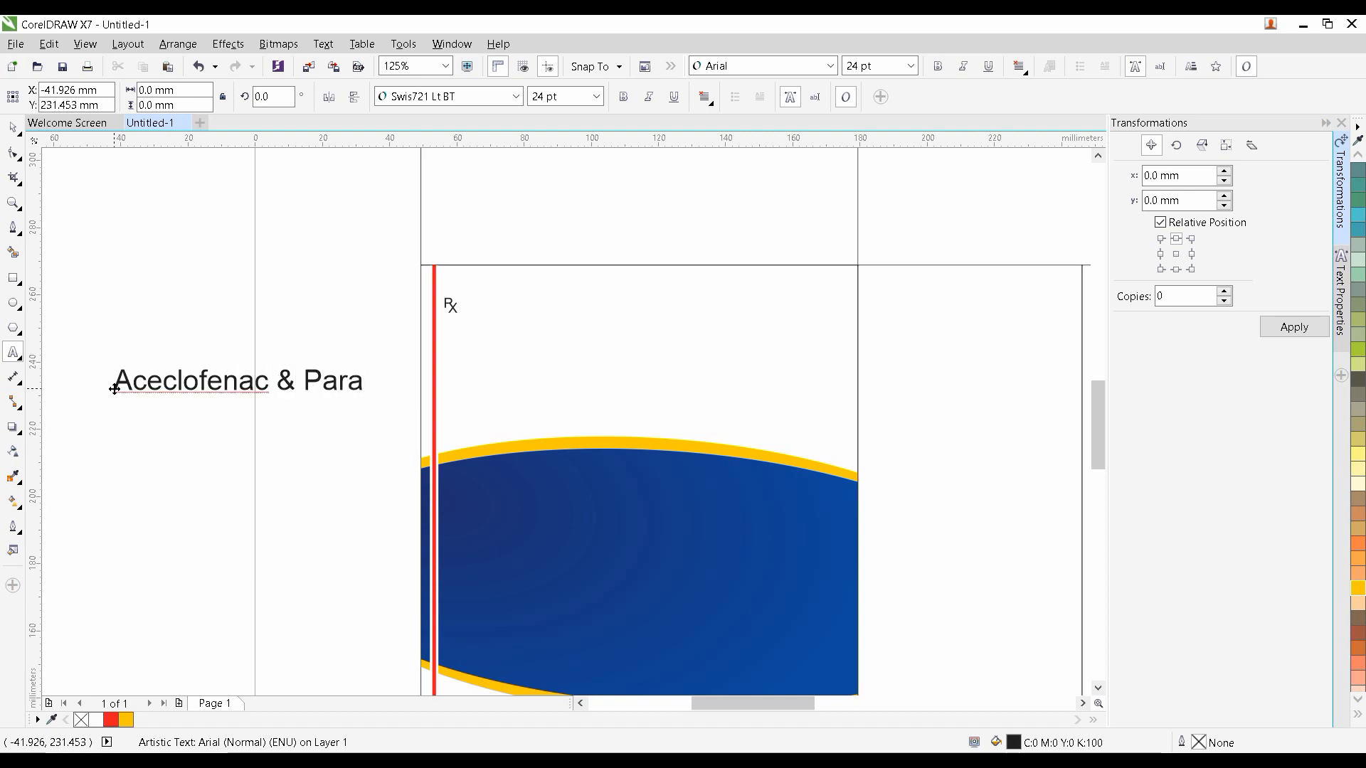
{"action": "type", "text": "cetam"}
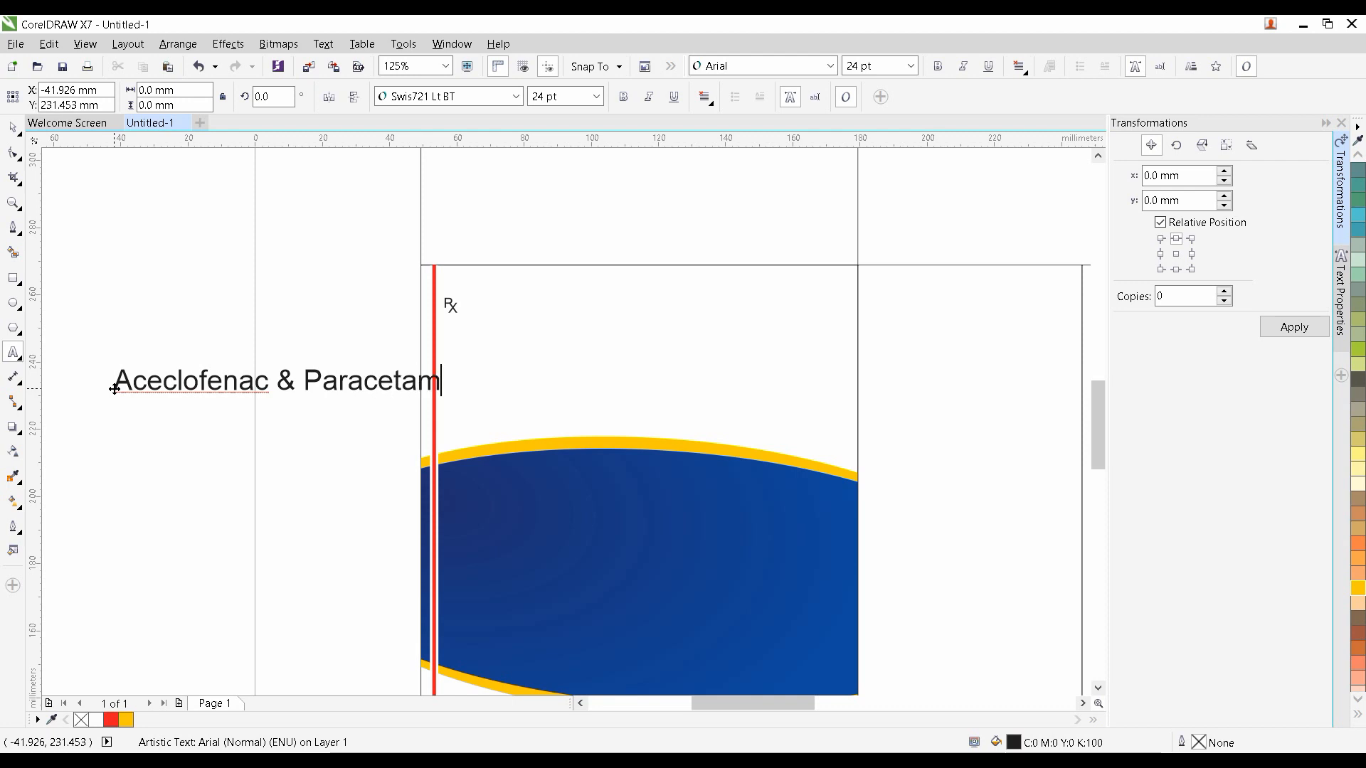
{"action": "type", "text": "ol "}
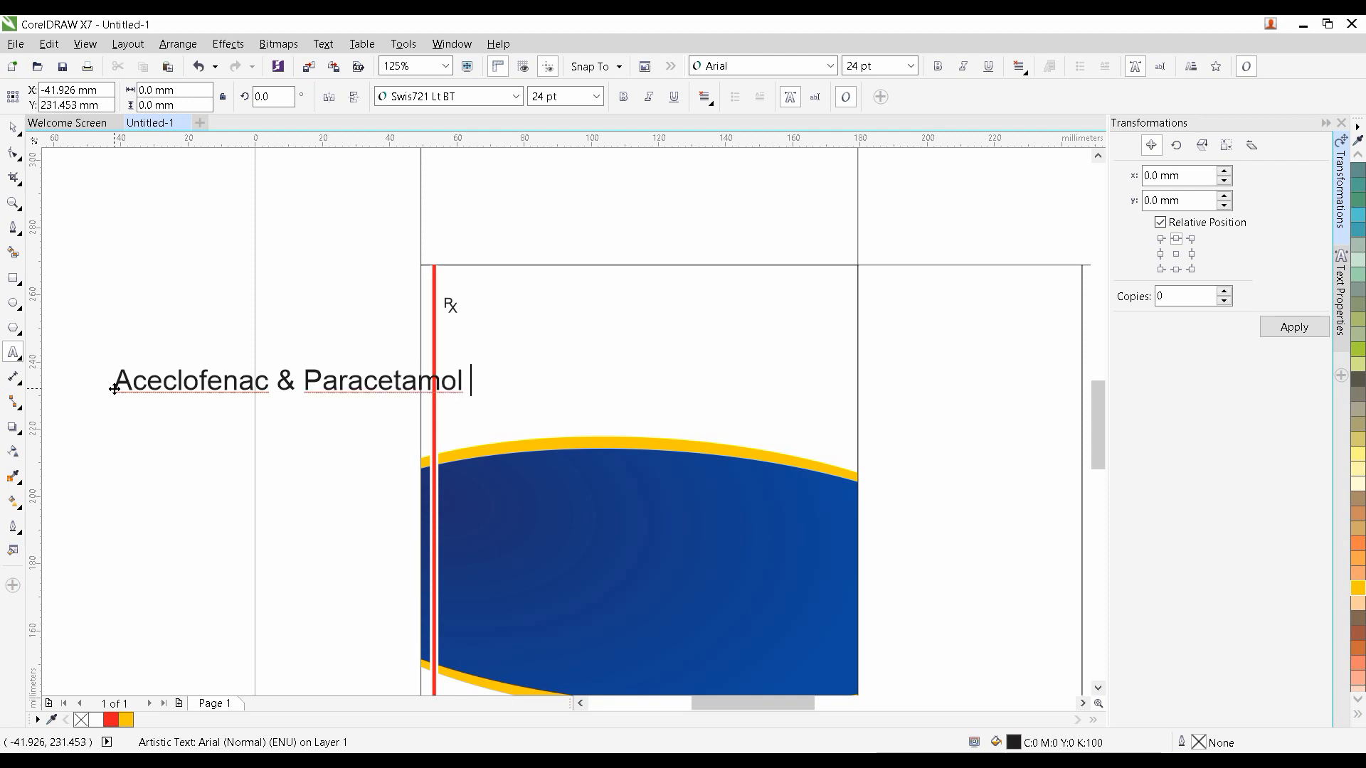
{"action": "type", "text": "Tablets"}
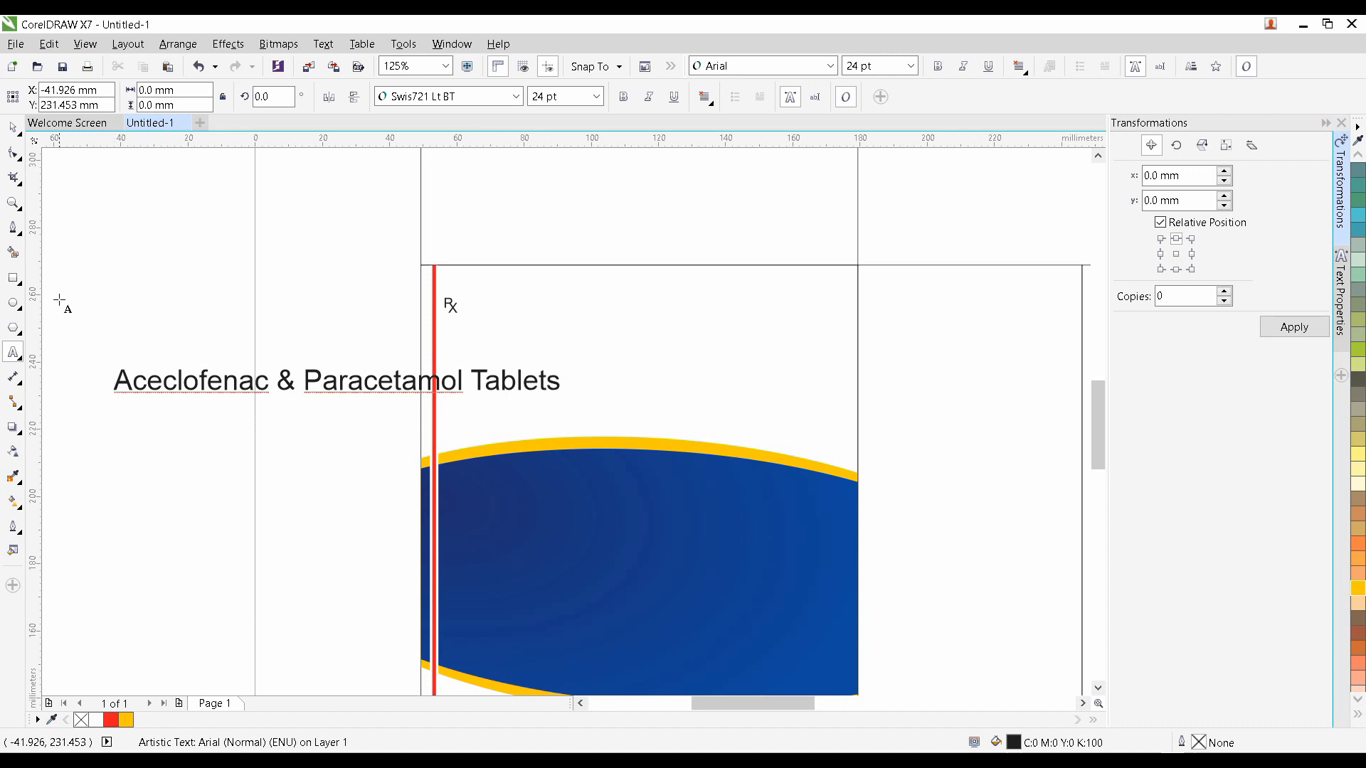
Shrink the medicine name text to about 13.7 pt and place it just below the Rx symbol on the front panel
{"action": "key", "text": "ctrl+space"}
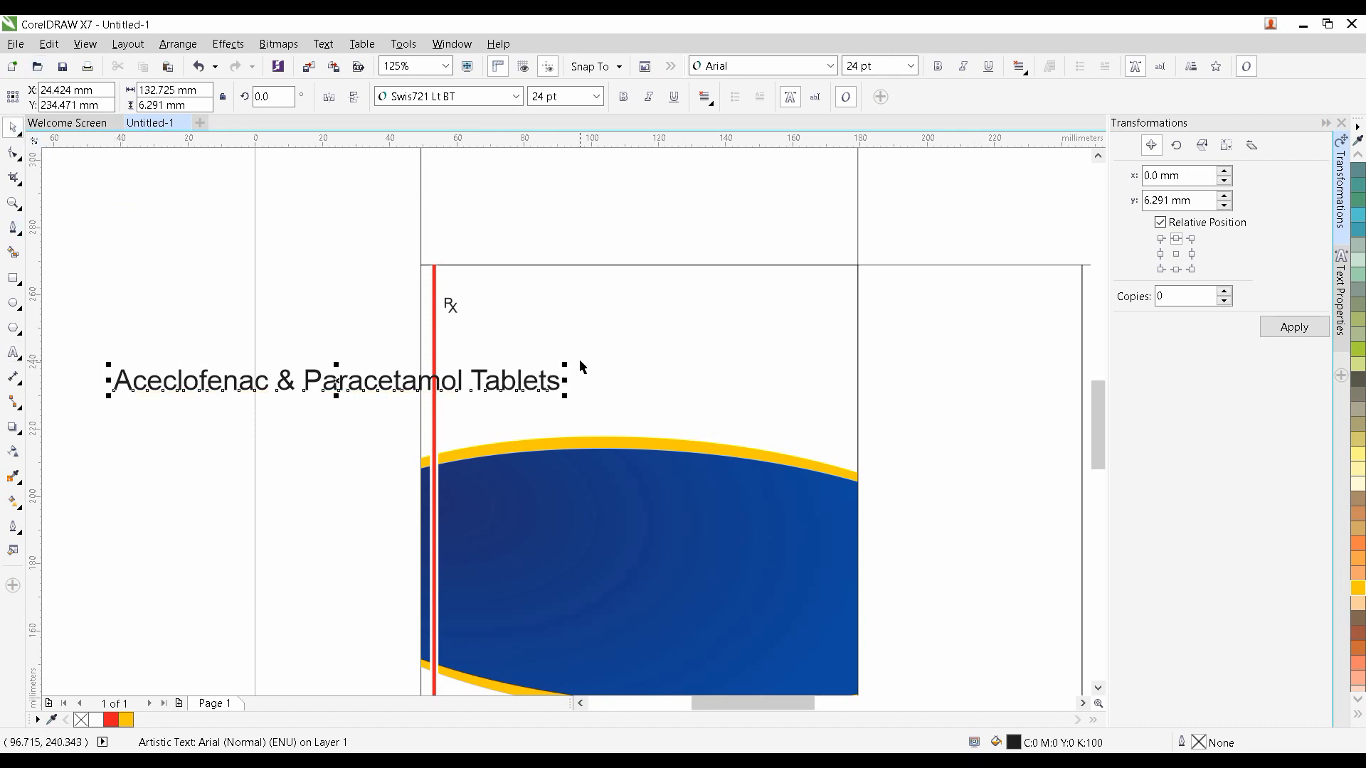
{"action": "left_click_drag", "start_coordinate": [567, 364], "coordinate": [467, 360]}
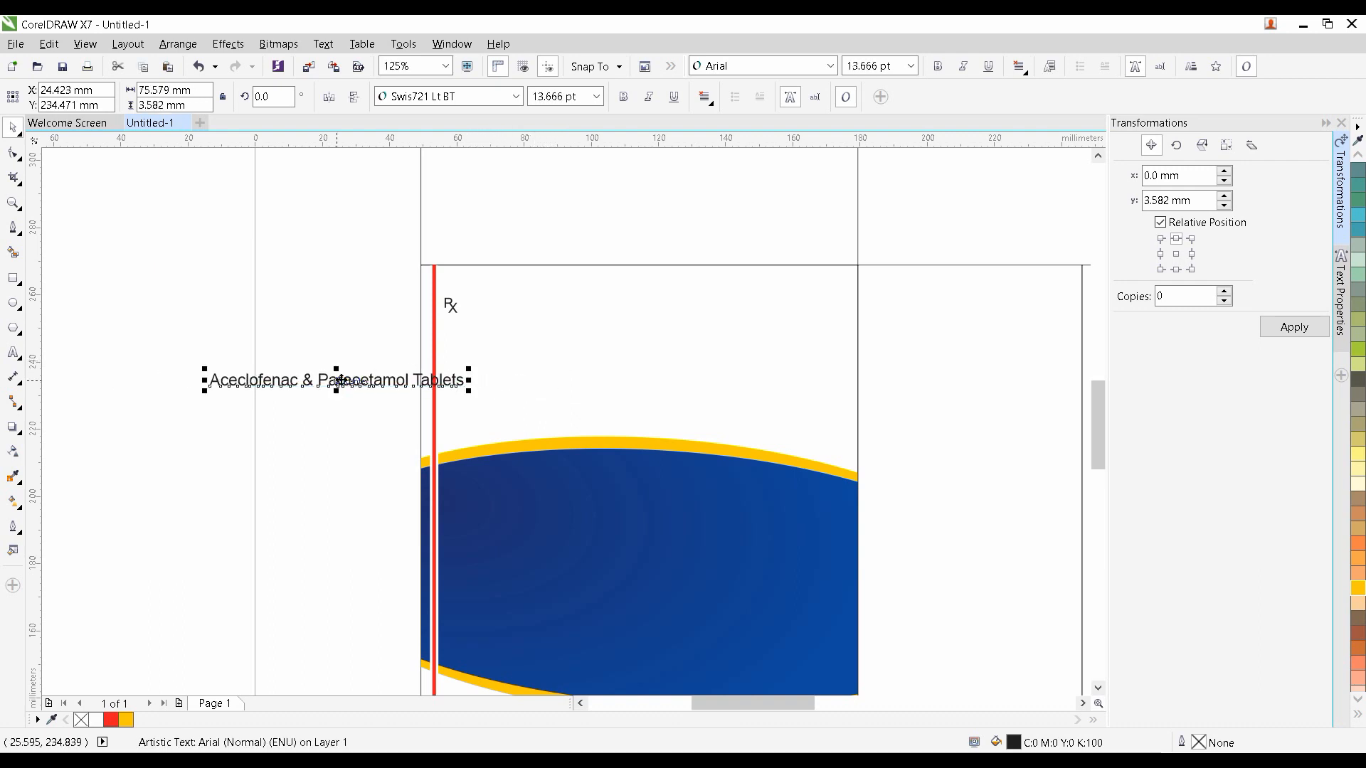
{"action": "left_click_drag", "start_coordinate": [335, 378], "coordinate": [582, 345]}
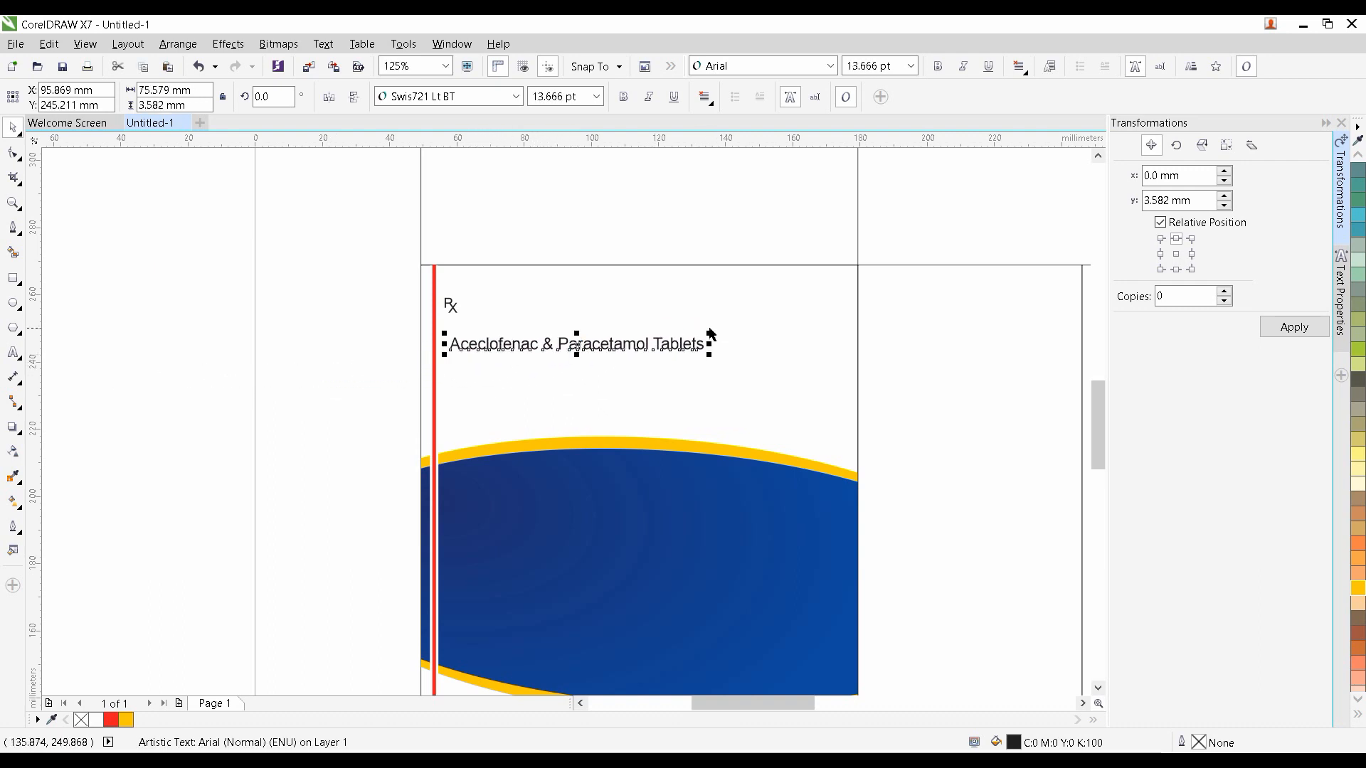
Enlarge the medicine name text to about 117.6 mm wide and 7.8 mm high, spanning most of the front panel
{"action": "left_click_drag", "start_coordinate": [711, 332], "coordinate": [842, 271]}
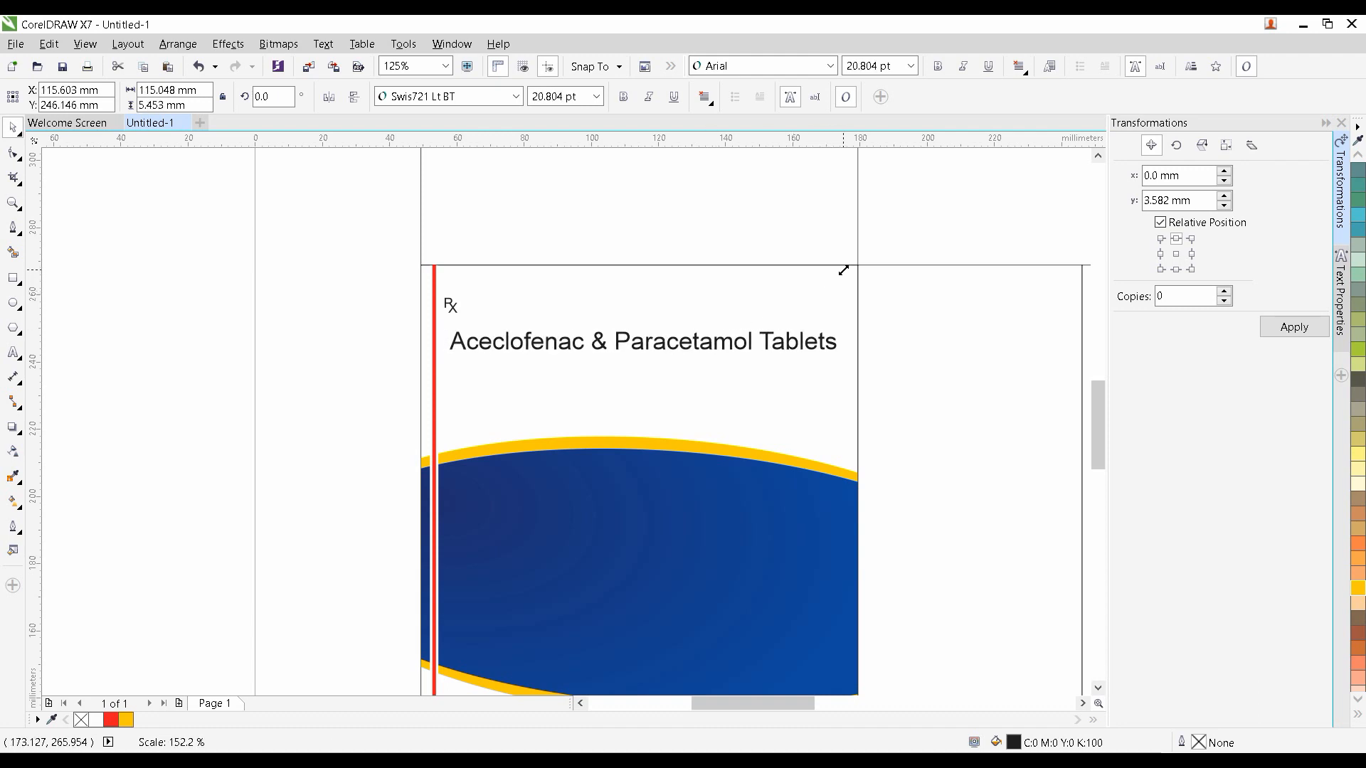
{"action": "scroll", "coordinate": [645, 361], "scroll_direction": "up", "scroll_amount": 2}
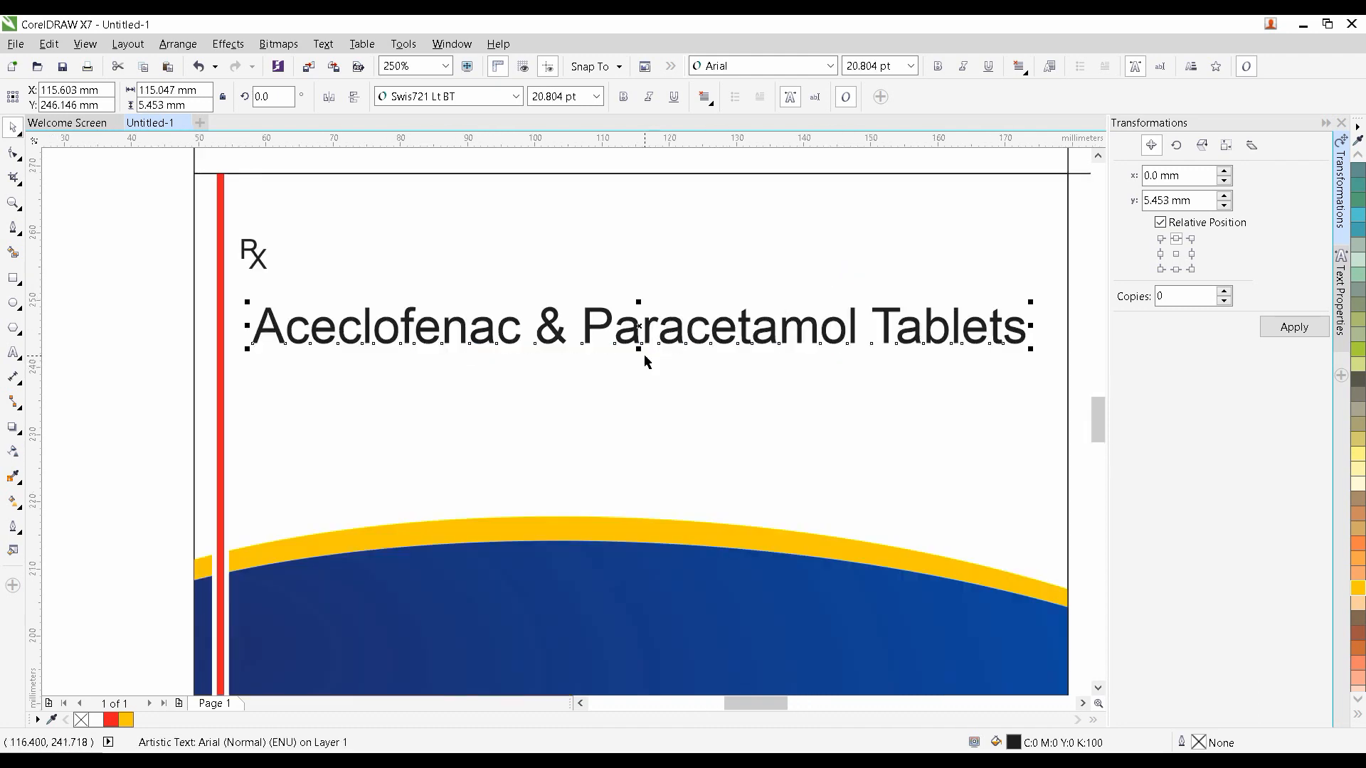
{"action": "left_click_drag", "start_coordinate": [638, 349], "coordinate": [635, 364]}
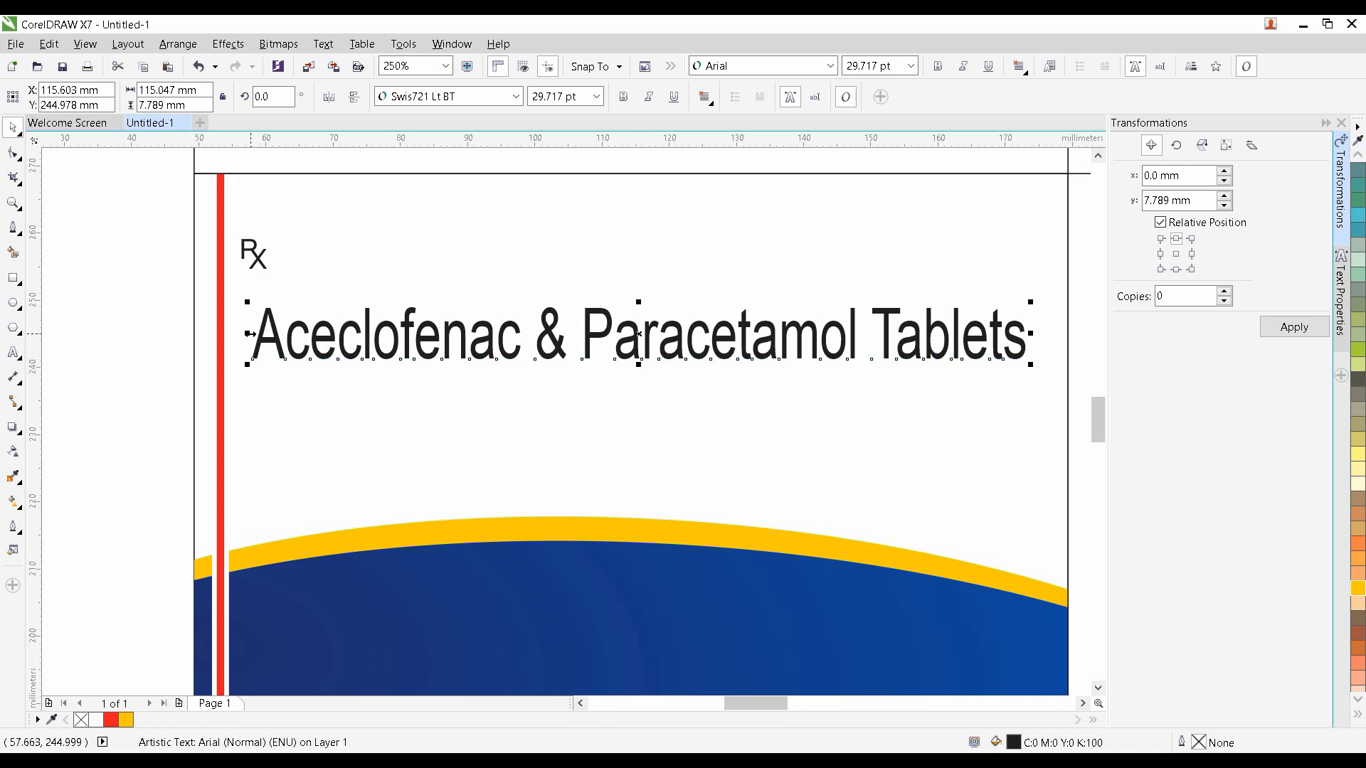
{"action": "left_click_drag", "start_coordinate": [246, 332], "coordinate": [241, 322]}
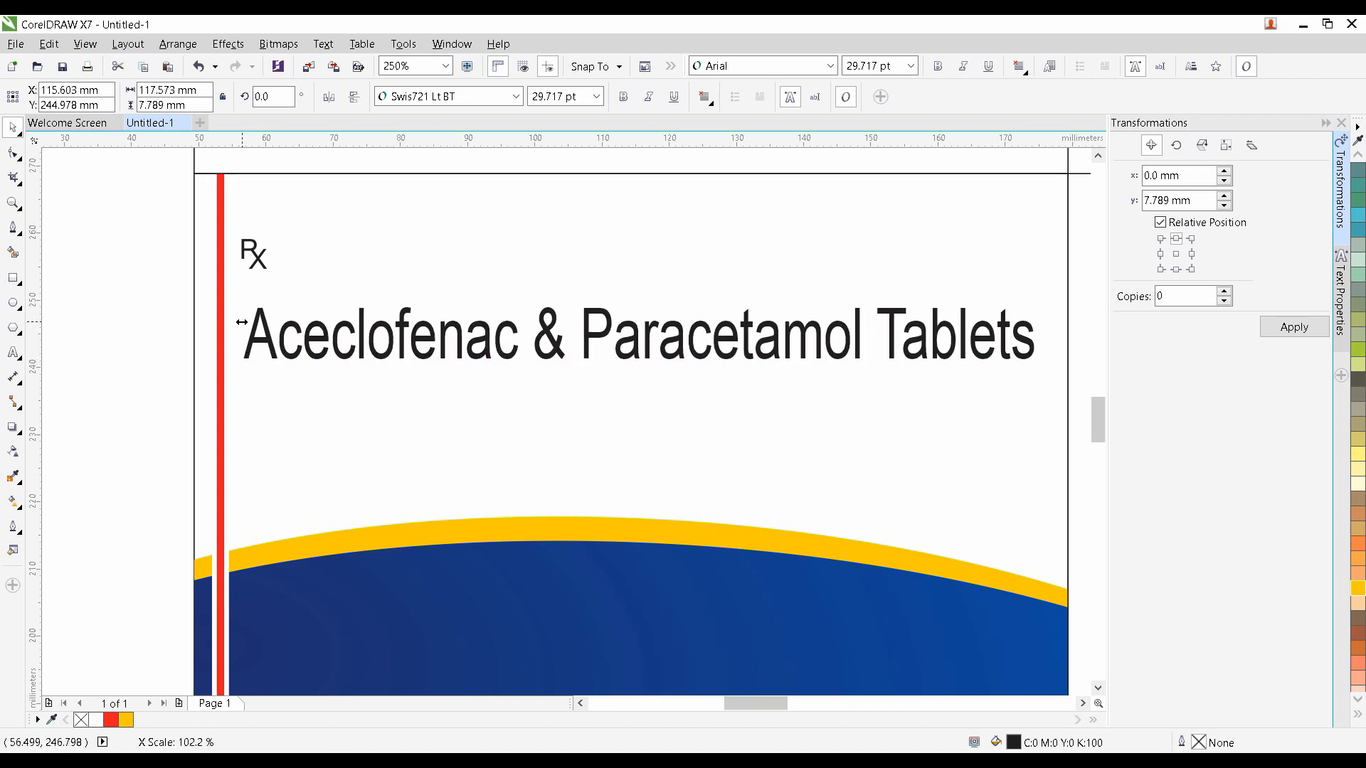
Set the medicine name's font to Century Gothic and narrow the text to about 118 mm wide so it fits the front panel
{"action": "left_click", "coordinate": [516, 97]}
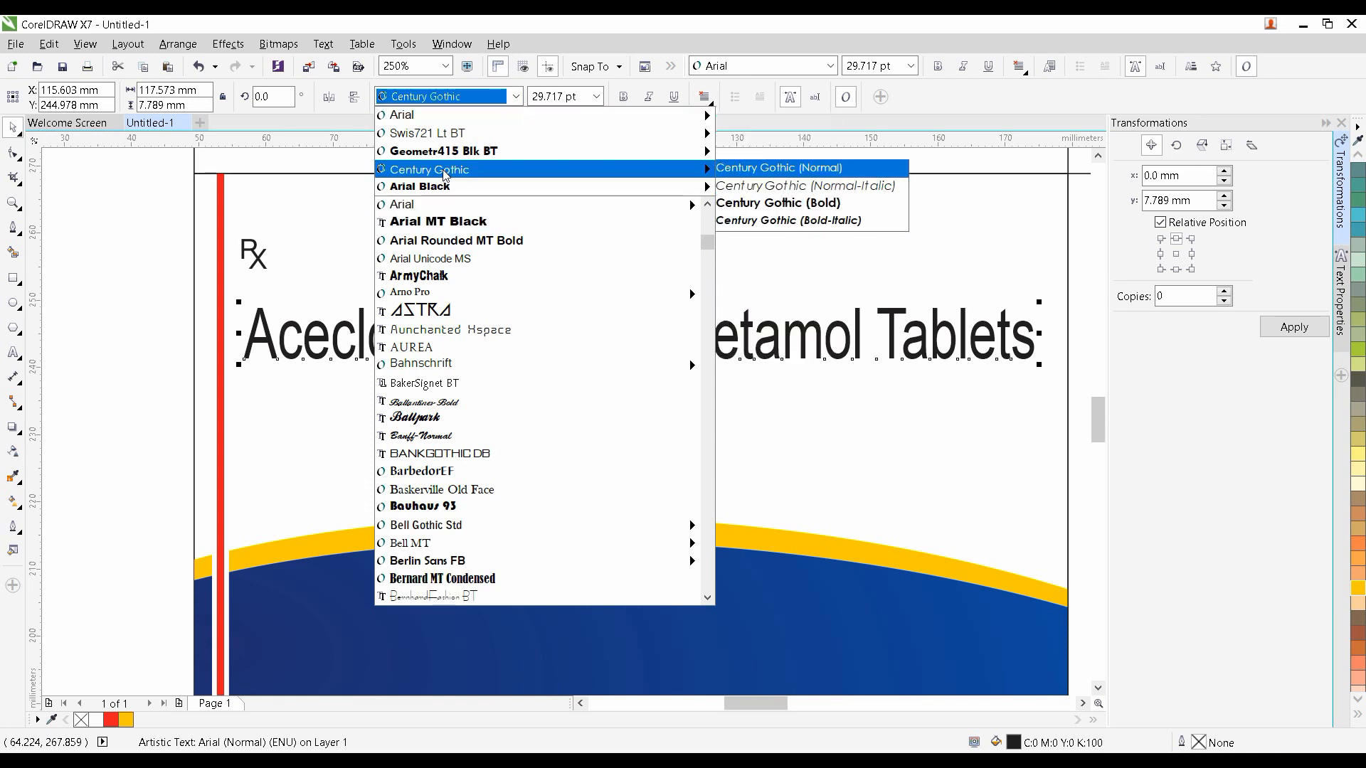
{"action": "left_click", "coordinate": [446, 170]}
{"action": "scroll", "coordinate": [841, 345], "scroll_direction": "right", "scroll_amount": 3}
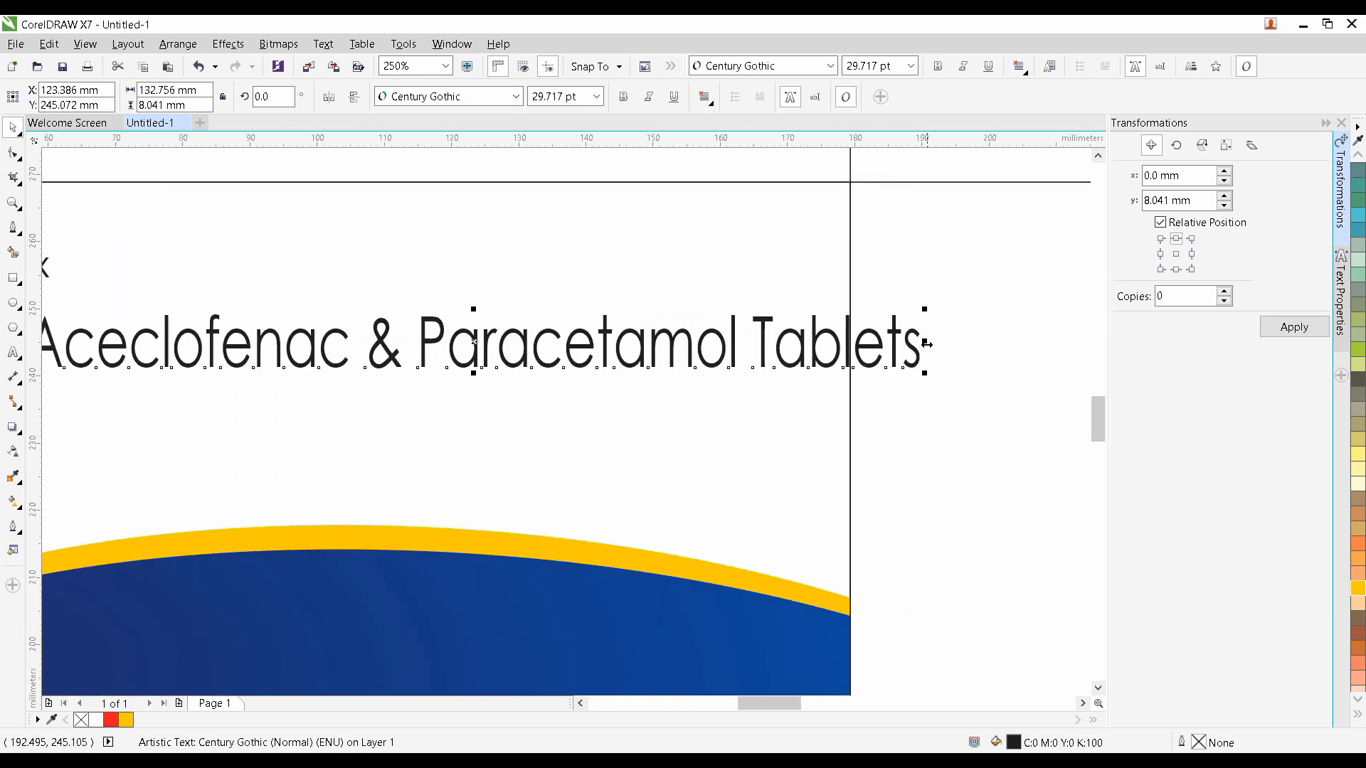
{"action": "left_click_drag", "start_coordinate": [923, 343], "coordinate": [819, 311]}
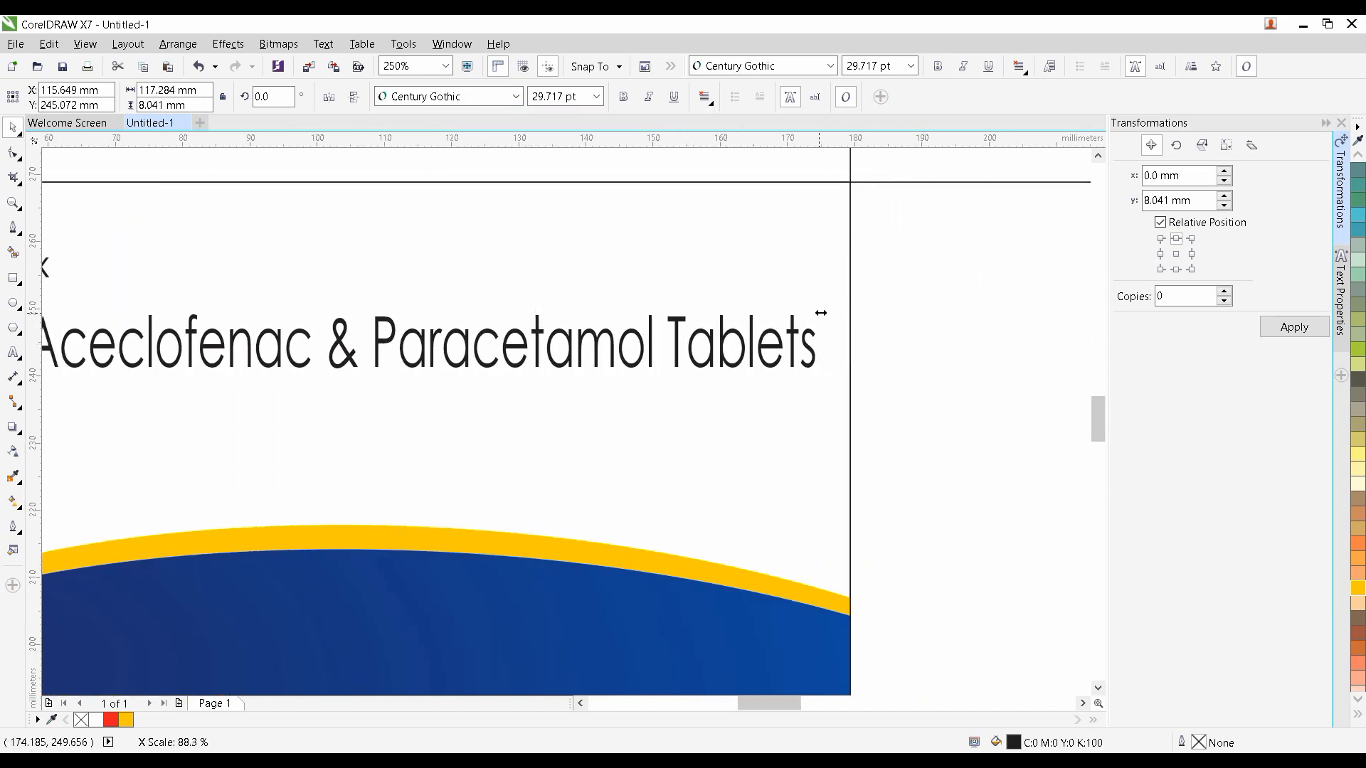
{"action": "scroll", "coordinate": [572, 315], "scroll_direction": "left", "scroll_amount": 3}
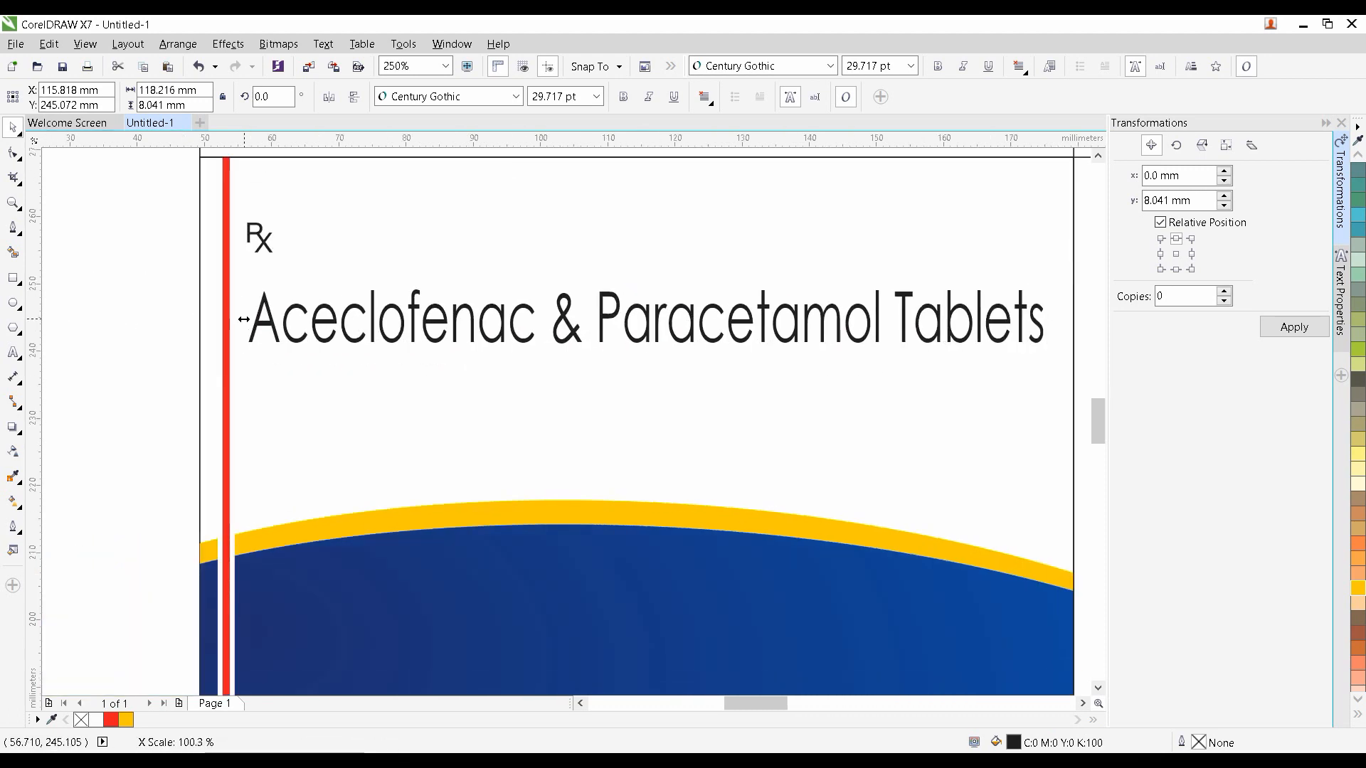
Move the Rx symbol down to sit just above the start of the medicine name
{"action": "scroll", "coordinate": [258, 395], "scroll_direction": "up", "scroll_amount": 2}
{"action": "scroll", "coordinate": [258, 396], "scroll_direction": "left", "scroll_amount": 1}
{"action": "left_click", "coordinate": [266, 336]}
{"action": "left_click", "coordinate": [360, 366]}
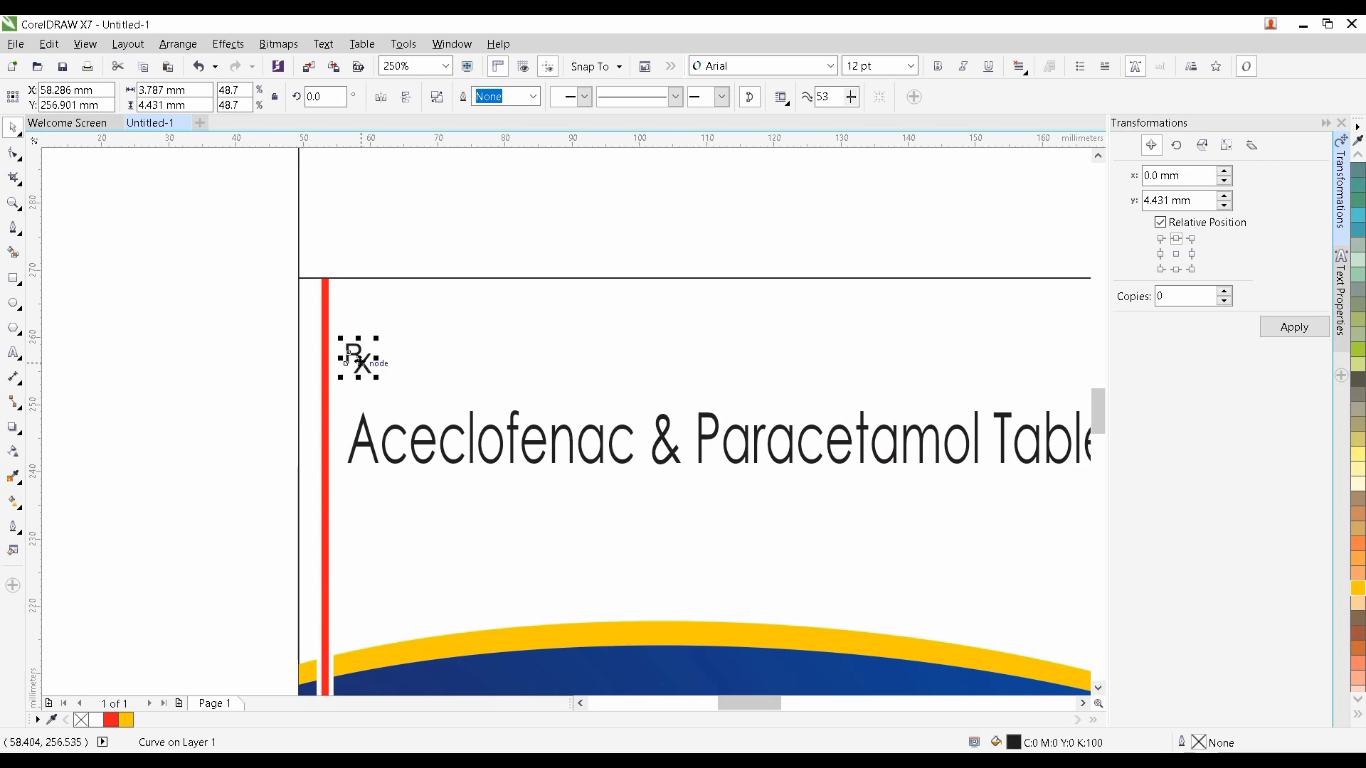
{"action": "left_click_drag", "start_coordinate": [361, 366], "coordinate": [353, 382]}
{"action": "scroll", "coordinate": [258, 411], "scroll_direction": "down", "scroll_amount": 1}
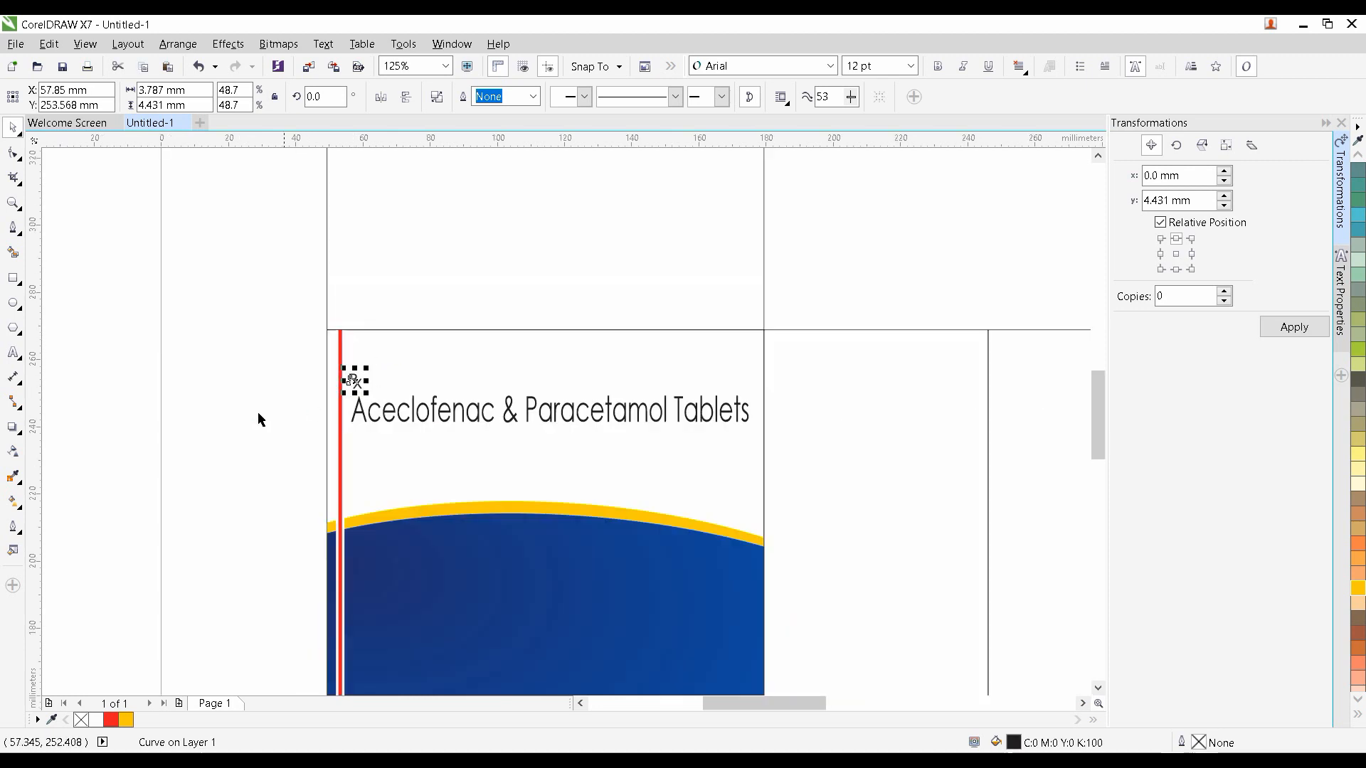
{"action": "left_click", "coordinate": [244, 369]}
{"action": "scroll", "coordinate": [244, 369], "scroll_direction": "down", "scroll_amount": 2}
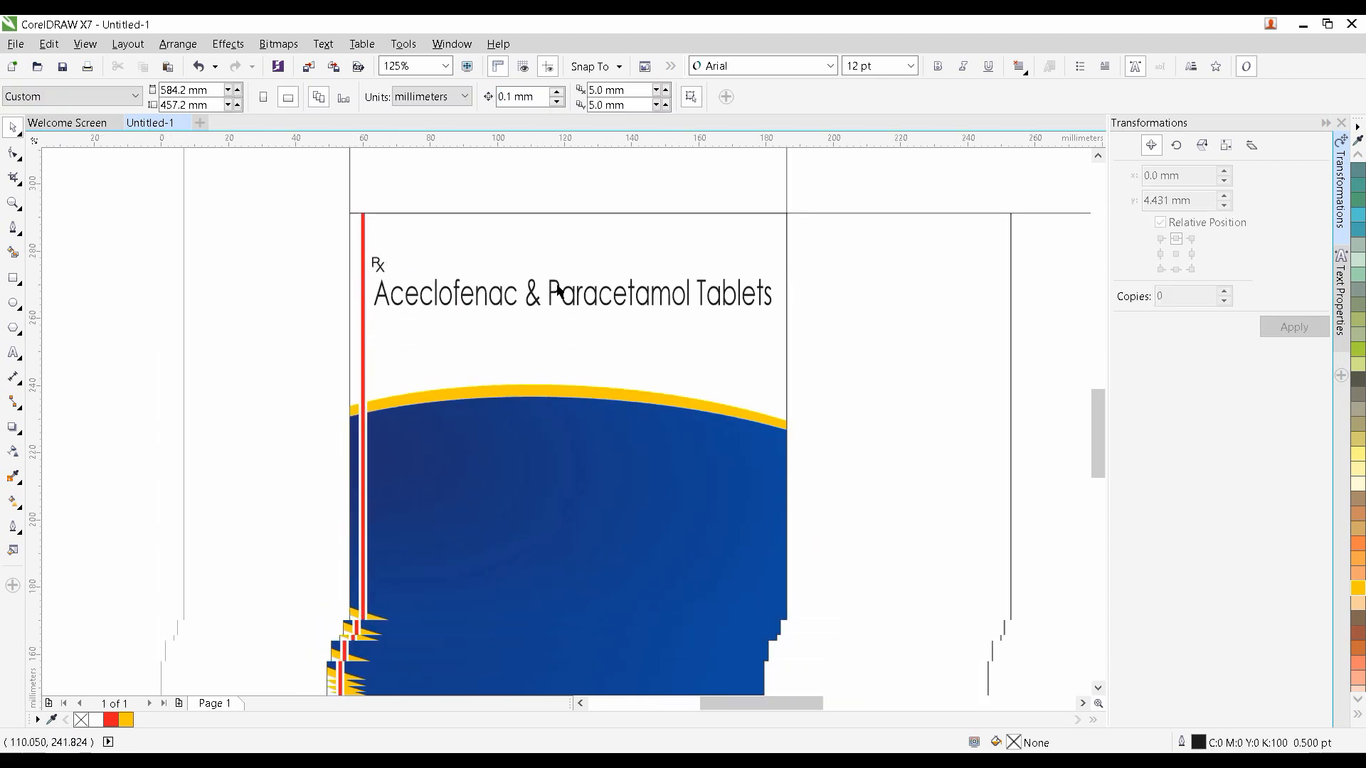
Break the medicine name into two lines after "Aceclofenac &"
{"action": "left_click", "coordinate": [13, 352]}
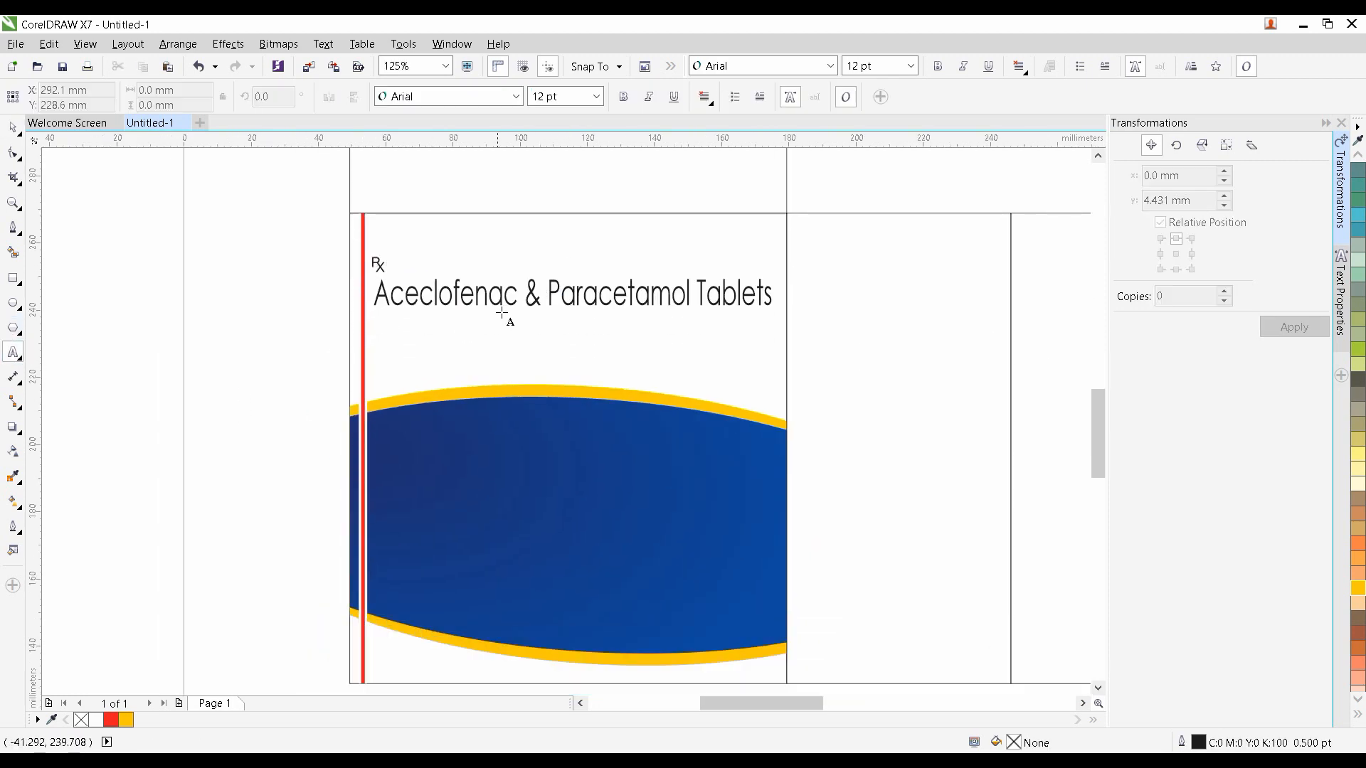
{"action": "left_click", "coordinate": [545, 286]}
{"action": "key", "text": "Return"}
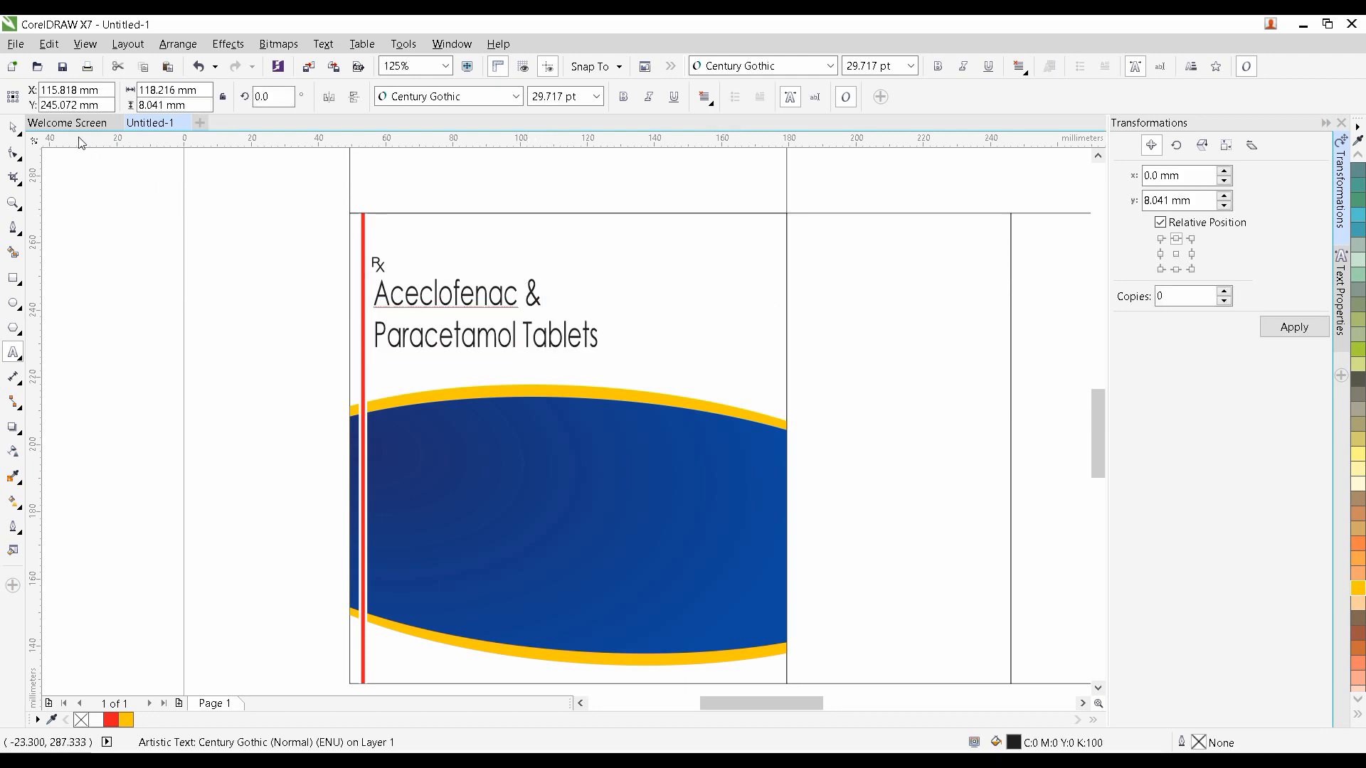
{"action": "left_click", "coordinate": [12, 129]}
Stretch the two-line medicine name to about 94 mm wide and nudge it right towards the middle of the front panel
{"action": "left_click_drag", "start_coordinate": [602, 314], "coordinate": [695, 311]}
{"action": "key", "text": "Right"}
{"action": "key", "text": "Right"}
{"action": "key", "text": "Right"}
{"action": "key", "text": "Right"}
{"action": "key", "text": "Right"}
{"action": "key", "text": "Right"}
{"action": "key", "text": "Right"}
{"action": "key", "text": "Right"}
{"action": "key", "text": "Right"}
{"action": "key", "text": "Right"}
{"action": "key", "text": "Right"}
{"action": "key", "text": "Right"}
{"action": "key", "text": "Right"}
{"action": "key", "text": "Right"}
{"action": "key", "text": "Right"}
{"action": "key", "text": "Right"}
{"action": "key", "text": "Right"}
{"action": "key", "text": "Right"}
{"action": "key", "text": "Right"}
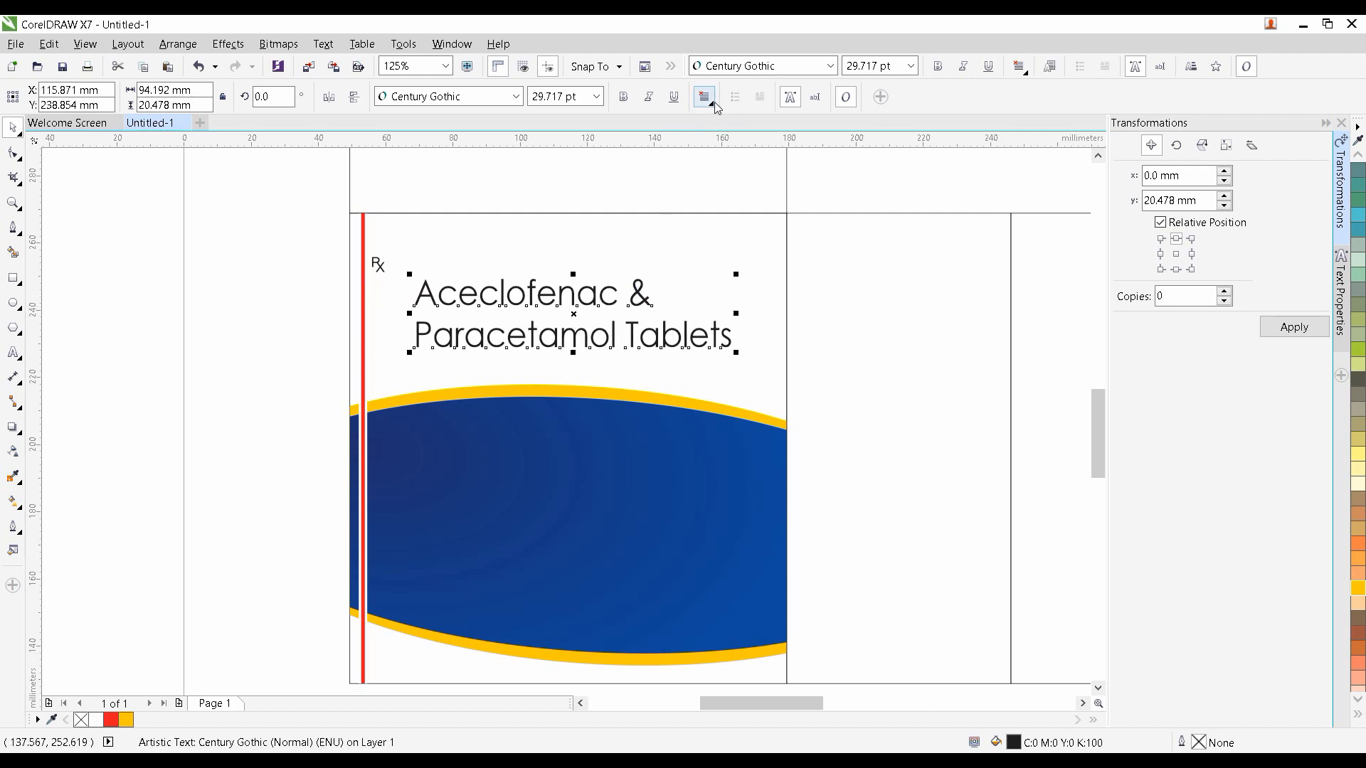
Center-align the two lines of the medicine name and center the text horizontally on the front panel
{"action": "left_click", "coordinate": [715, 104]}
{"action": "left_click", "coordinate": [732, 152]}
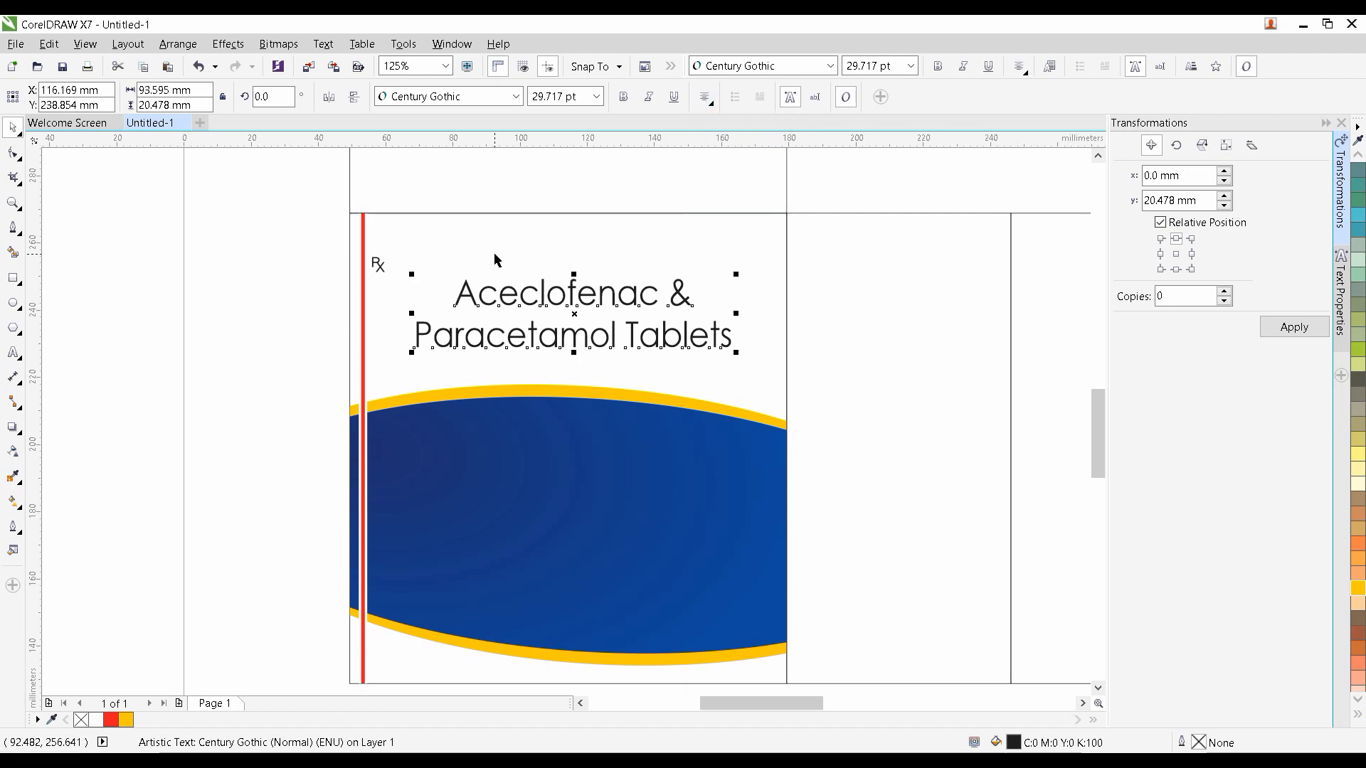
{"action": "left_click", "coordinate": [495, 254], "text": "shift"}
{"action": "key", "text": "c"}
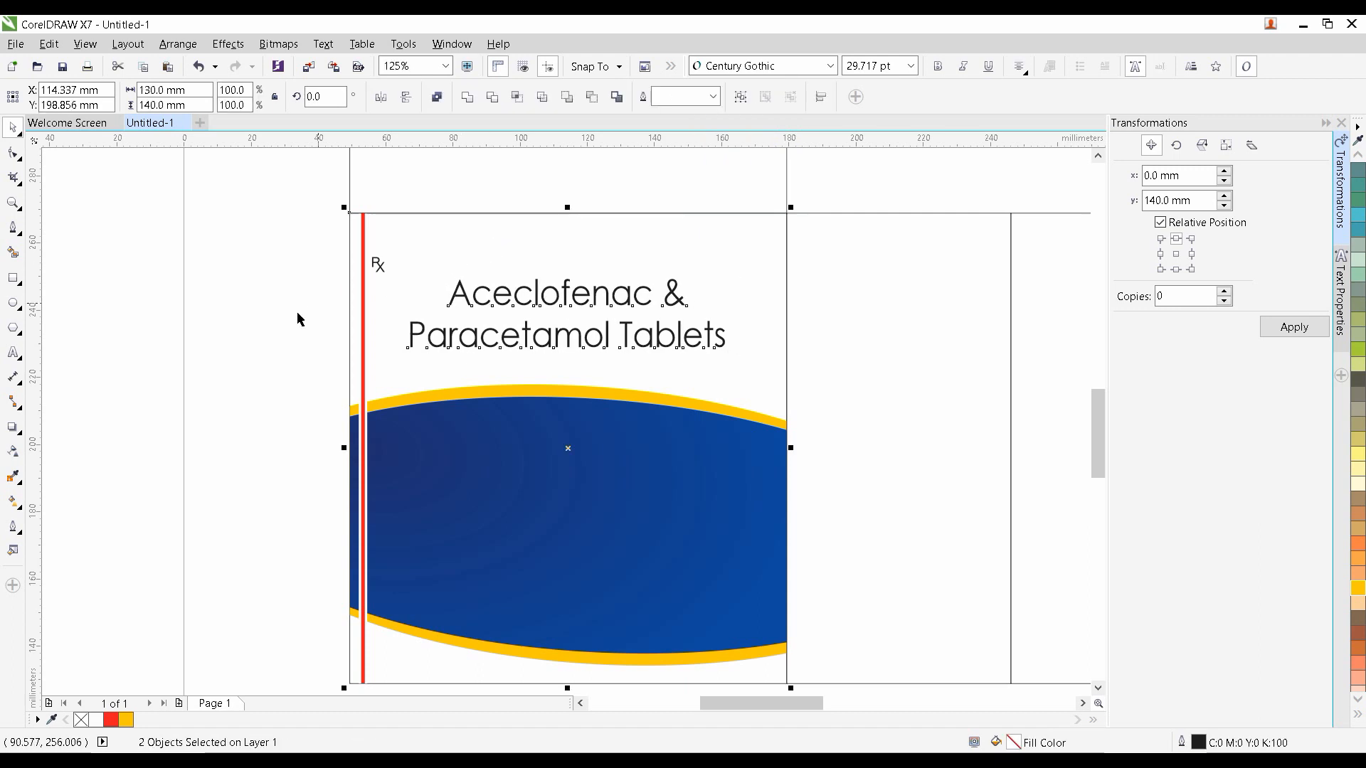
{"action": "key", "text": "Escape"}
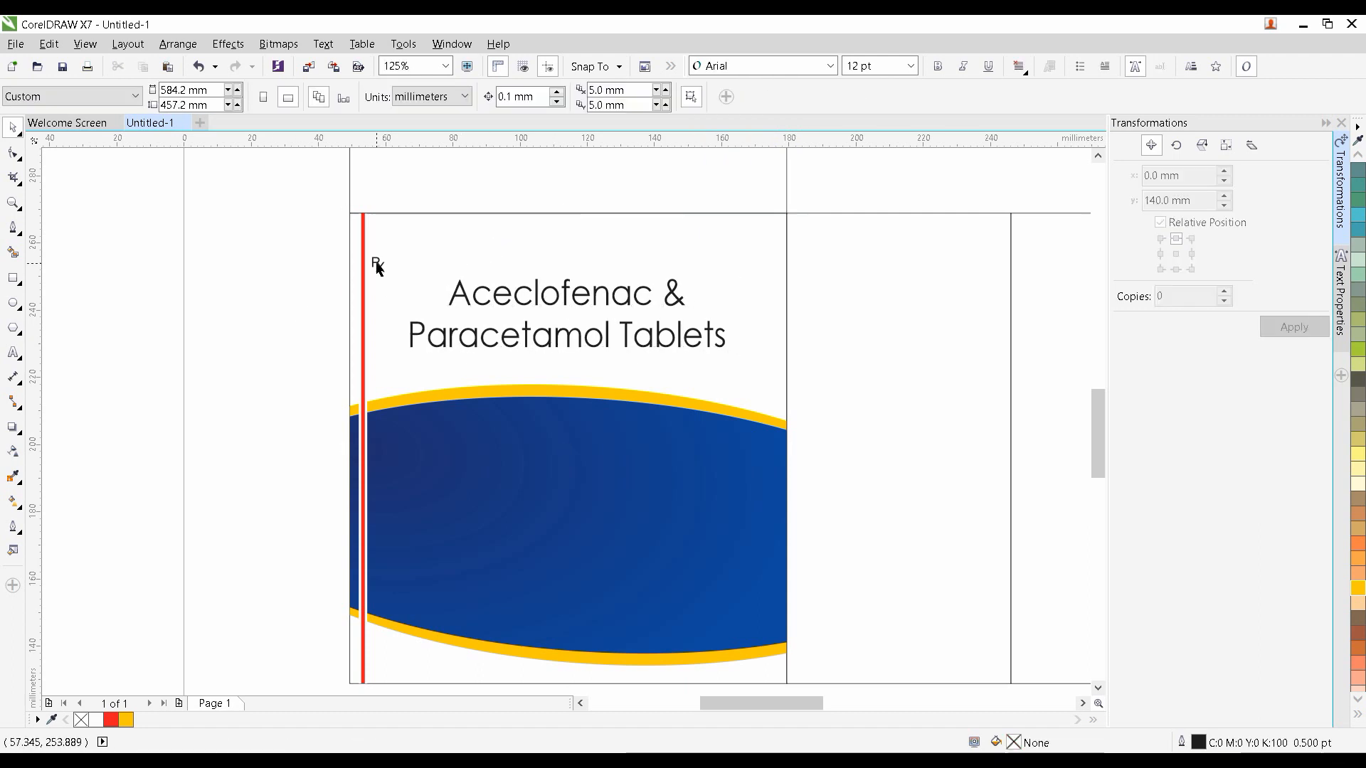
Move the Rx symbol right, to just above and left of "Aceclofenac"
{"action": "left_click", "coordinate": [377, 266]}
{"action": "left_click_drag", "start_coordinate": [377, 265], "coordinate": [431, 261]}
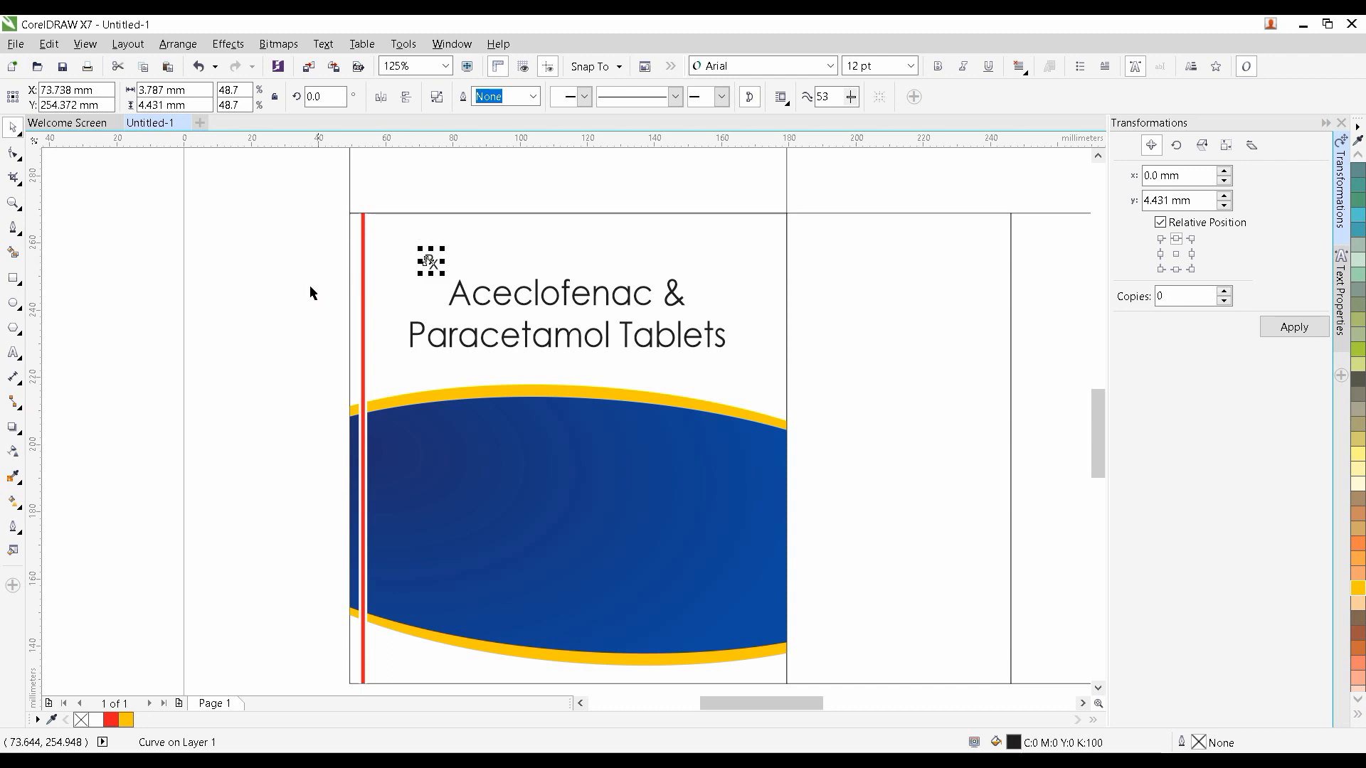
{"action": "left_click", "coordinate": [310, 287]}
{"action": "left_click_drag", "start_coordinate": [482, 329], "coordinate": [519, 274]}
Add the artistic text "Aceclmol" in the empty area left of the front panel
{"action": "left_click", "coordinate": [13, 353]}
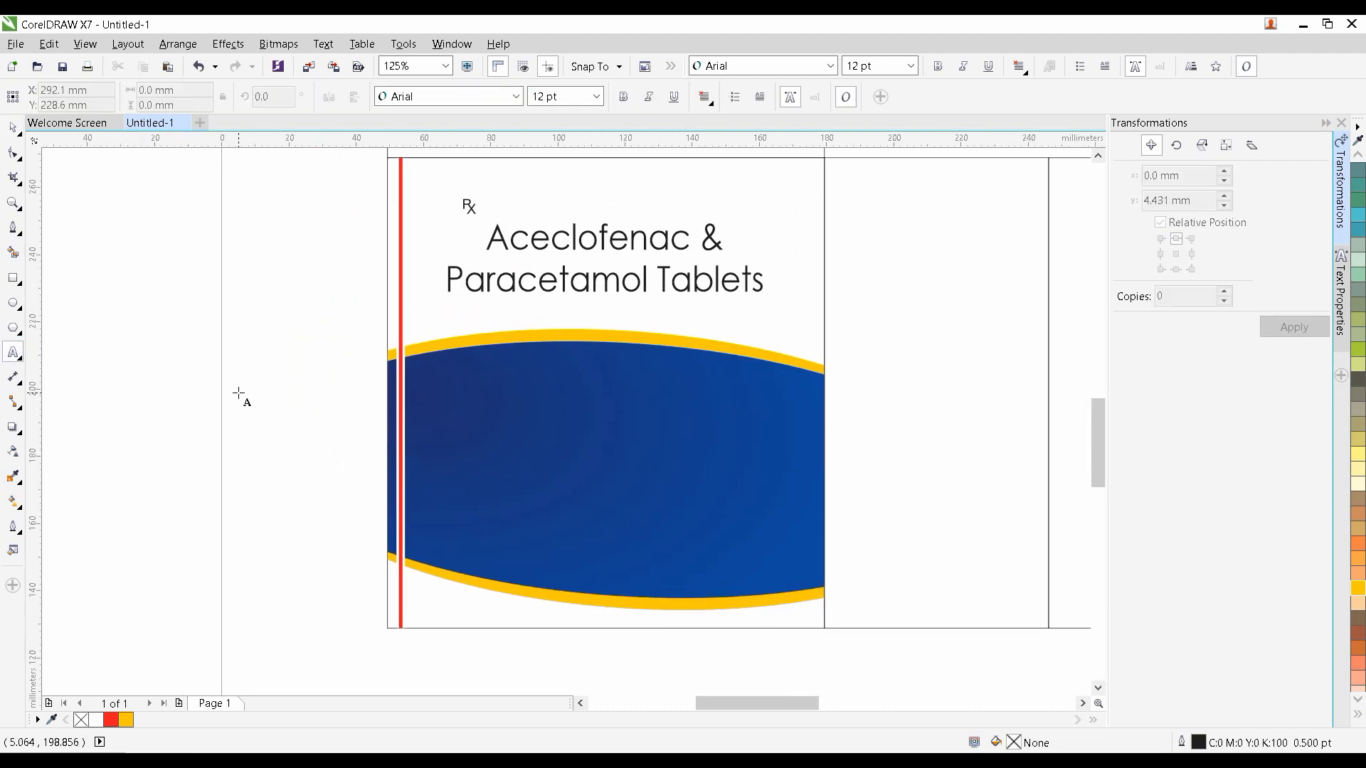
{"action": "left_click", "coordinate": [227, 393]}
{"action": "type", "text": "A"}
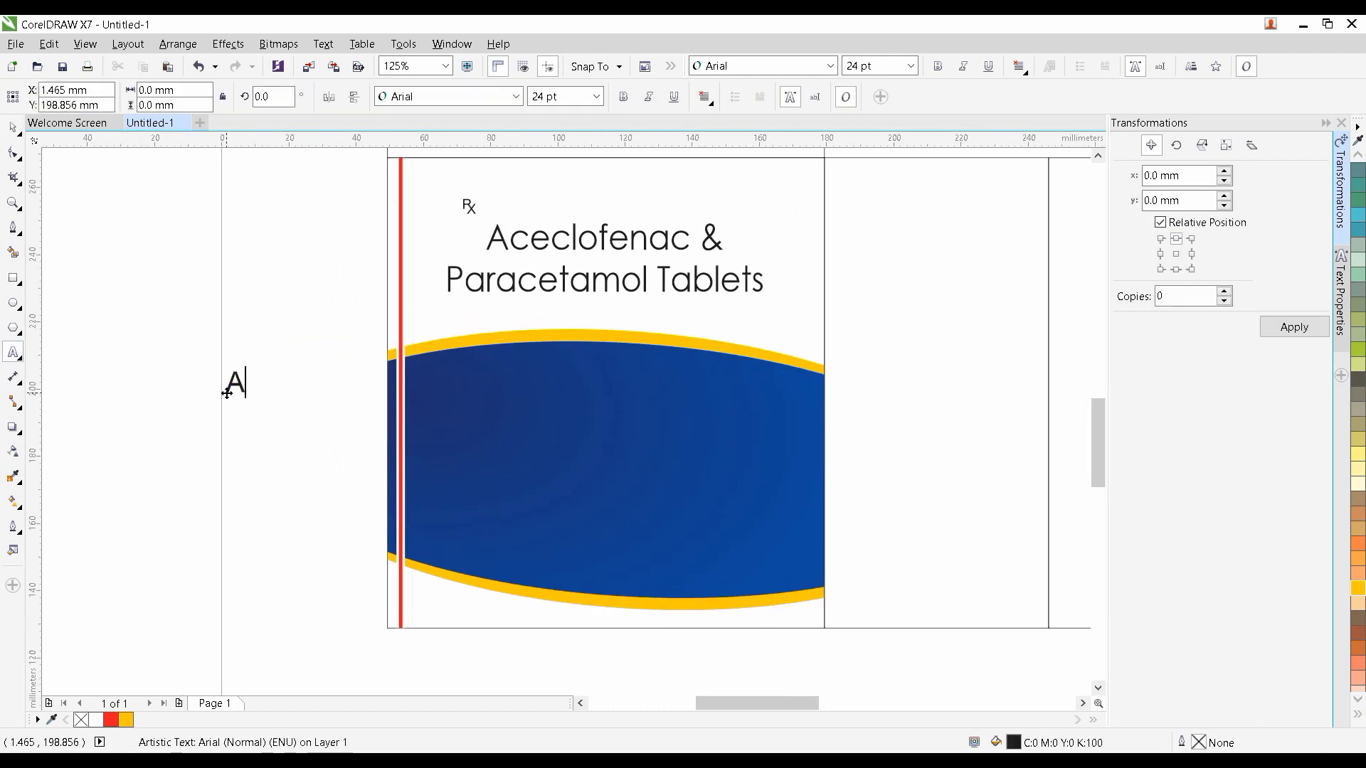
{"action": "type", "text": "c"}
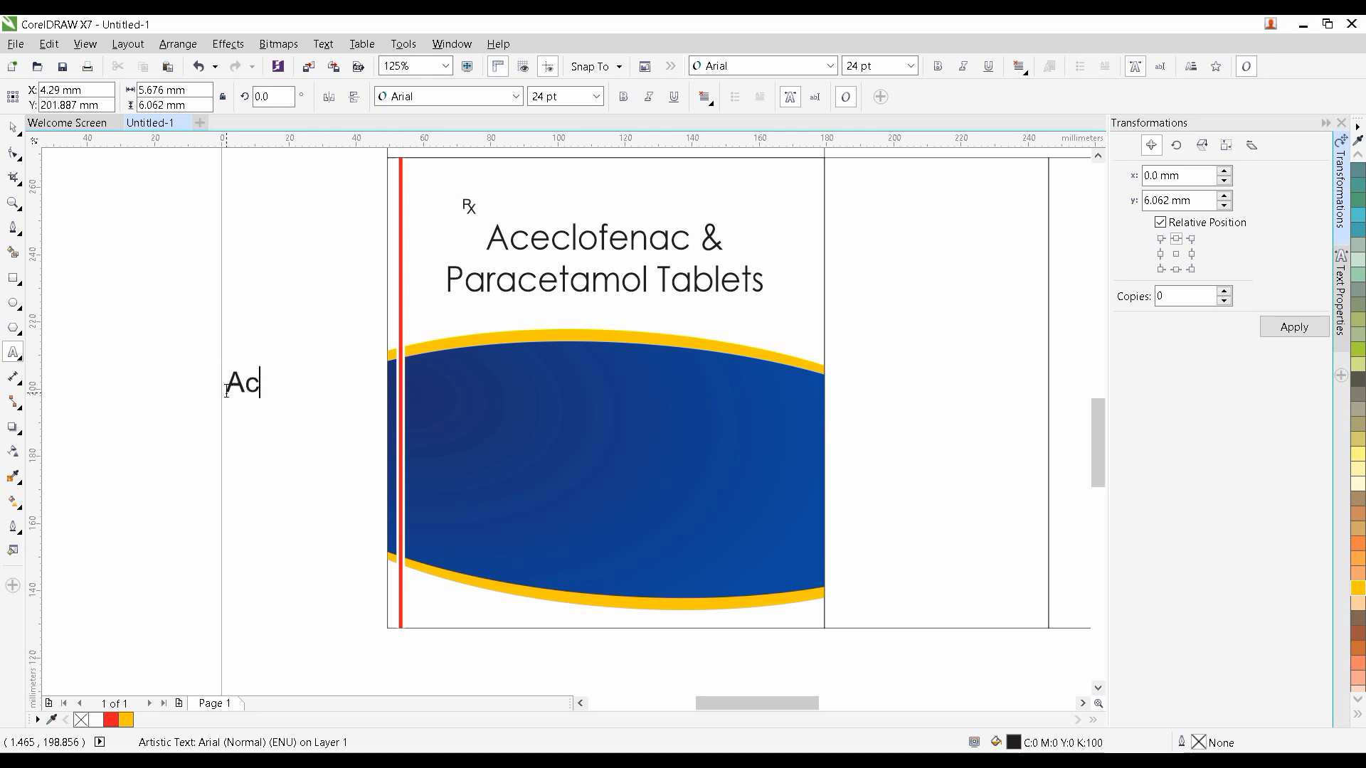
{"action": "type", "text": "eclm"}
{"action": "type", "text": "ol"}
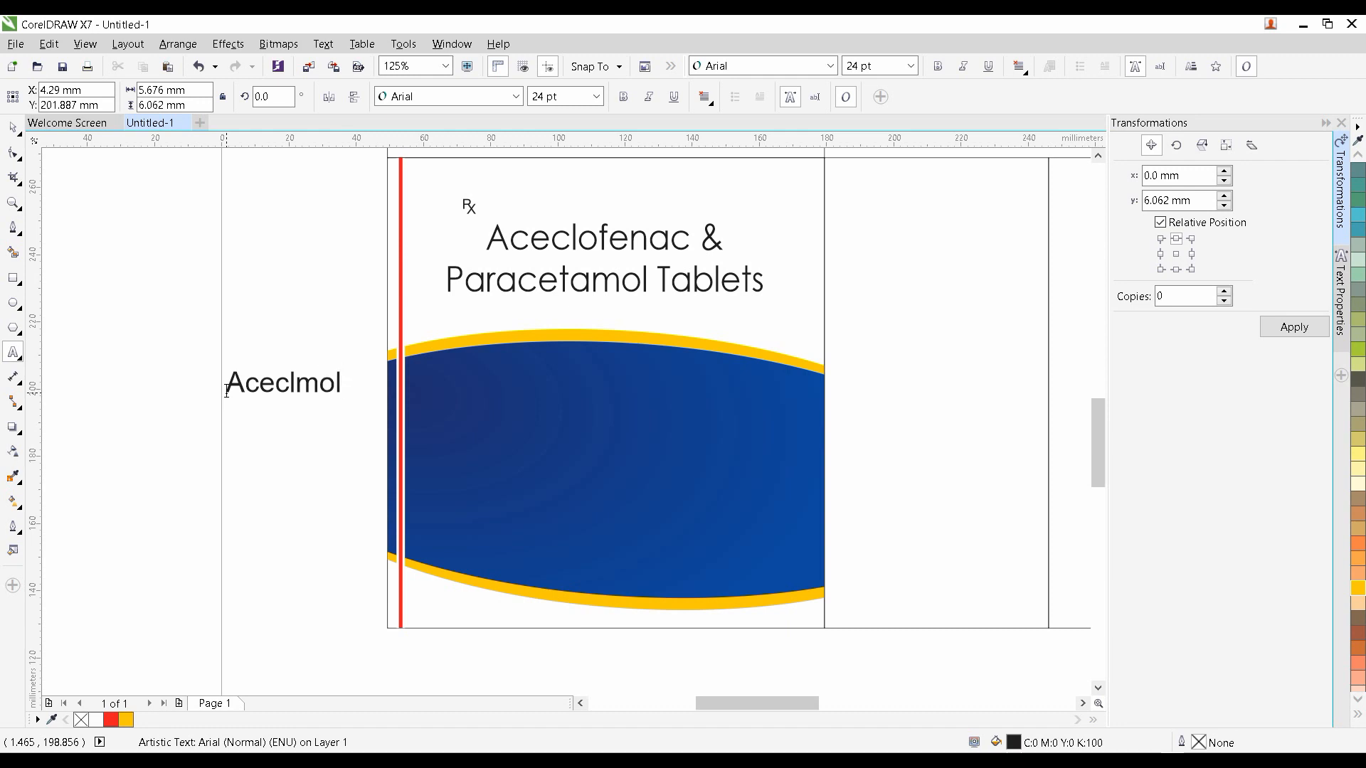
{"action": "left_click", "coordinate": [13, 128]}
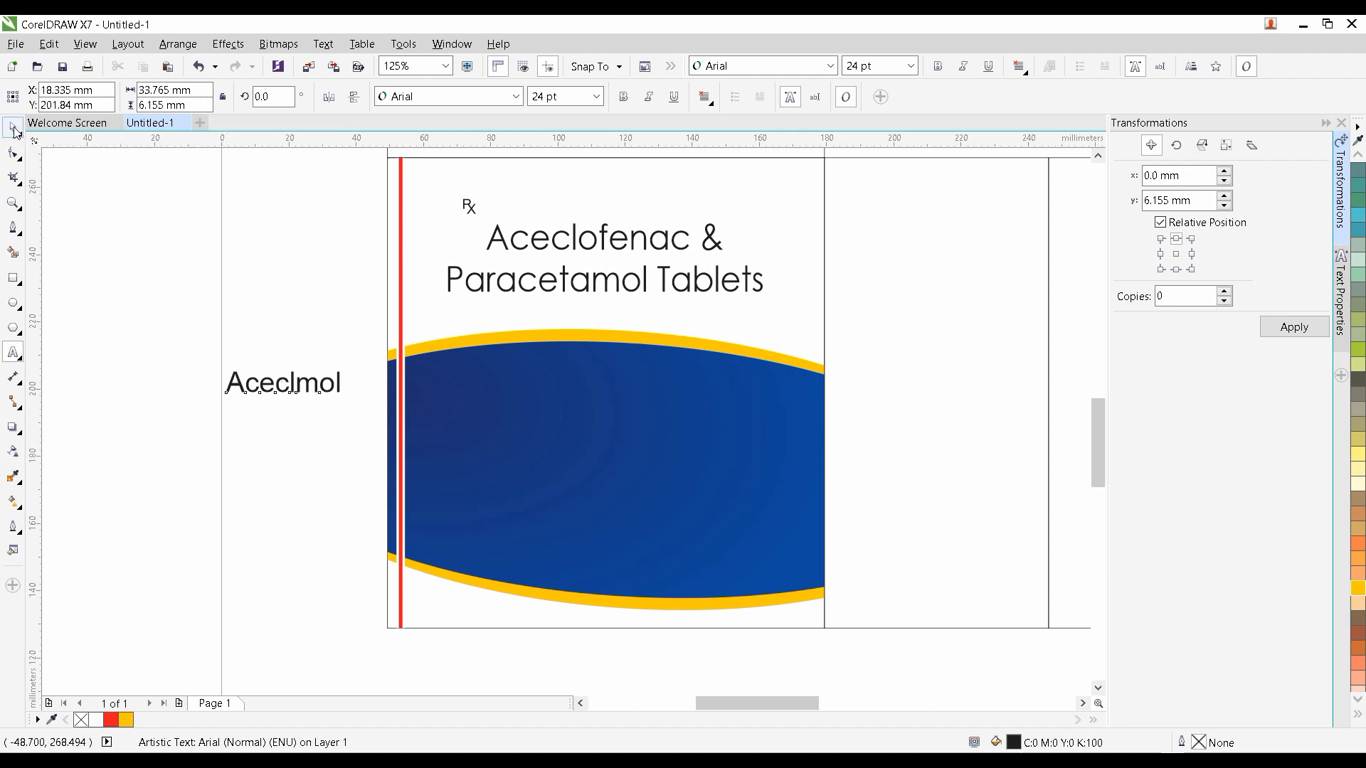
Set the "Aceclmol" text to Century Gothic, then place it on the blue band and enlarge it to about 29.4 pt
{"action": "left_click", "coordinate": [517, 96]}
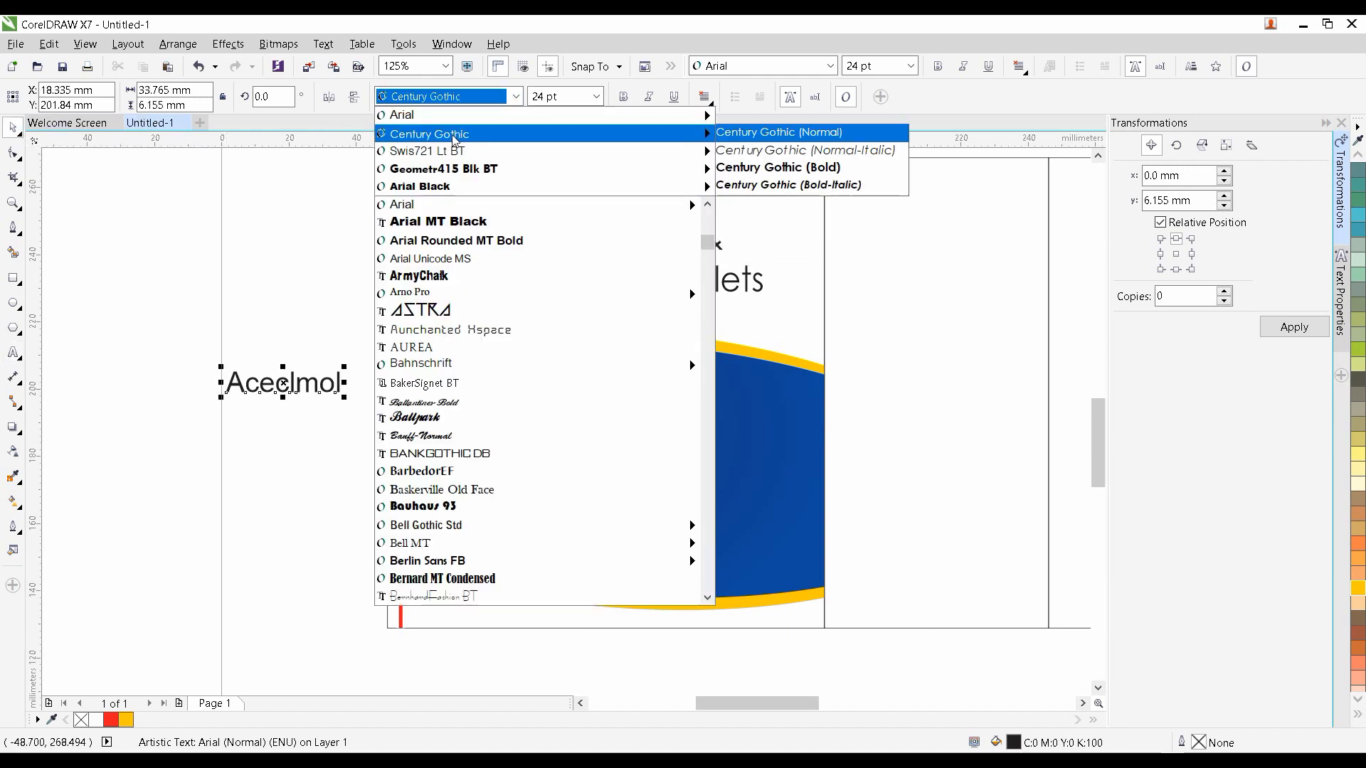
{"action": "left_click", "coordinate": [456, 138]}
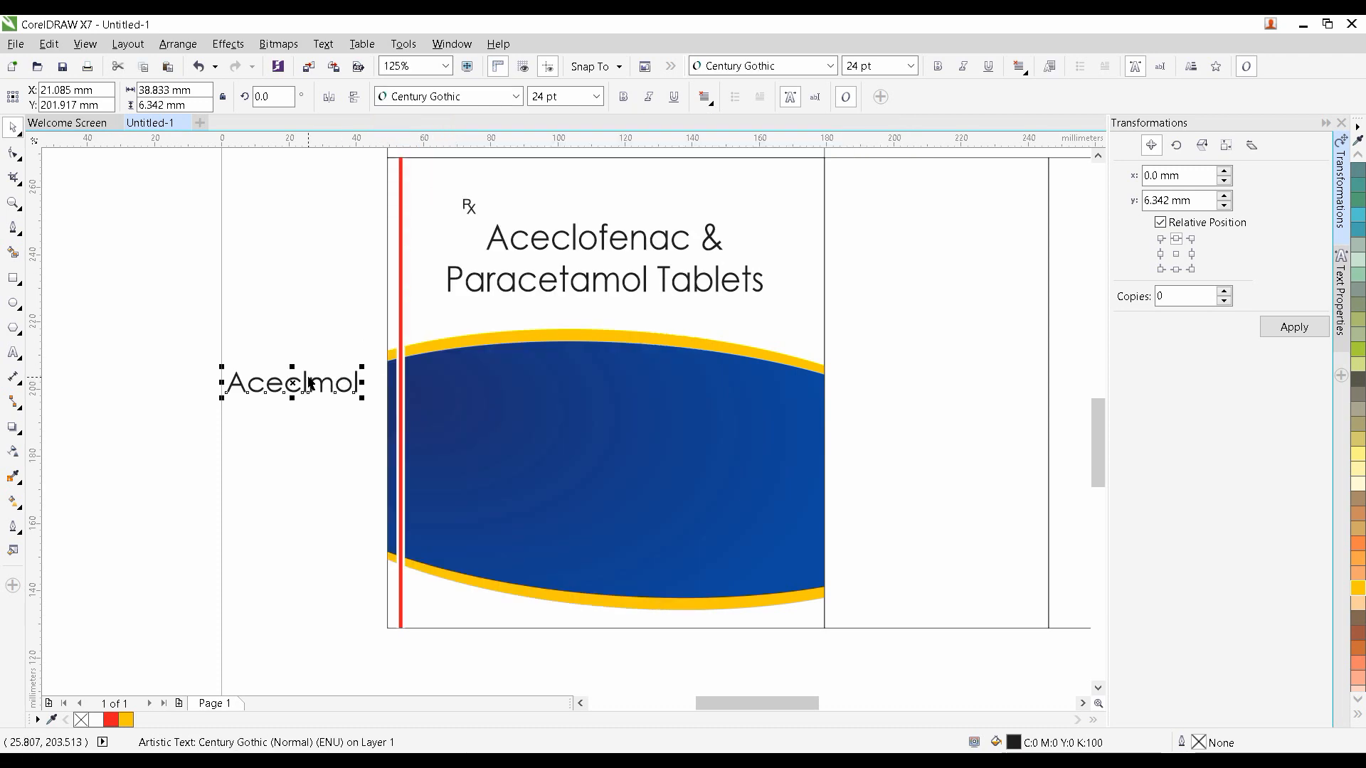
{"action": "left_click_drag", "start_coordinate": [305, 382], "coordinate": [667, 360]}
Set the font size of the two-line medicine name to 36 pt
{"action": "left_click", "coordinate": [645, 279]}
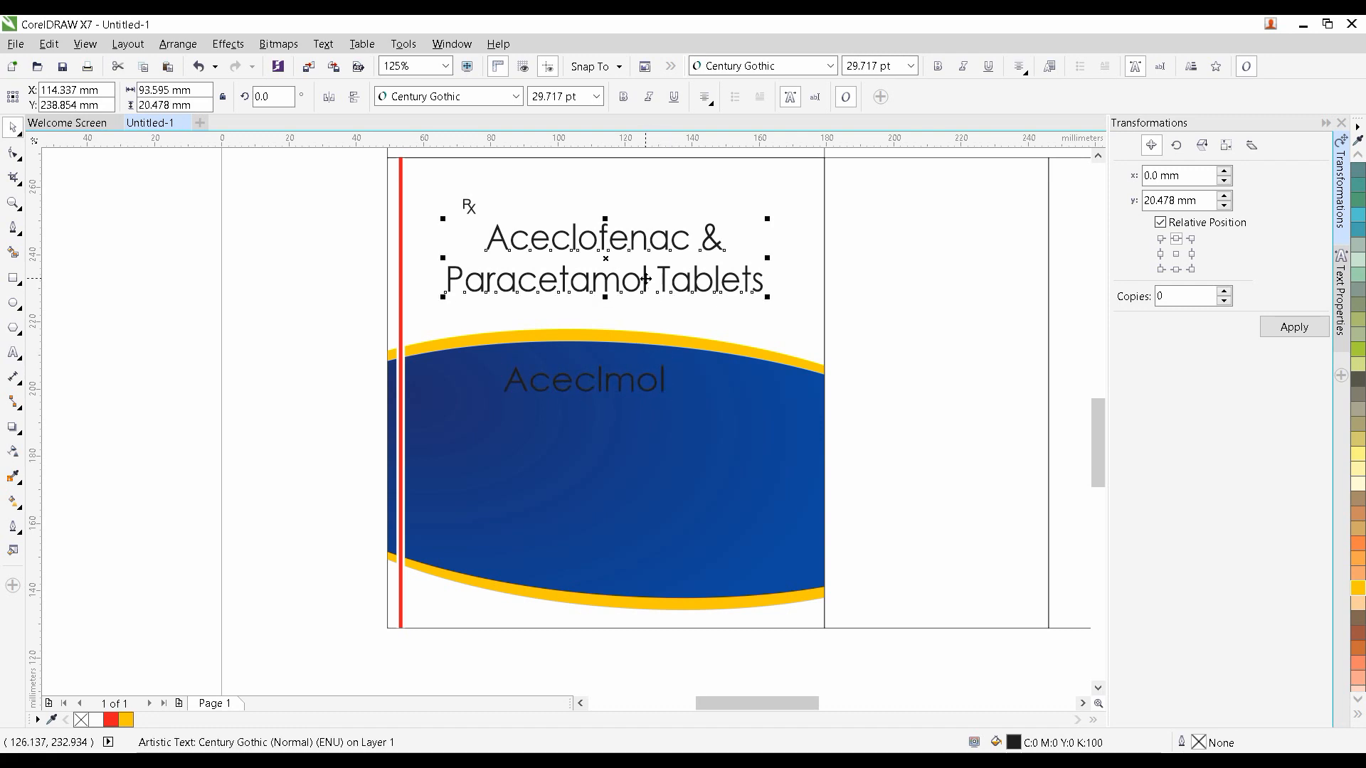
{"action": "left_click", "coordinate": [596, 96]}
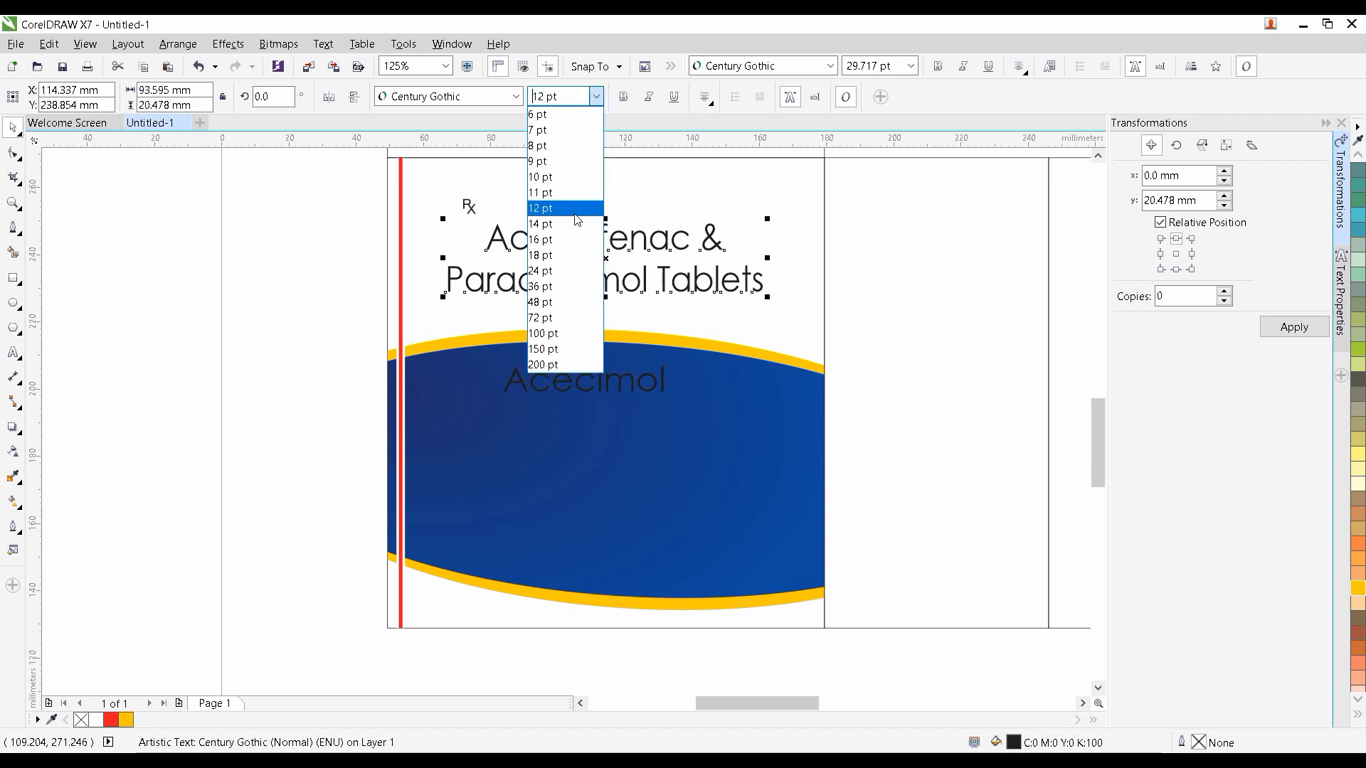
{"action": "left_click", "coordinate": [548, 286]}
{"action": "scroll", "coordinate": [378, 233], "scroll_direction": "up", "scroll_amount": 1}
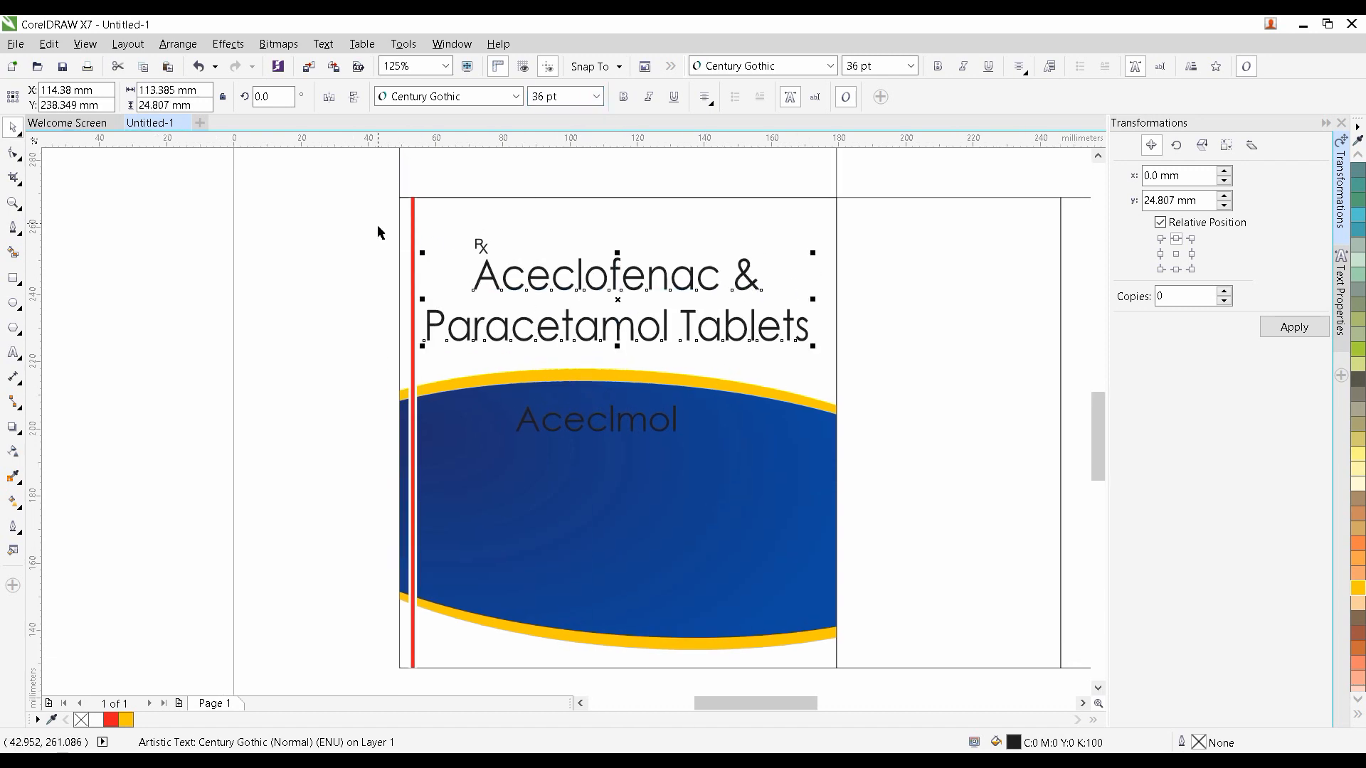
Shift the Rx symbol slightly up and left, clear of the first letter of "Aceclofenac"
{"action": "left_click", "coordinate": [482, 247]}
{"action": "scroll", "coordinate": [482, 249], "scroll_direction": "up", "scroll_amount": 2}
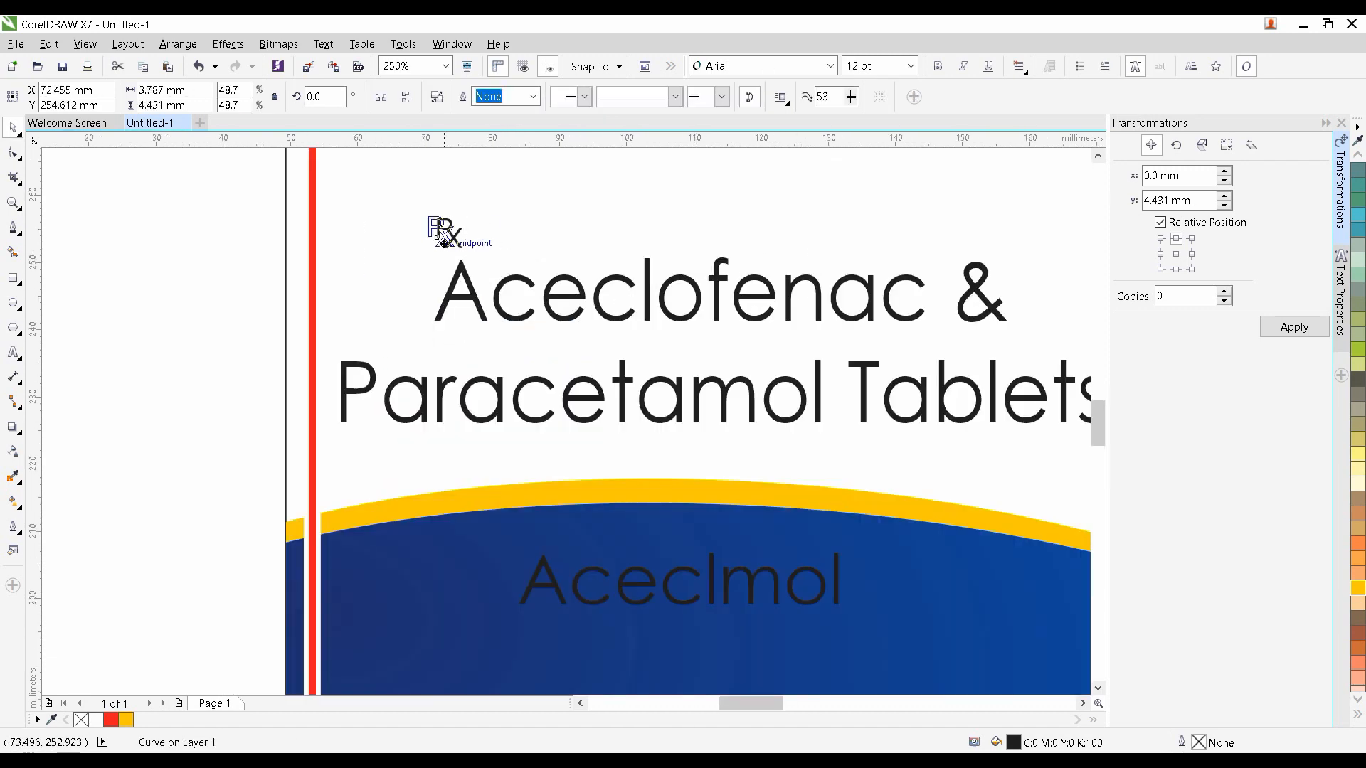
{"action": "left_click_drag", "start_coordinate": [443, 243], "coordinate": [432, 242]}
Set the font size of the two-line medicine name to 32 pt
{"action": "left_click", "coordinate": [468, 291]}
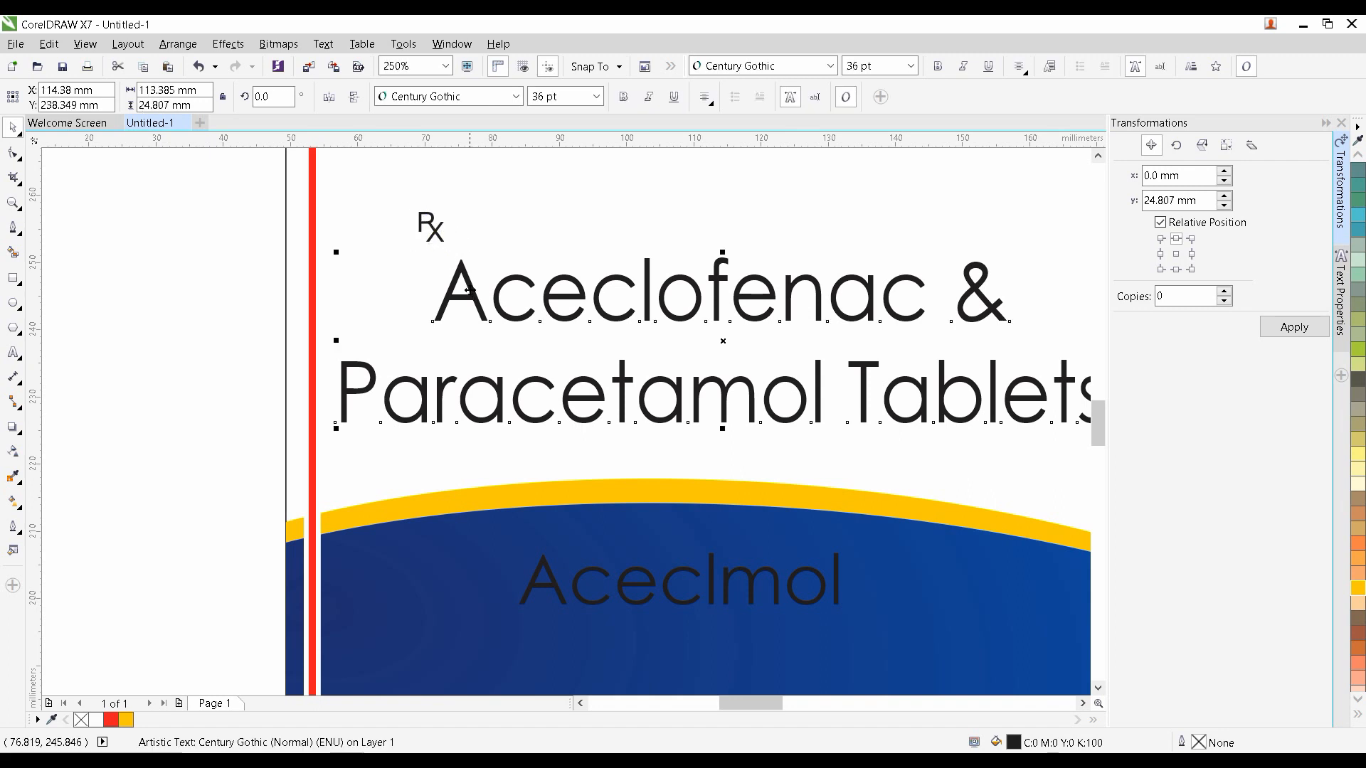
{"action": "left_click", "coordinate": [563, 97]}
{"action": "left_click_drag", "start_coordinate": [356, 274], "coordinate": [394, 349]}
{"action": "left_click", "coordinate": [394, 349]}
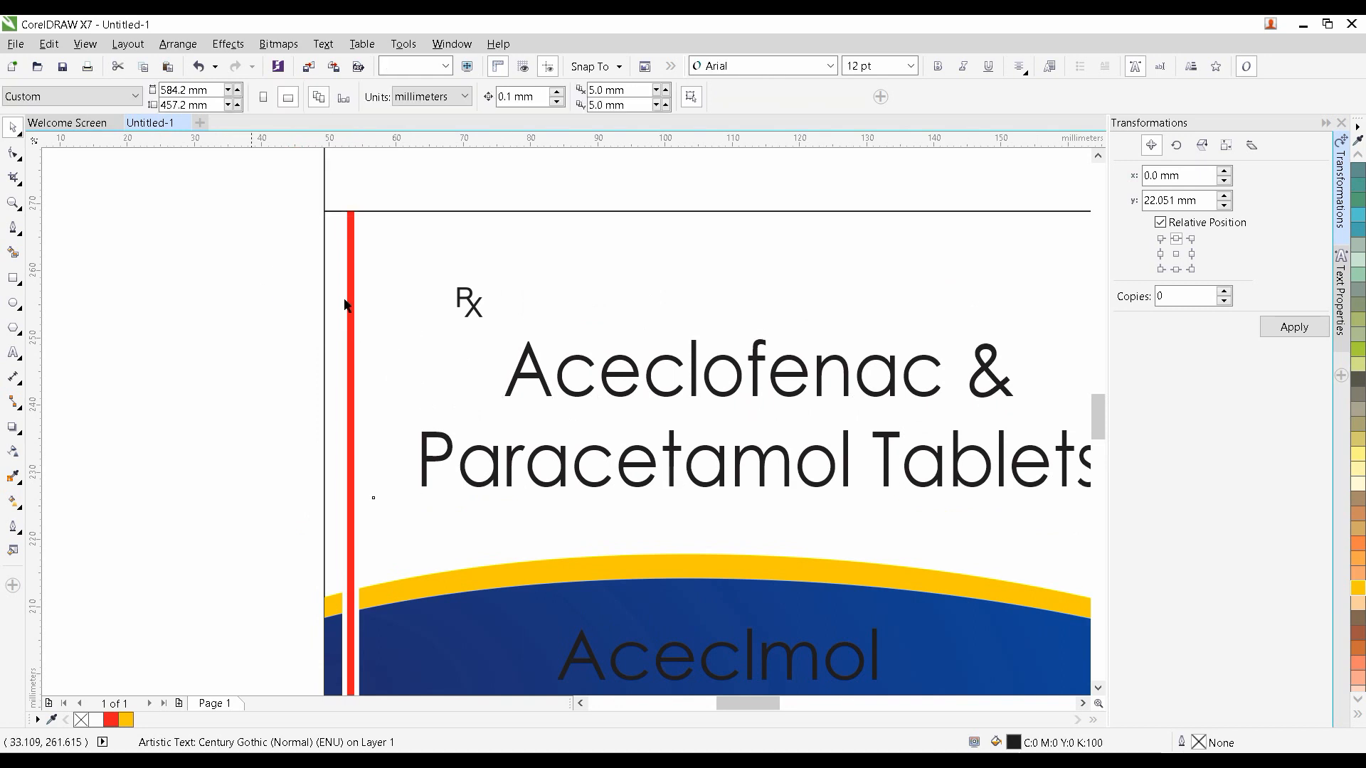
Select the Rx symbol and bring it closer, just above the start of "Aceclofenac"
{"action": "left_click_drag", "start_coordinate": [253, 255], "coordinate": [496, 325]}
{"action": "scroll", "coordinate": [498, 325], "scroll_direction": "down", "scroll_amount": 1}
{"action": "left_click", "coordinate": [317, 324]}
Set the font size of the "Aceclmol" text on the blue band to 32 pt
{"action": "left_click", "coordinate": [489, 374]}
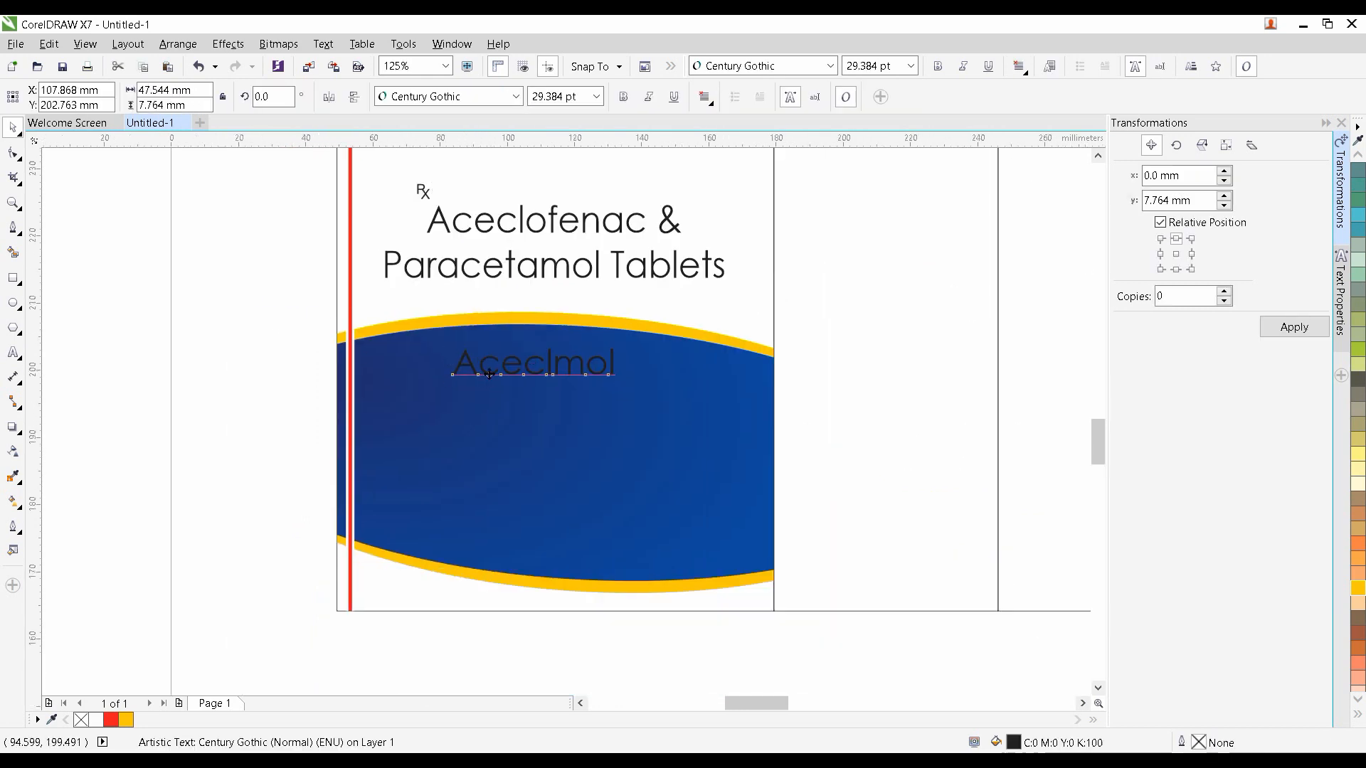
{"action": "scroll", "coordinate": [489, 374], "scroll_direction": "up", "scroll_amount": 1}
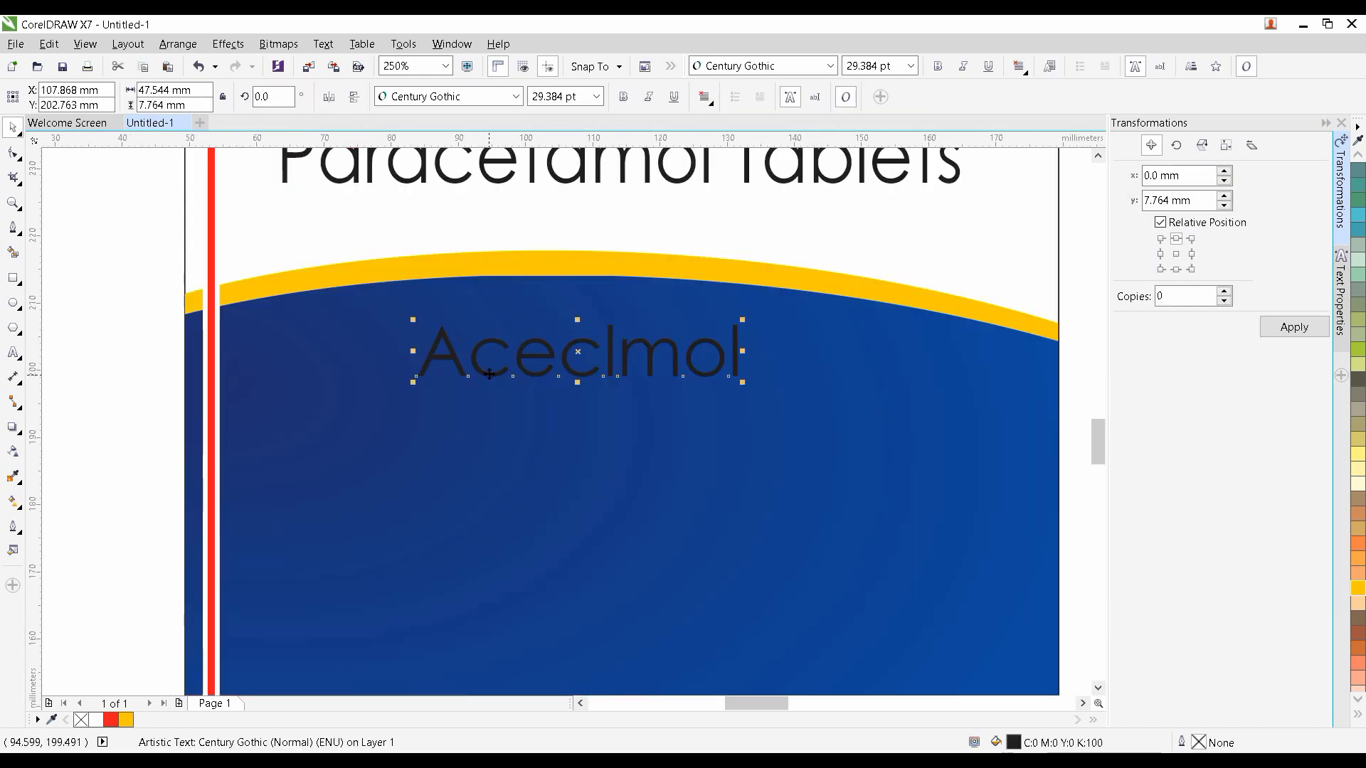
{"action": "left_click", "coordinate": [597, 97]}
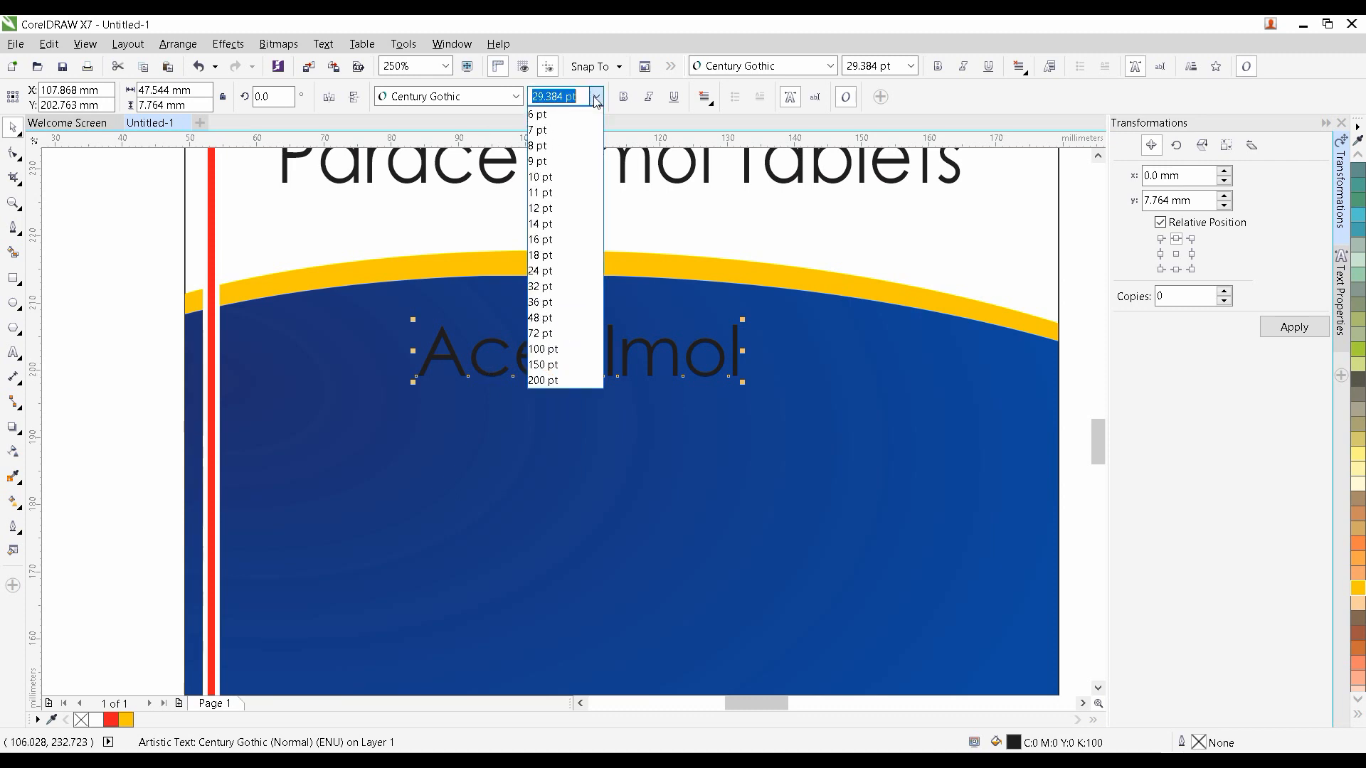
{"action": "left_click", "coordinate": [576, 286]}
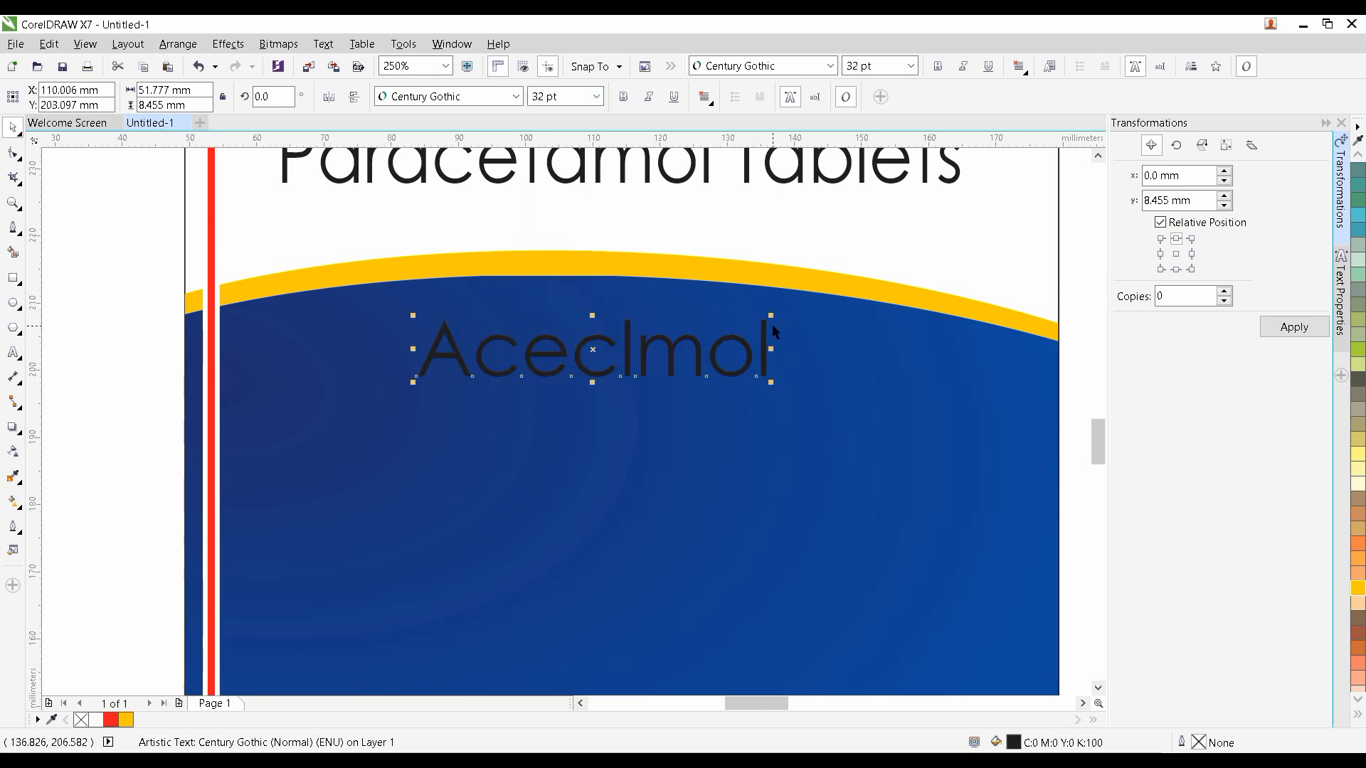
Move the "Aceclmol" text up to the crest of the blue band and fill it with white
{"action": "left_click_drag", "start_coordinate": [766, 333], "coordinate": [786, 322]}
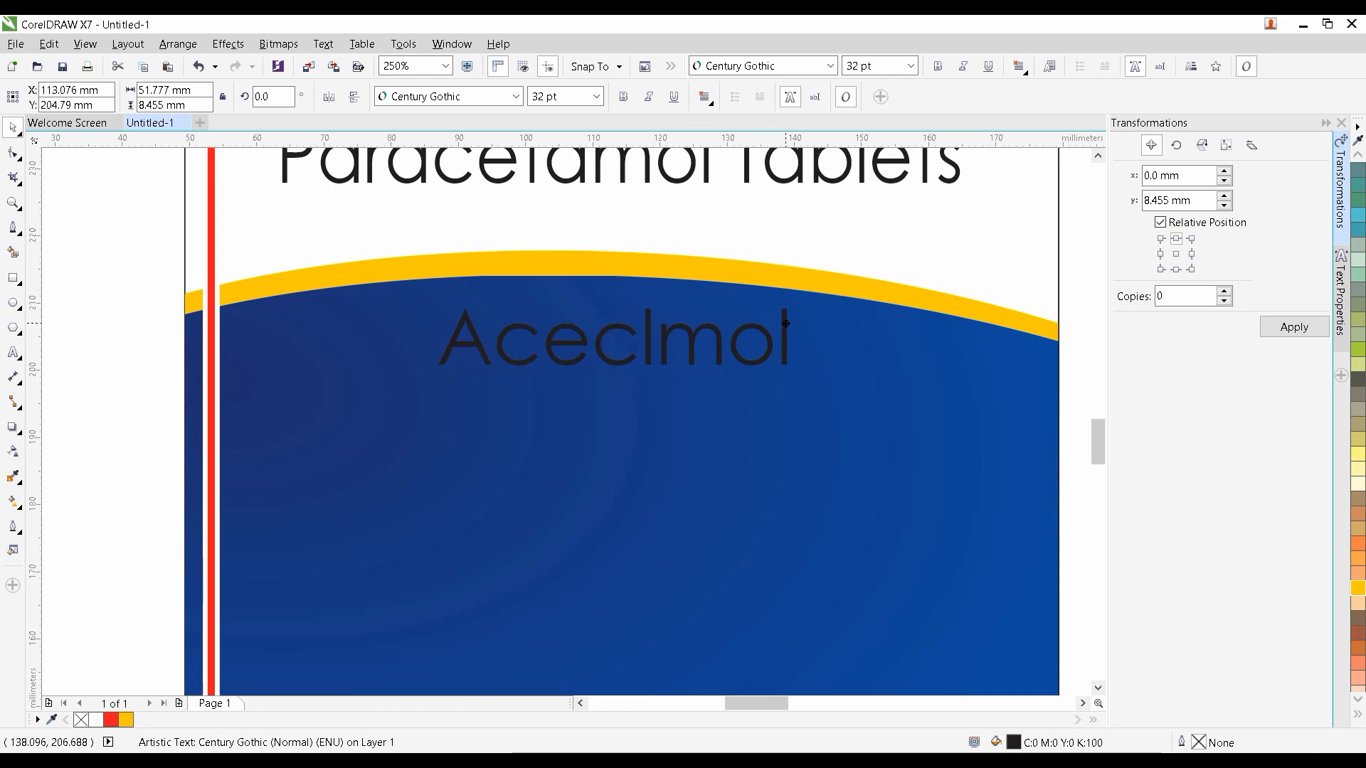
{"action": "scroll", "coordinate": [772, 328], "scroll_direction": "down", "scroll_amount": 1}
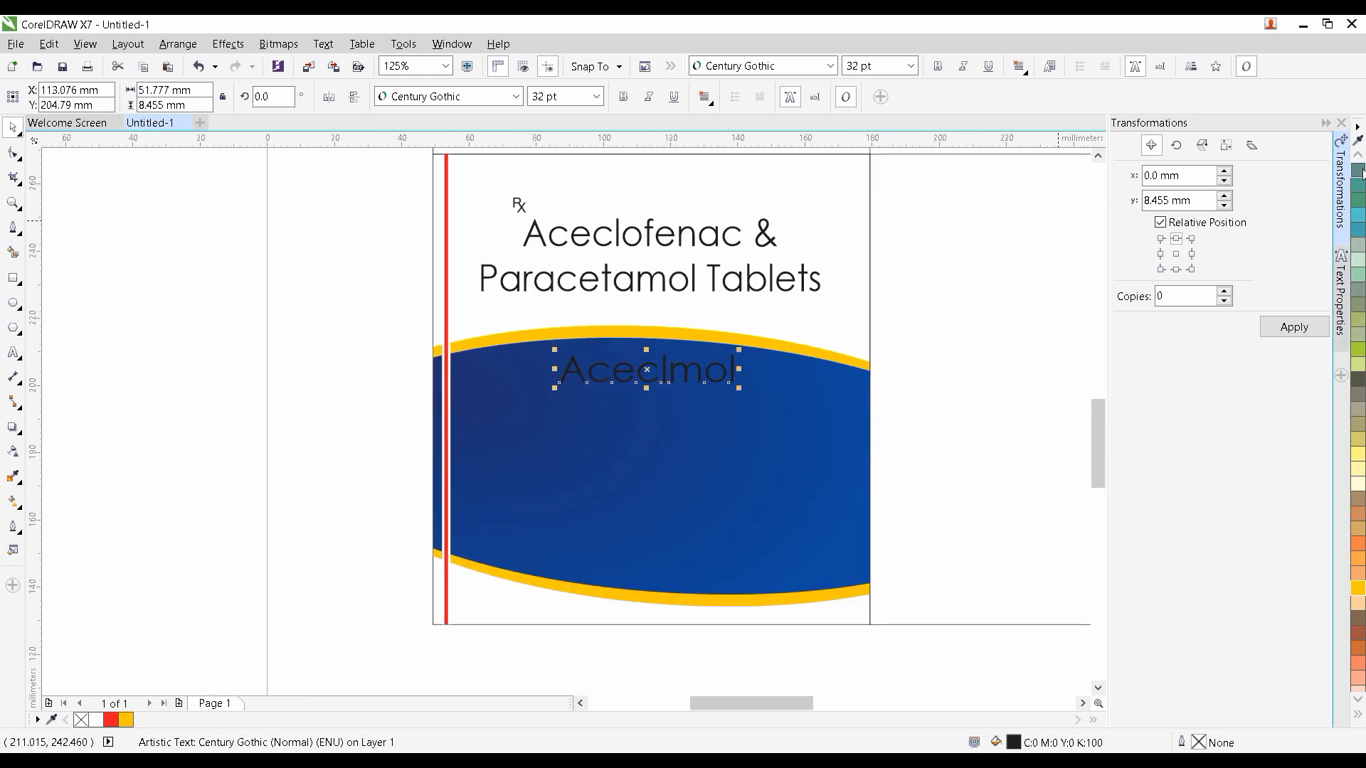
{"action": "left_click", "coordinate": [1360, 158]}
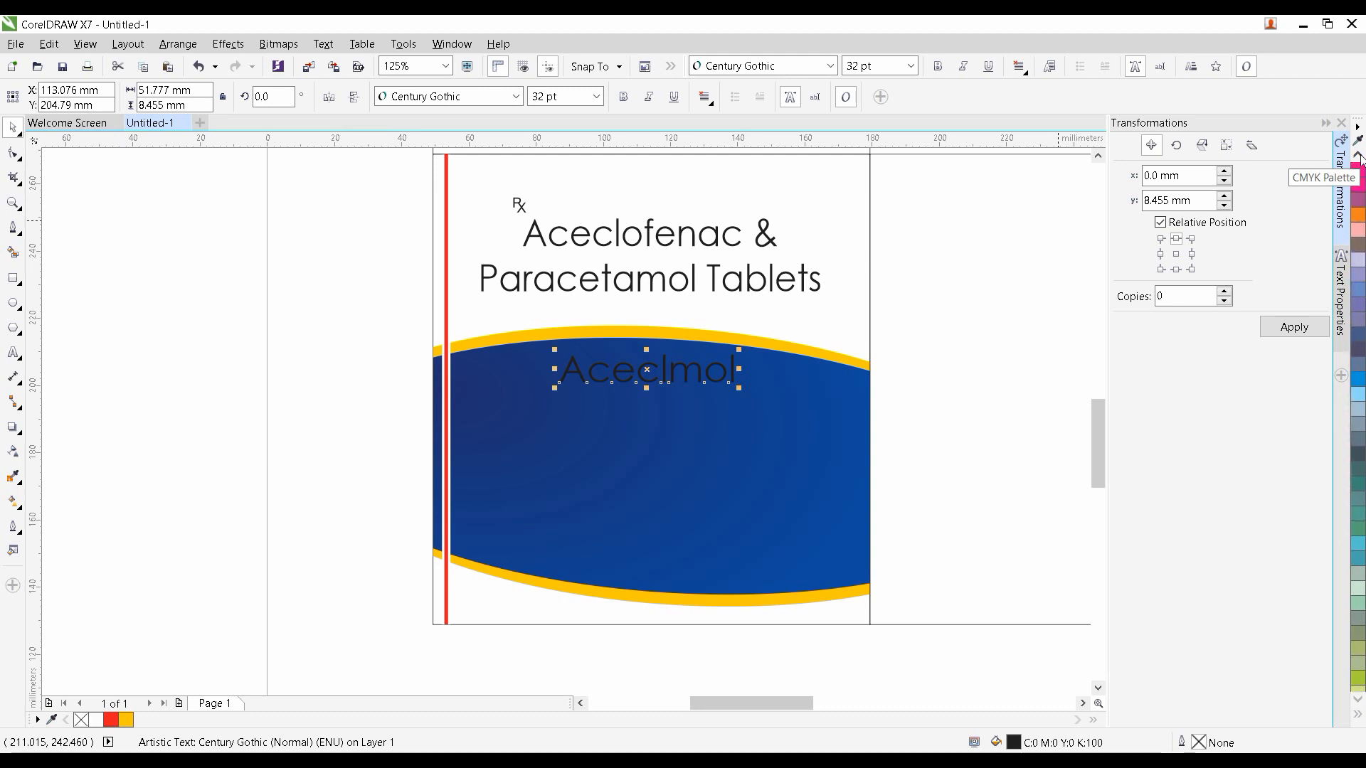
{"action": "left_click", "coordinate": [1360, 157]}
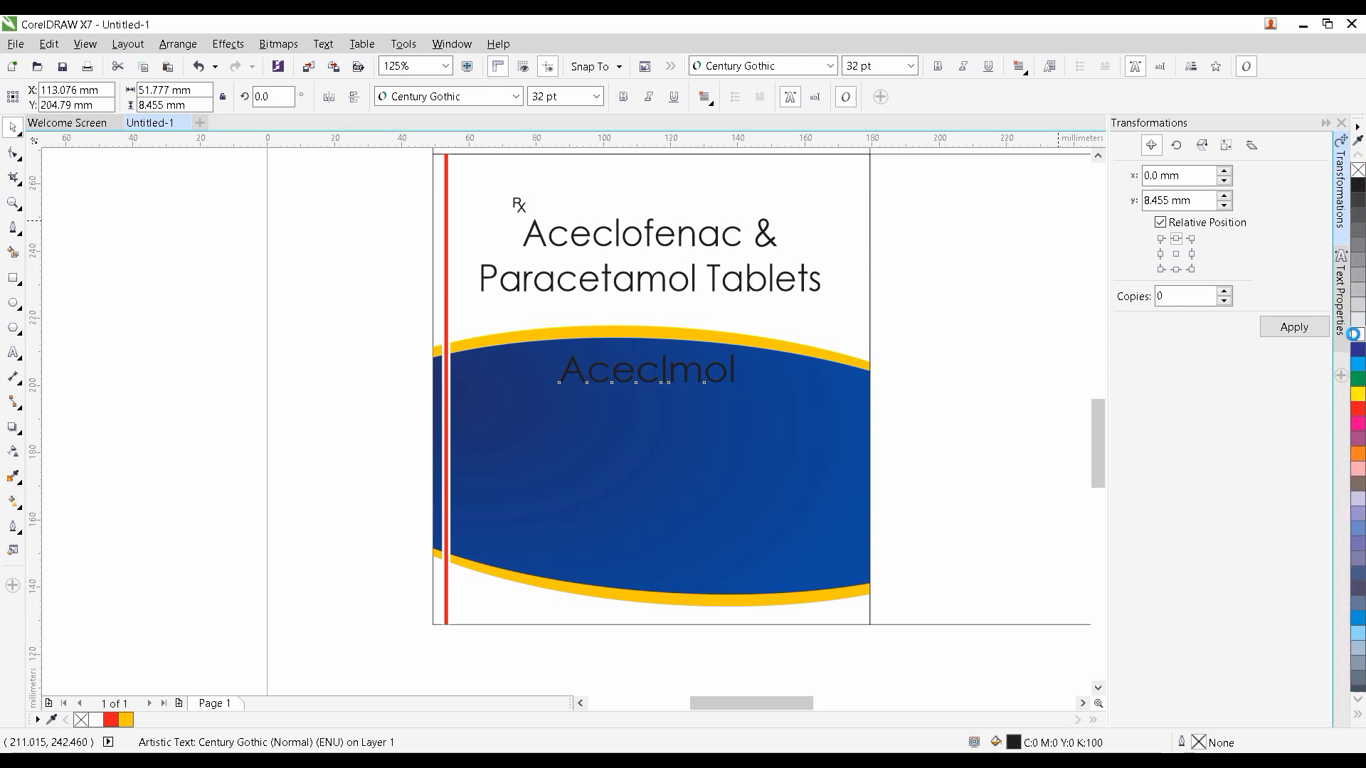
{"action": "left_click", "coordinate": [1356, 331]}
Centre the "Aceclmol" text horizontally on the blue band
{"action": "left_click", "coordinate": [629, 413], "text": "shift"}
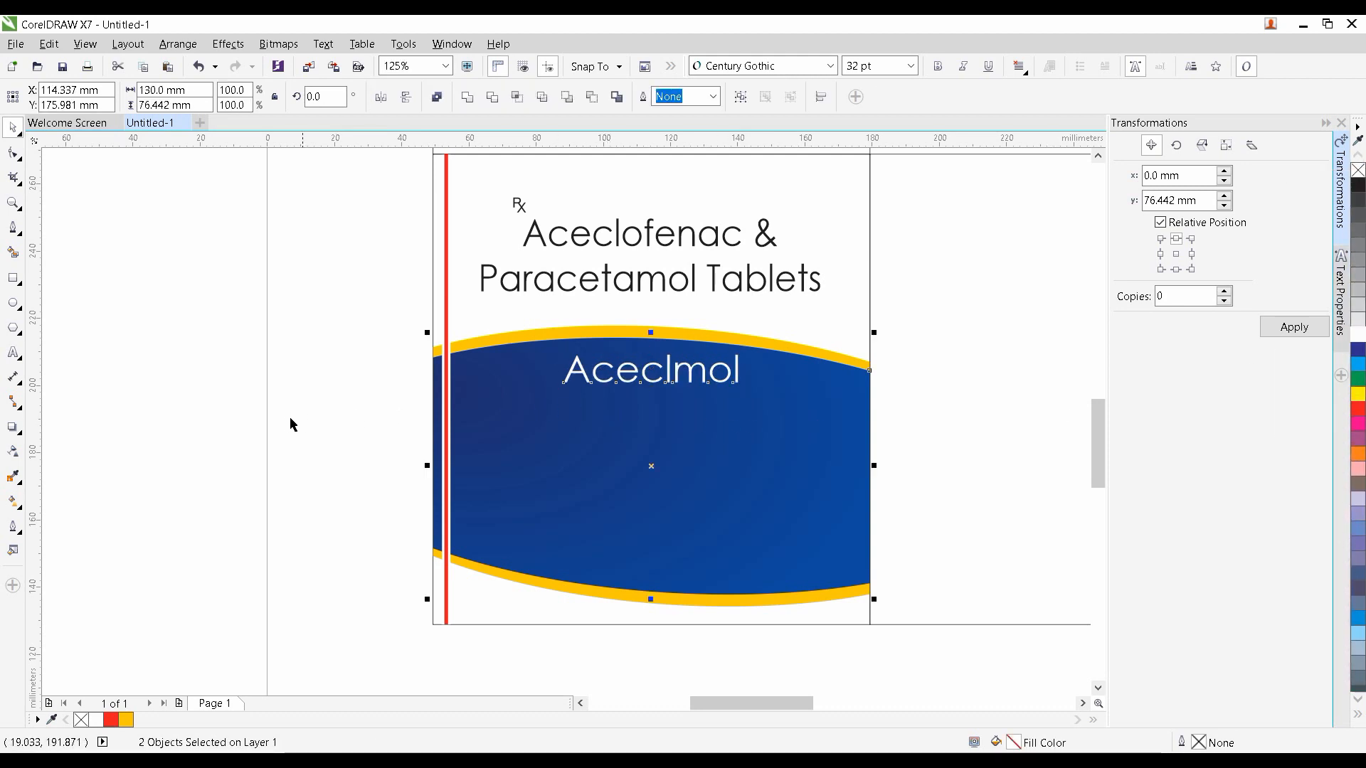
{"action": "left_click", "coordinate": [285, 426]}
{"action": "left_click_drag", "start_coordinate": [246, 466], "coordinate": [275, 387]}
Add the artistic text "Logo" in the empty area below the front panel
{"action": "left_click", "coordinate": [13, 353]}
{"action": "scroll", "coordinate": [608, 609], "scroll_direction": "up", "scroll_amount": 1}
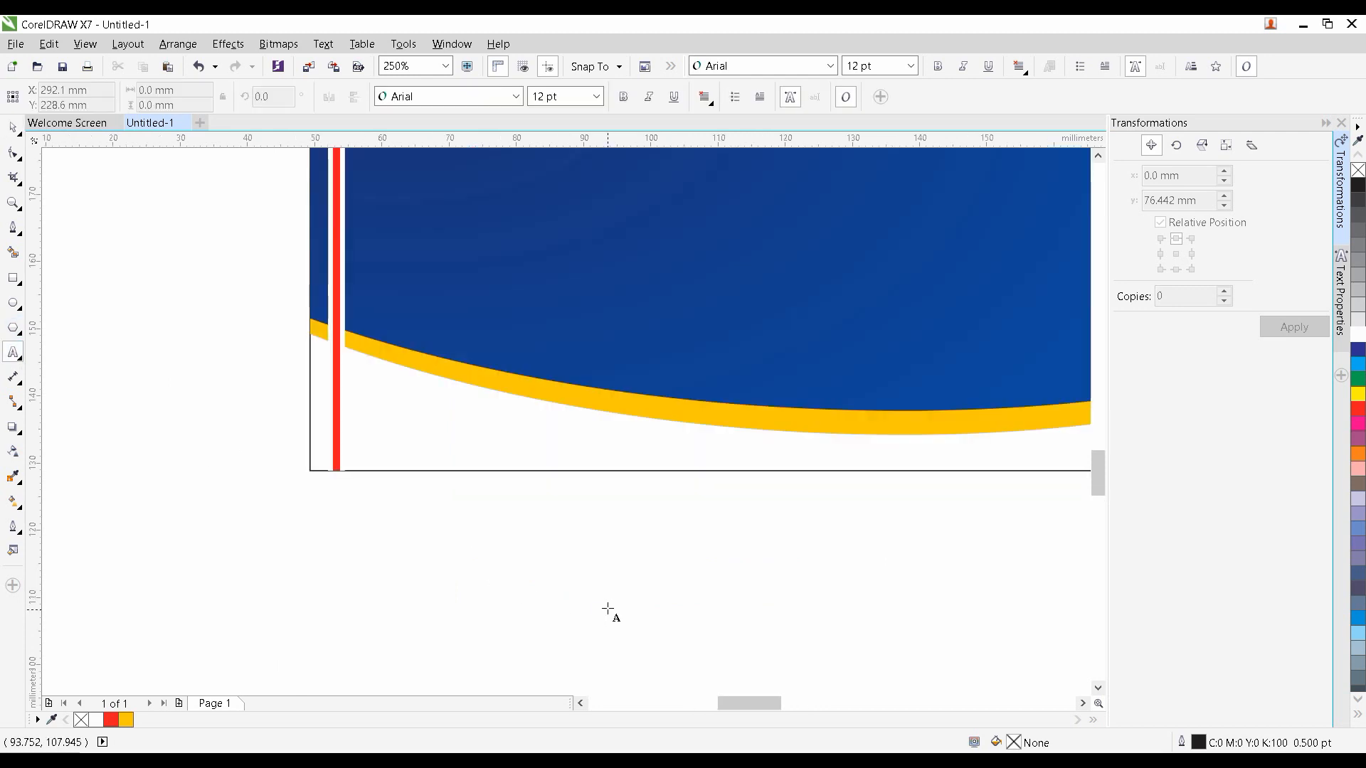
{"action": "left_click_drag", "start_coordinate": [680, 591], "coordinate": [512, 616]}
{"action": "left_click", "coordinate": [512, 616]}
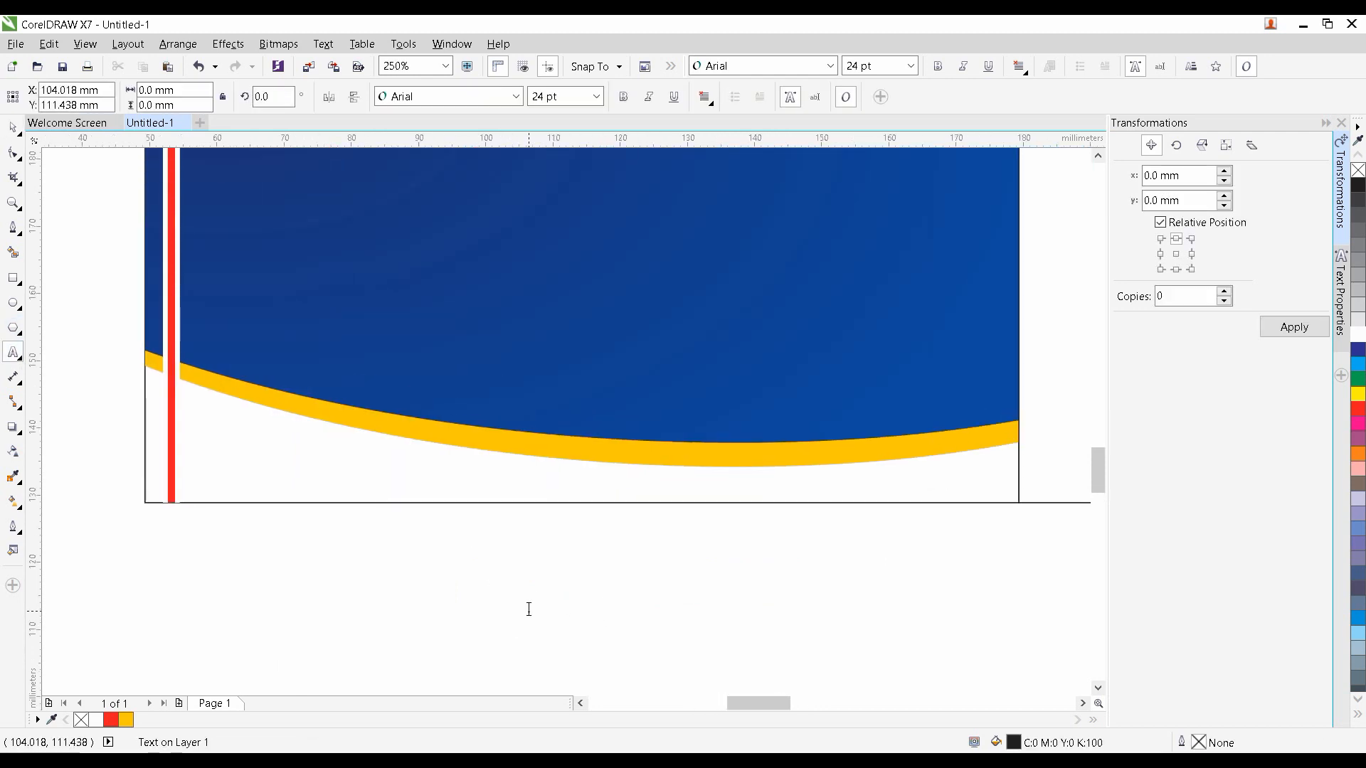
{"action": "type", "text": "Logo"}
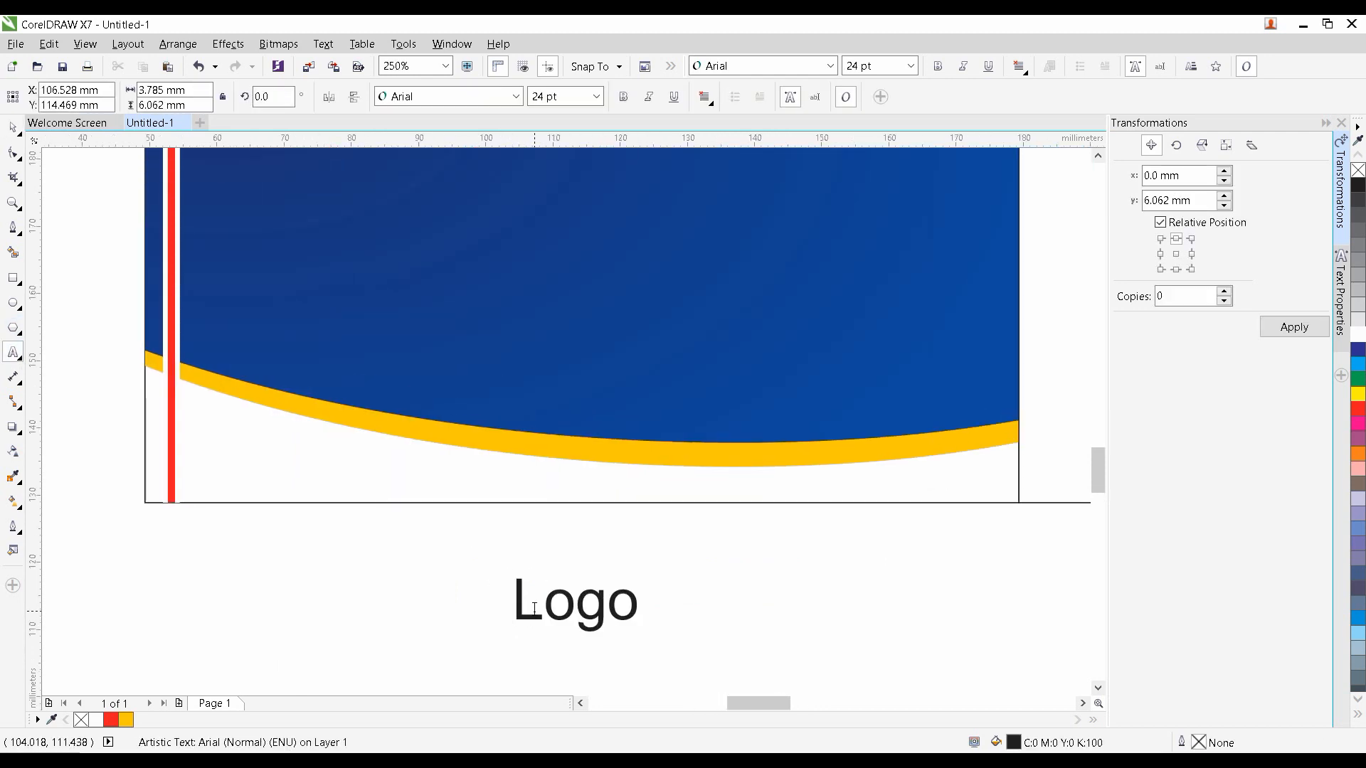
{"action": "key", "text": "ctrl+space"}
Move the "Logo" text to the lower-right corner of the blue band and fill it with white
{"action": "left_click", "coordinate": [10, 129]}
{"action": "left_click_drag", "start_coordinate": [597, 607], "coordinate": [889, 437]}
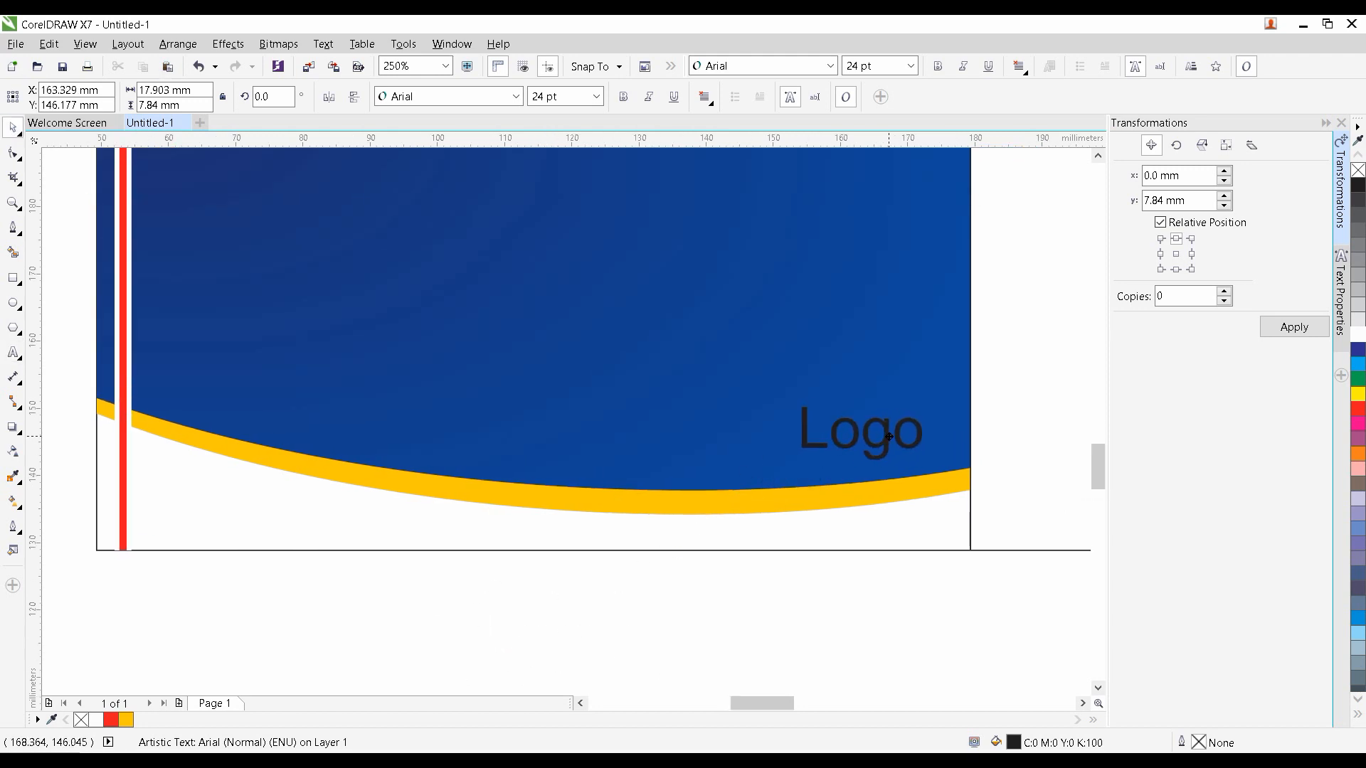
{"action": "left_click", "coordinate": [1358, 334]}
{"action": "left_click", "coordinate": [666, 616]}
Copy only the fill of the front panel's blue band onto the empty flap above it using Copy Properties
{"action": "scroll", "coordinate": [697, 564], "scroll_direction": "down", "scroll_amount": 2}
{"action": "scroll", "coordinate": [697, 565], "scroll_direction": "down", "scroll_amount": 1}
{"action": "left_click_drag", "start_coordinate": [697, 565], "coordinate": [590, 663]}
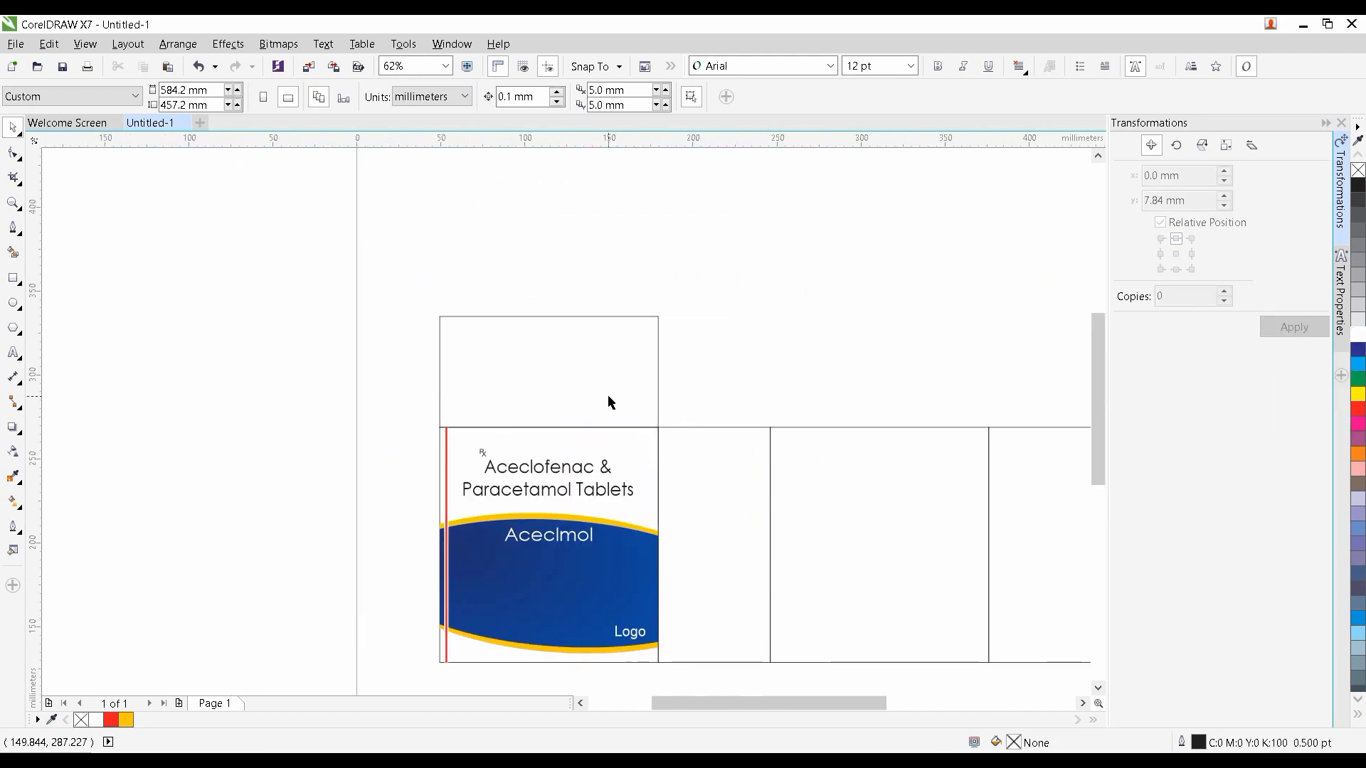
{"action": "left_click", "coordinate": [608, 396]}
{"action": "left_click_drag", "start_coordinate": [533, 396], "coordinate": [491, 326]}
{"action": "scroll", "coordinate": [522, 344], "scroll_direction": "up", "scroll_amount": 1}
{"action": "left_click", "coordinate": [85, 43]}
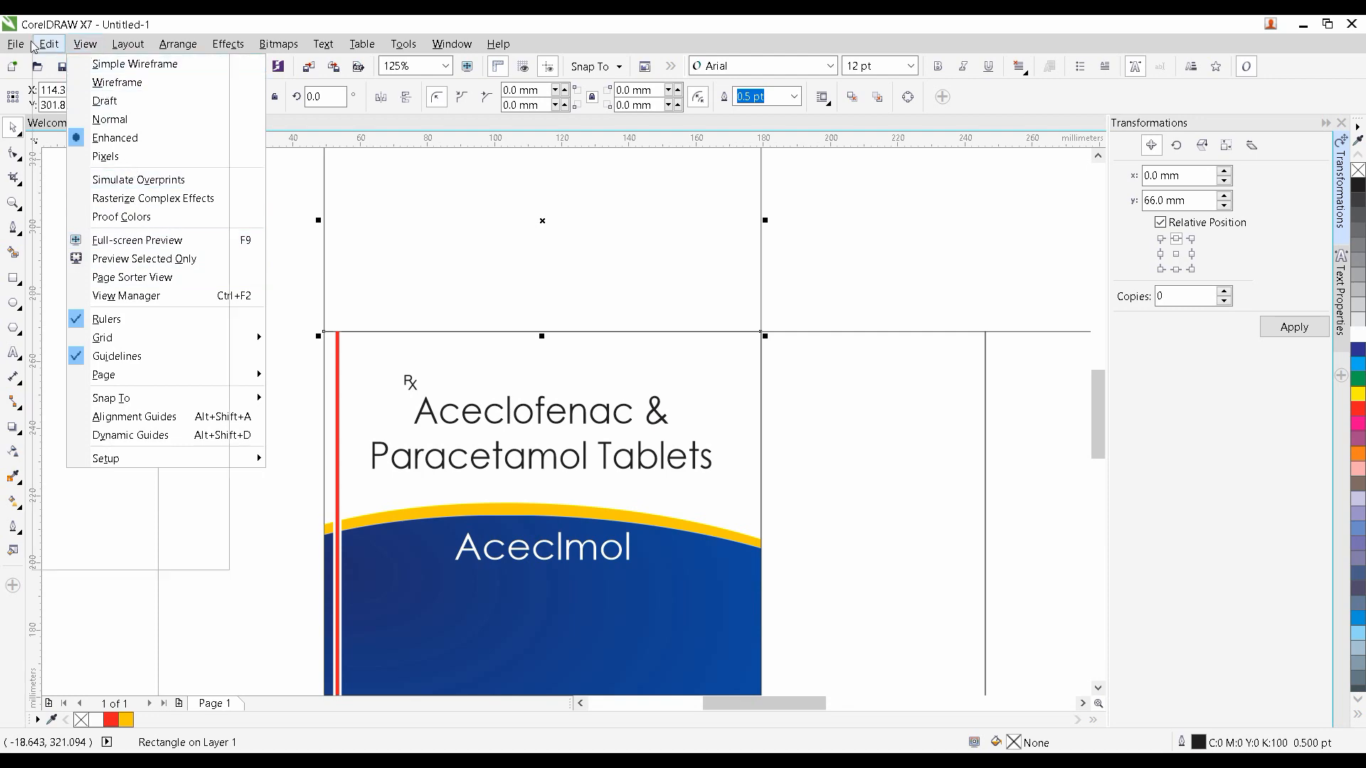
{"action": "mouse_move", "coordinate": [48, 44]}
{"action": "left_click", "coordinate": [89, 295]}
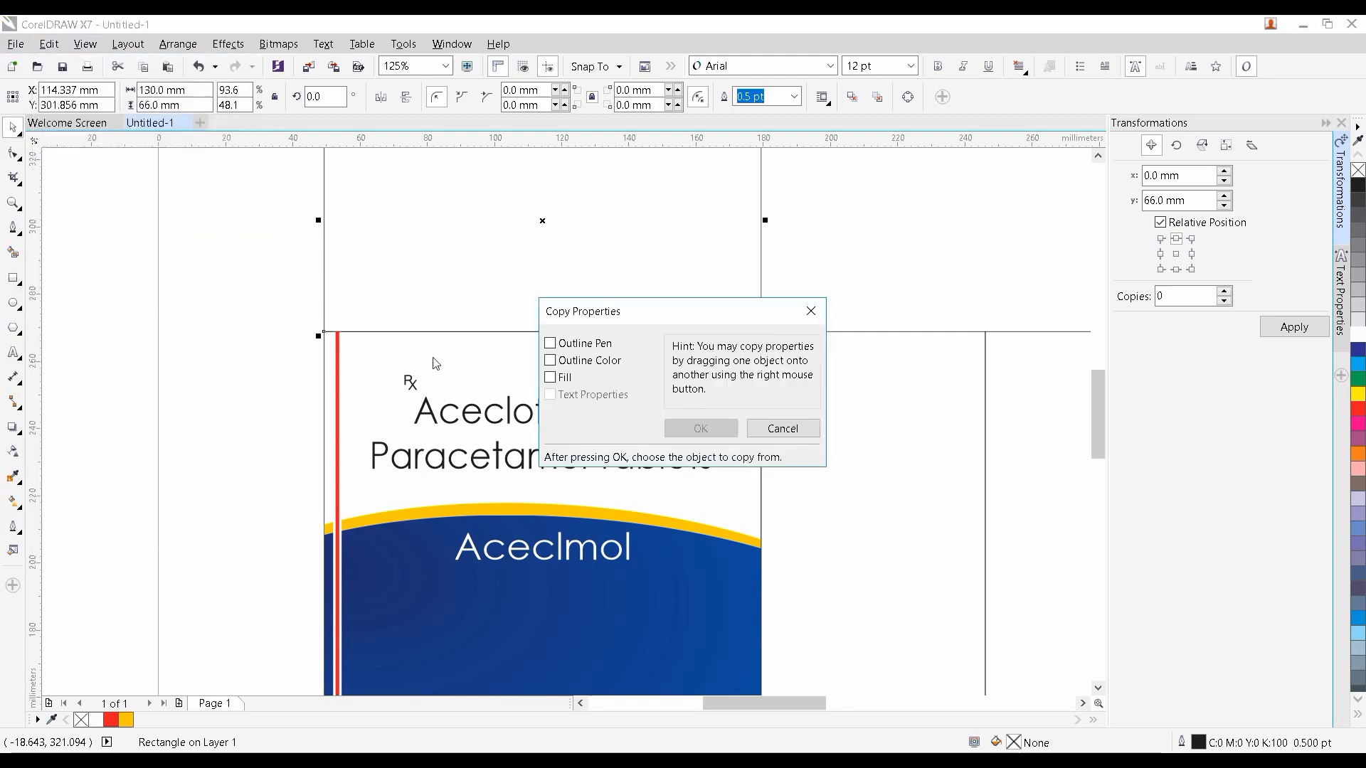
{"action": "left_click", "coordinate": [551, 379]}
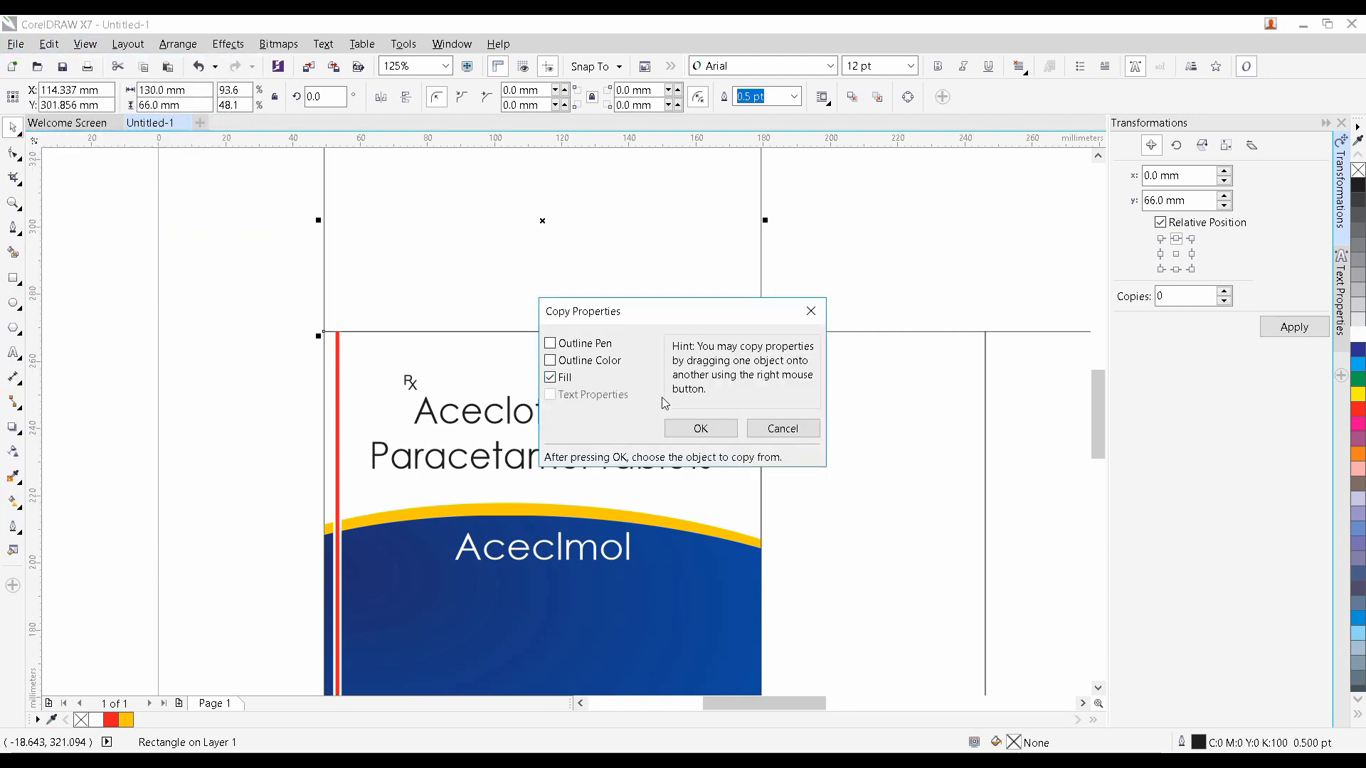
{"action": "left_click", "coordinate": [700, 429]}
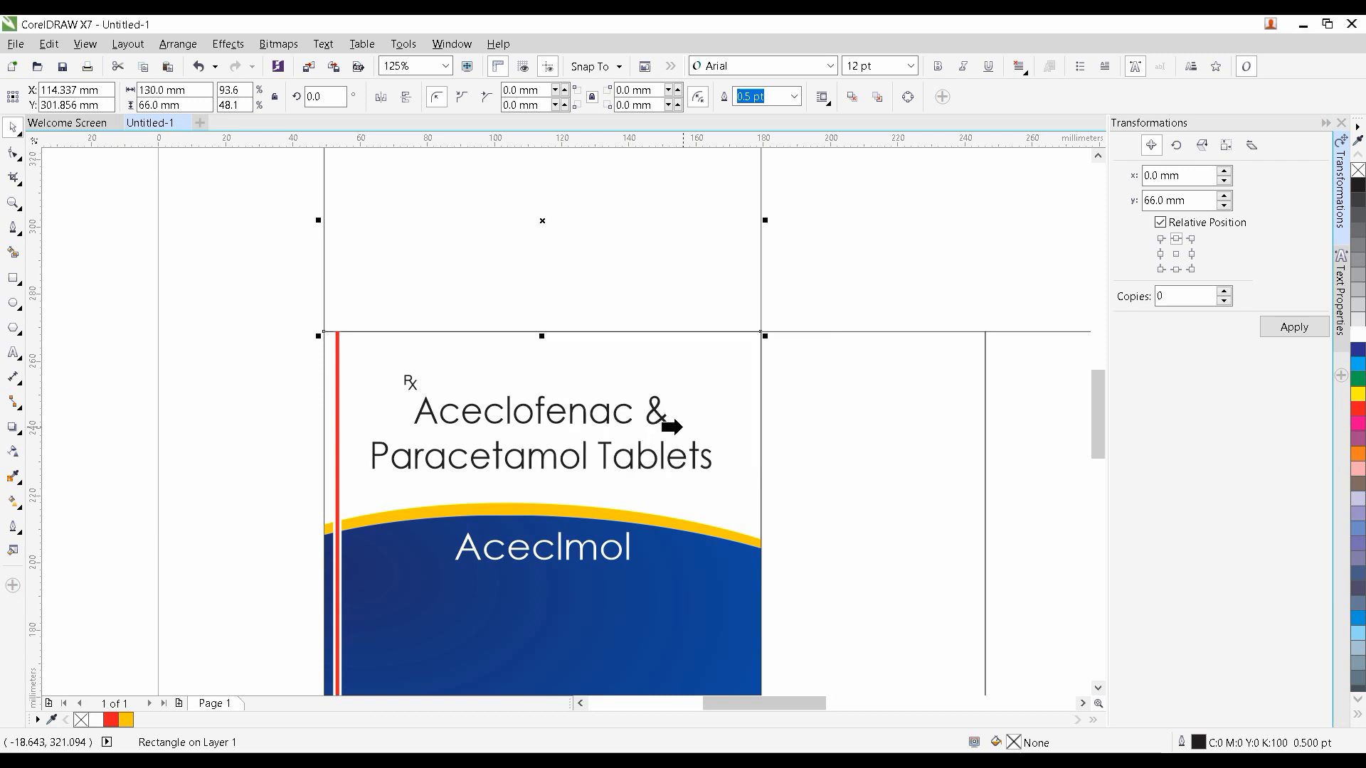
{"action": "left_click", "coordinate": [407, 555]}
{"action": "mouse_move", "coordinate": [254, 386]}
{"action": "left_mouse_down"}
{"action": "mouse_move", "coordinate": [243, 468]}
{"action": "mouse_move", "coordinate": [256, 406]}
{"action": "left_mouse_up"}
{"action": "left_click", "coordinate": [256, 406]}
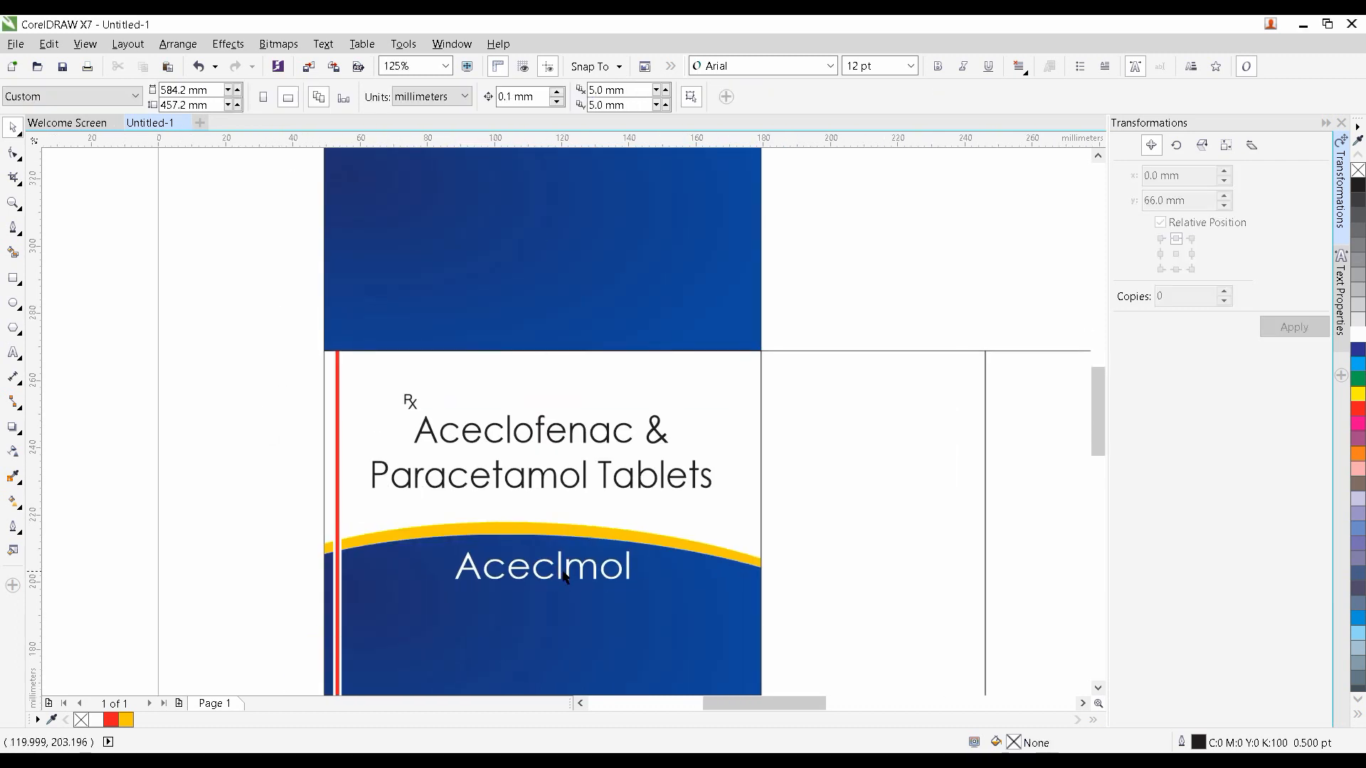
Place a copy of the "Aceclmol" text, rotated 180 degrees, in the centre of the blue top flap
{"action": "left_click", "coordinate": [561, 573]}
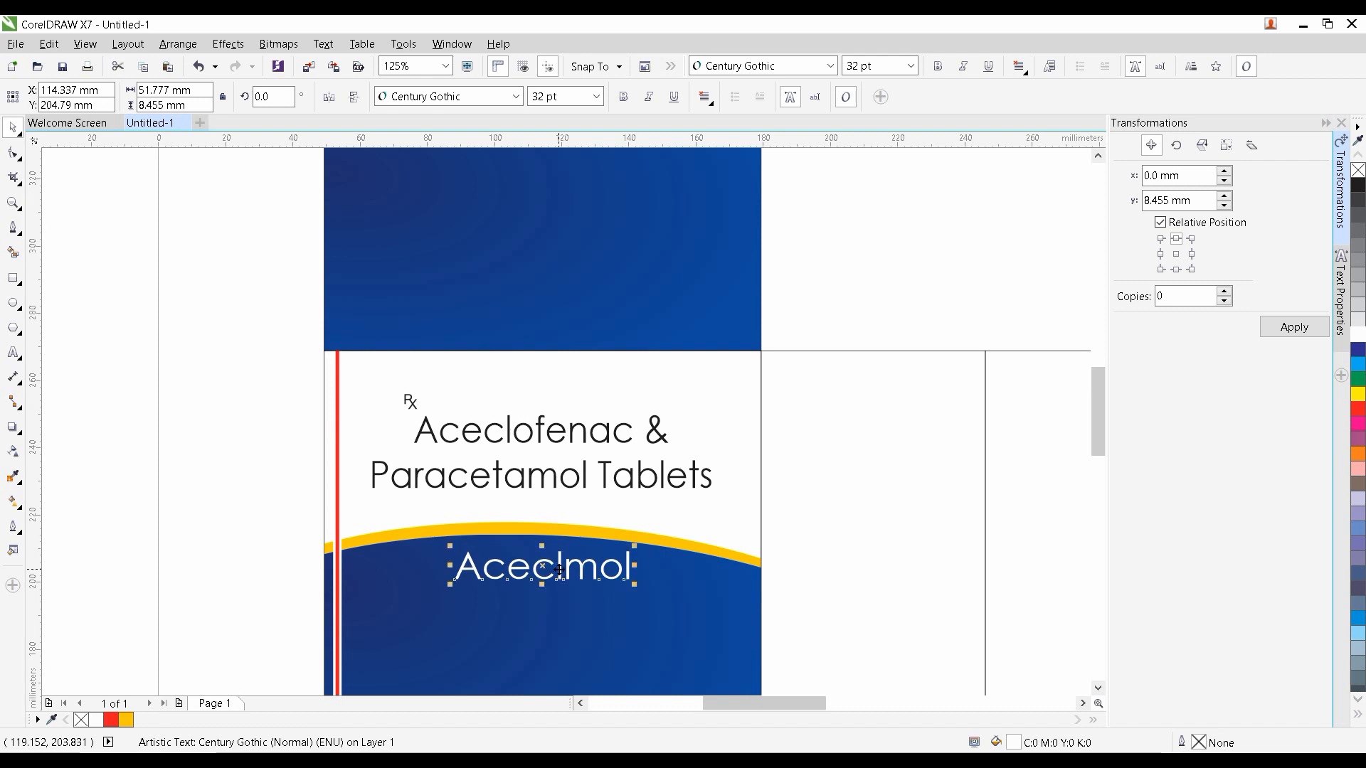
{"action": "left_click", "coordinate": [354, 97]}
{"action": "left_click", "coordinate": [328, 97]}
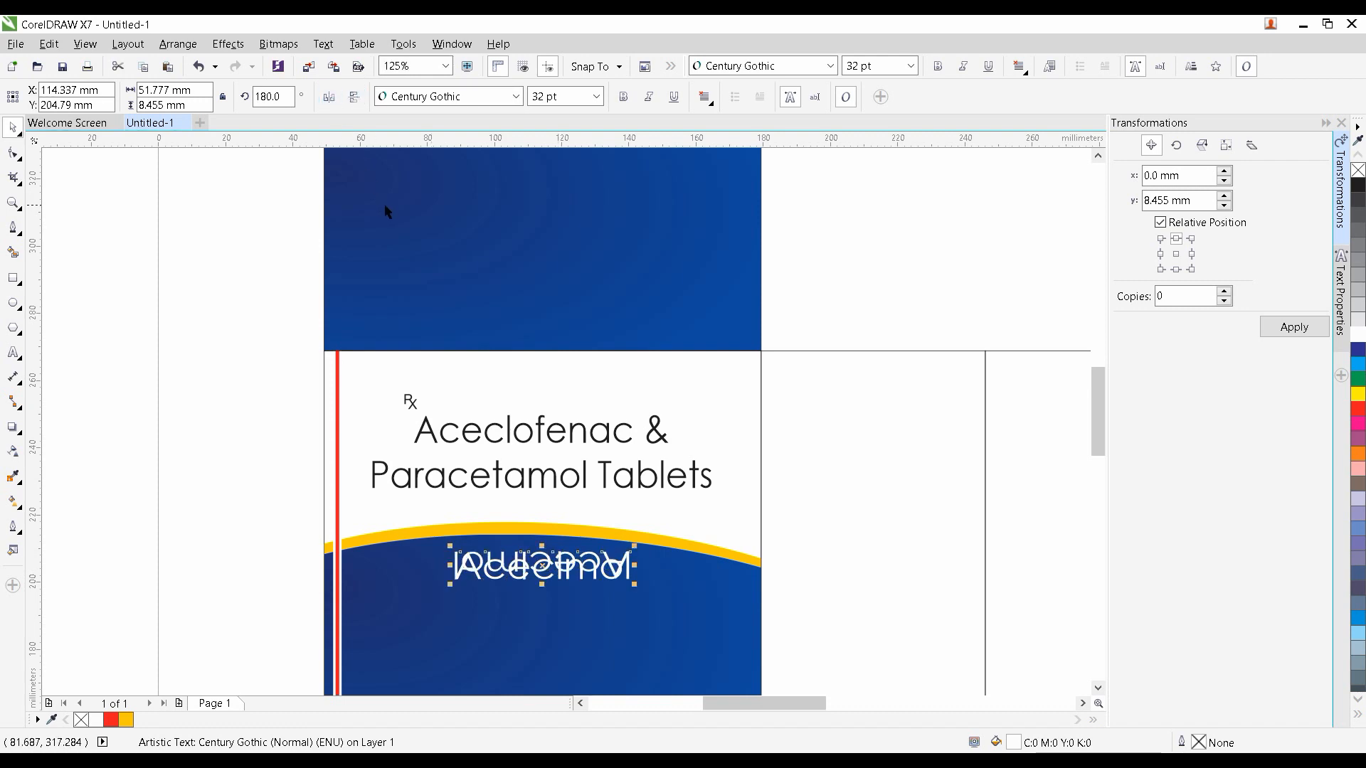
{"action": "left_click", "coordinate": [385, 206], "text": "shift"}
{"action": "key", "text": "c"}
{"action": "left_click", "coordinate": [219, 306]}
Add the artistic text "20 x 10 Tablets" beside the upper part of the front panel
{"action": "left_click_drag", "start_coordinate": [600, 421], "coordinate": [451, 296]}
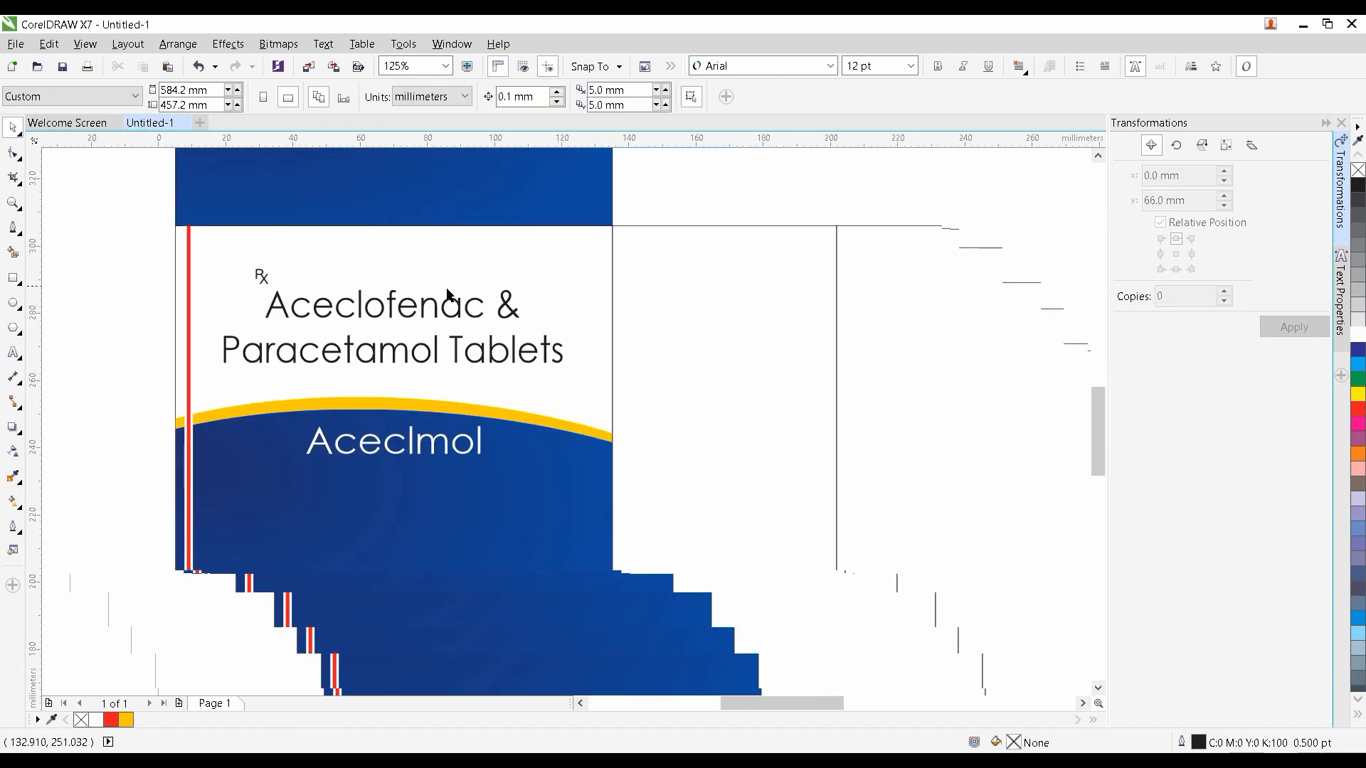
{"action": "scroll", "coordinate": [643, 359], "scroll_direction": "down", "scroll_amount": 5}
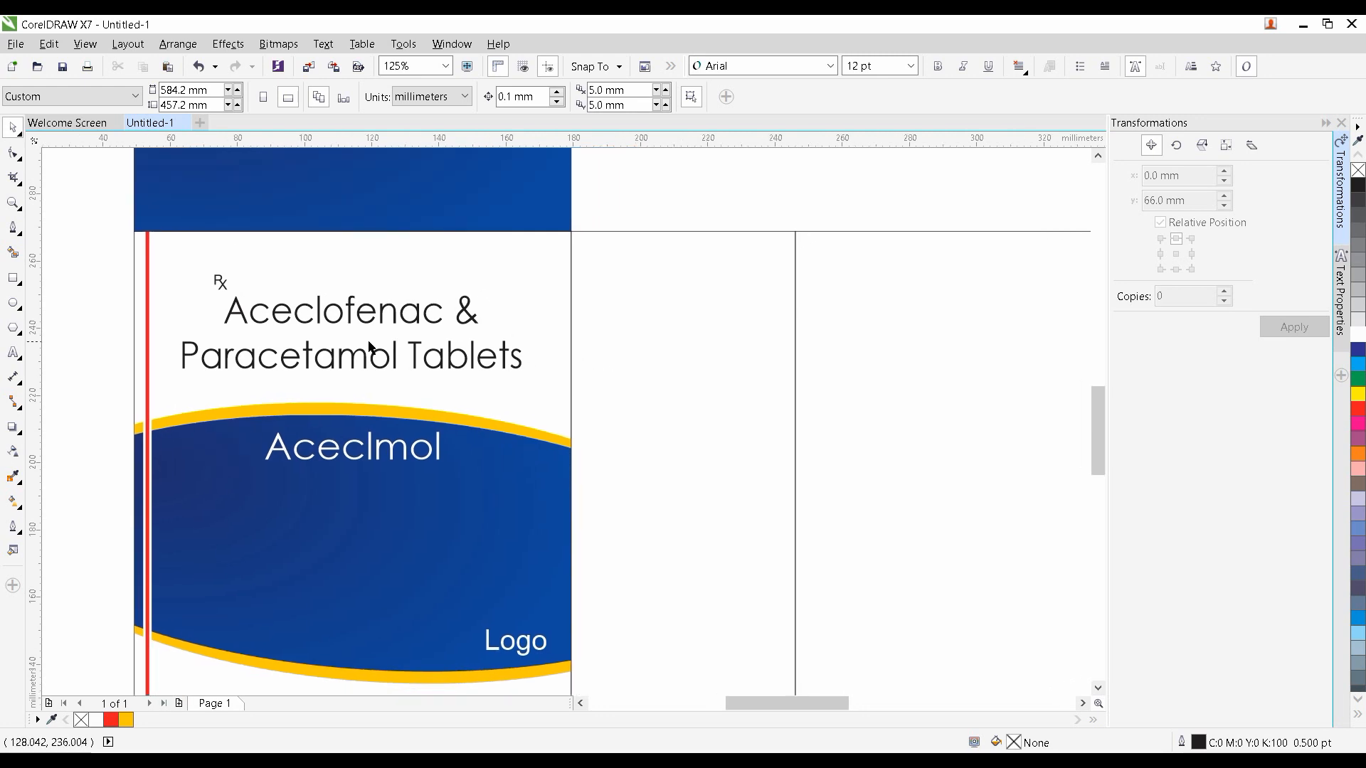
{"action": "left_click", "coordinate": [13, 353]}
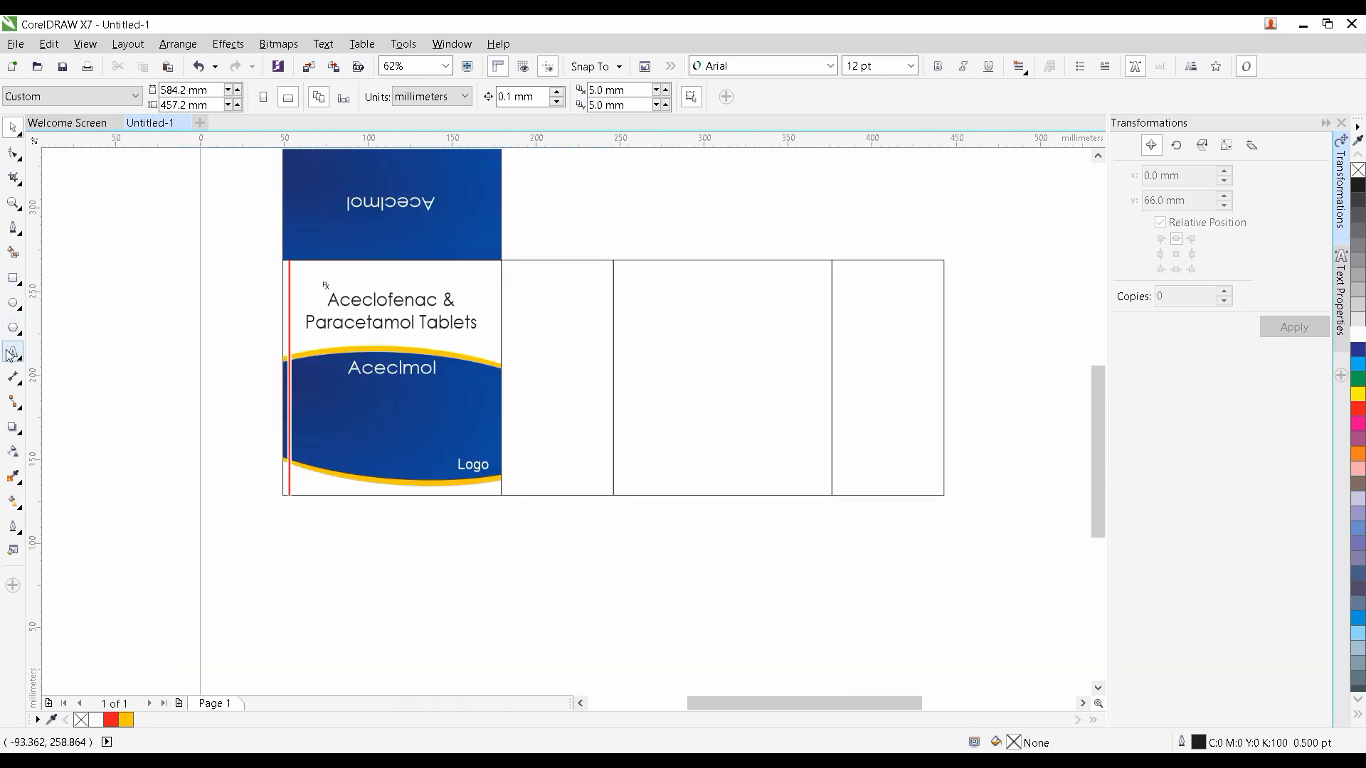
{"action": "scroll", "coordinate": [203, 283], "scroll_direction": "up", "scroll_amount": 5}
{"action": "left_click", "coordinate": [202, 278]}
{"action": "type", "text": "2"}
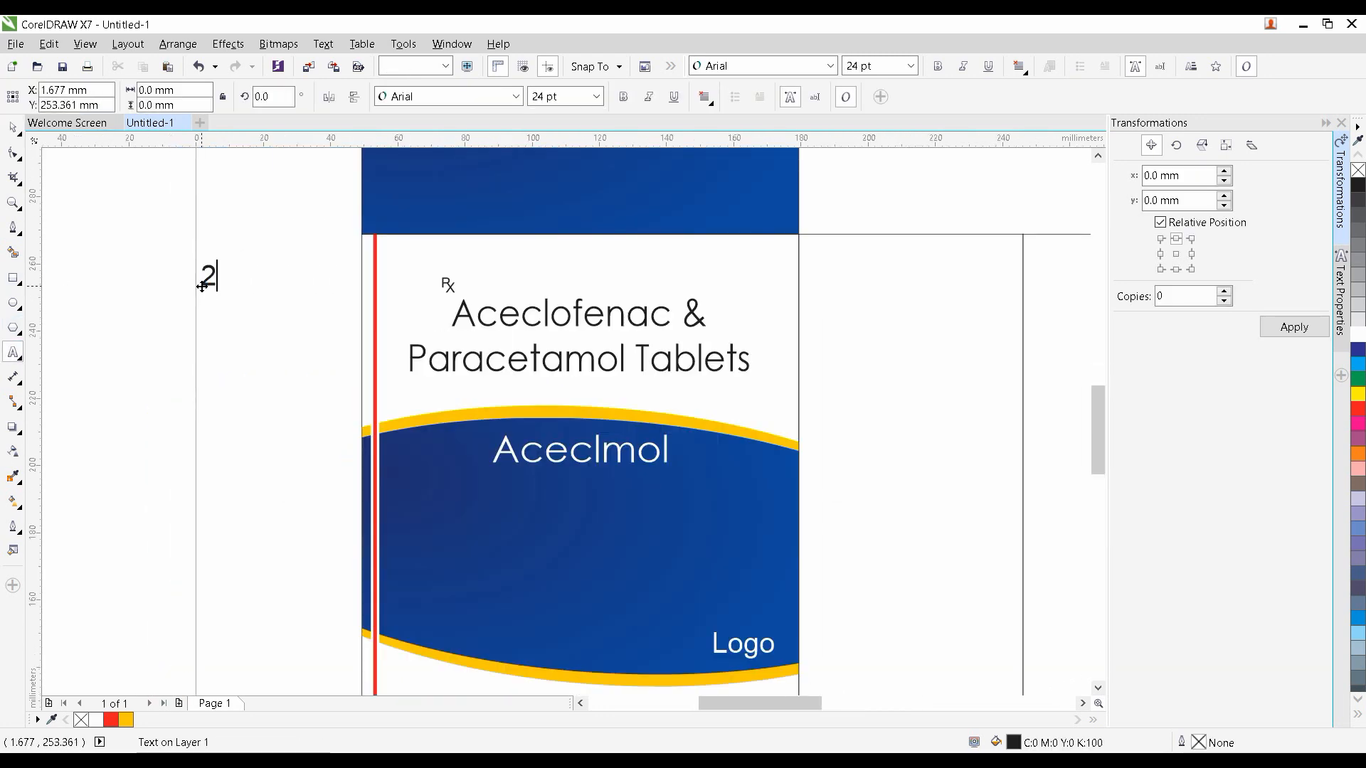
{"action": "type", "text": "0 x 10 T"}
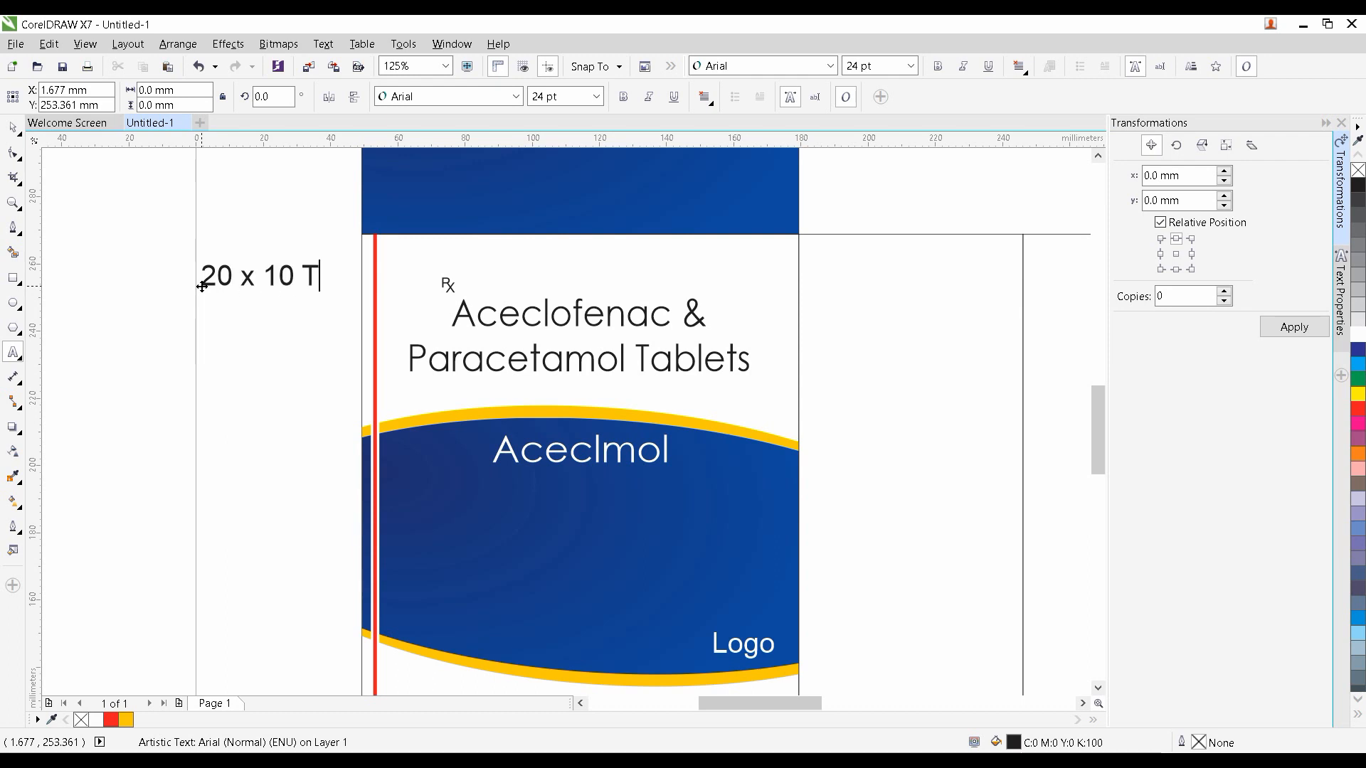
{"action": "type", "text": "ablets"}
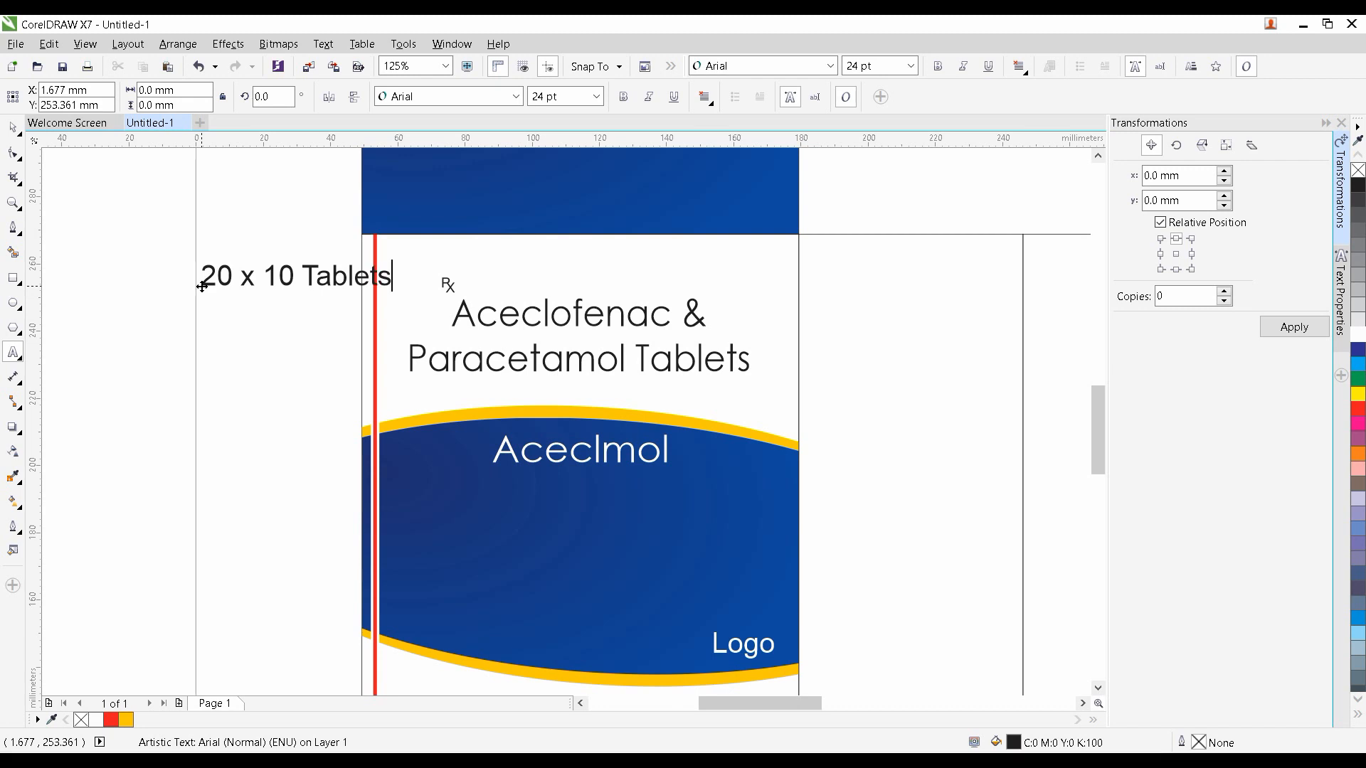
Shrink the "20 x 10 Tablets" text to 13.553 pt and place it in the front panel's upper-right corner
{"action": "left_click", "coordinate": [20, 132]}
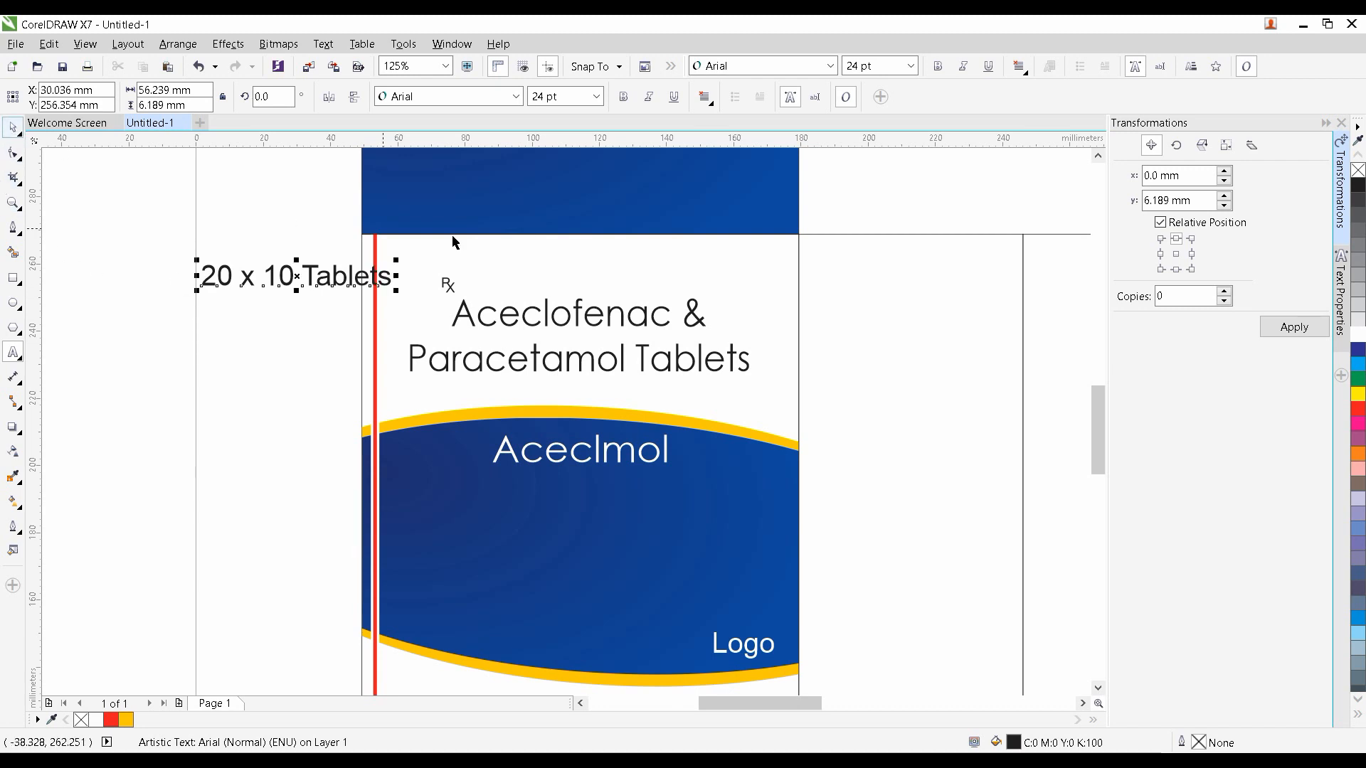
{"action": "left_click_drag", "start_coordinate": [397, 261], "coordinate": [518, 281]}
{"action": "scroll", "coordinate": [517, 282], "scroll_direction": "down", "scroll_amount": 1}
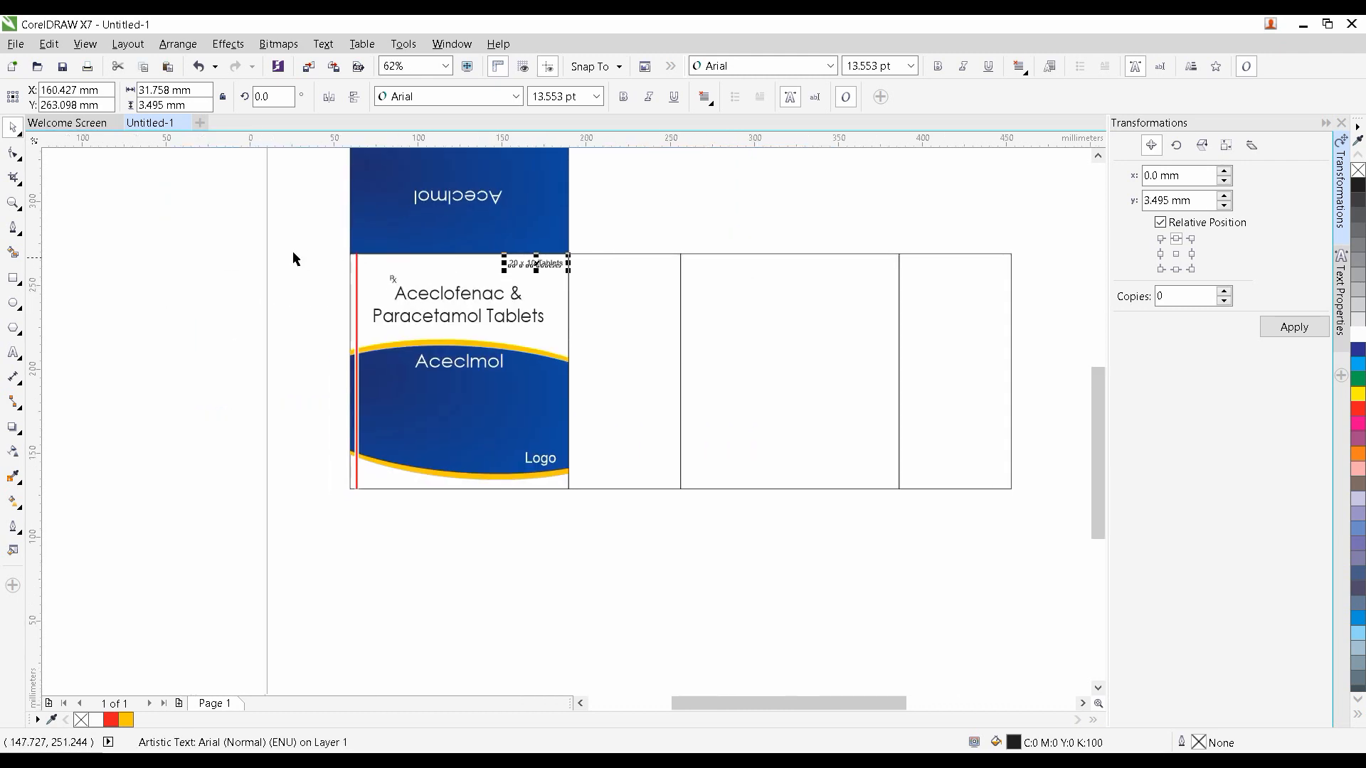
Group the complete front panel artwork and centre a copy of the group on the matching back panel
{"action": "left_click_drag", "start_coordinate": [299, 248], "coordinate": [596, 515]}
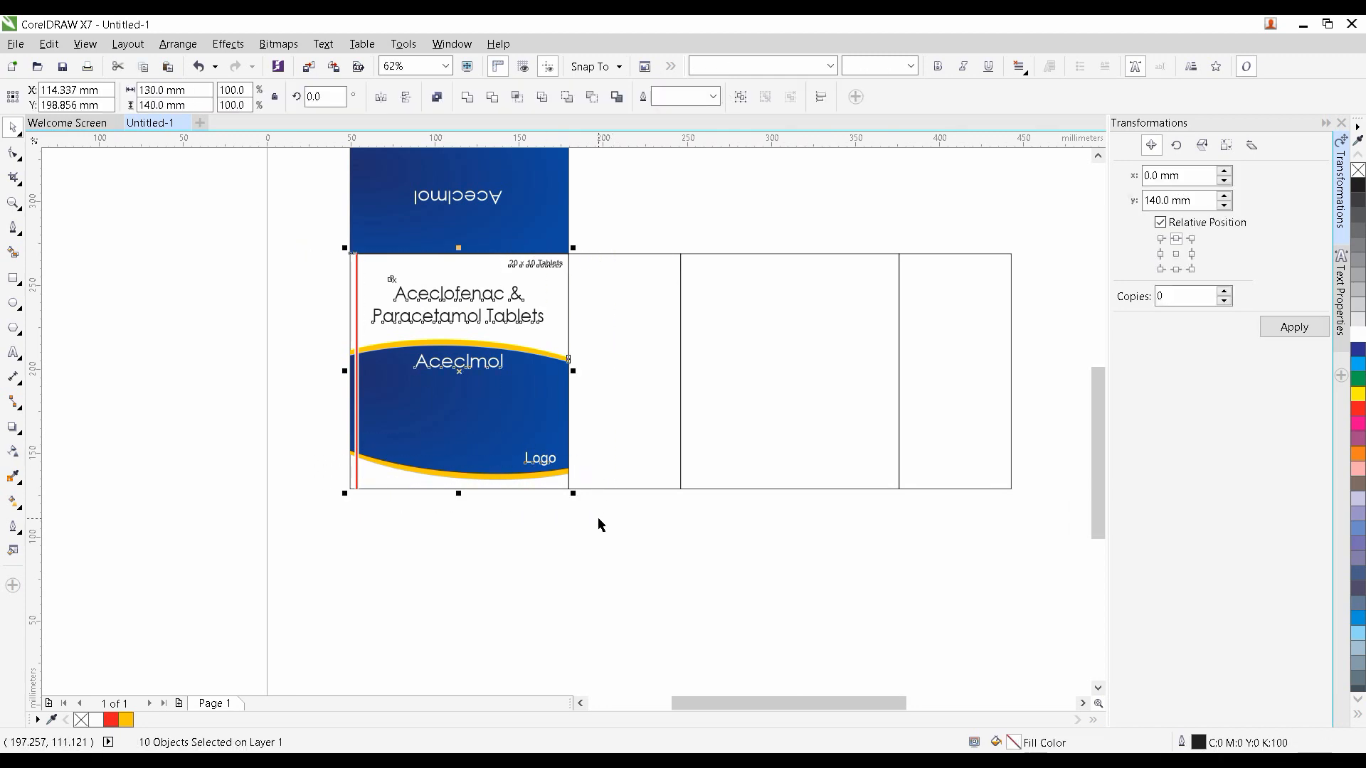
{"action": "key", "text": "ctrl+g"}
{"action": "left_click_drag", "start_coordinate": [524, 446], "coordinate": [461, 442]}
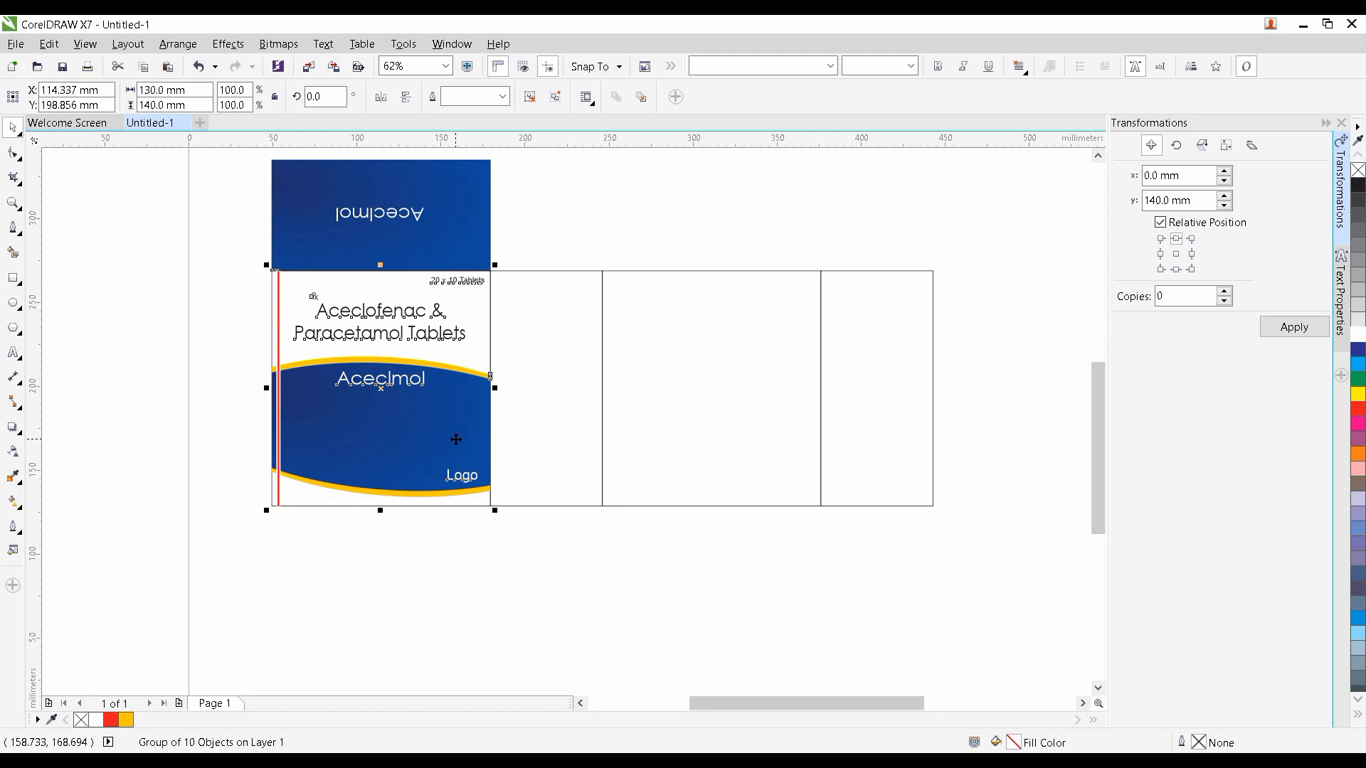
{"action": "left_click", "coordinate": [704, 411], "text": "shift"}
{"action": "key", "text": "c"}
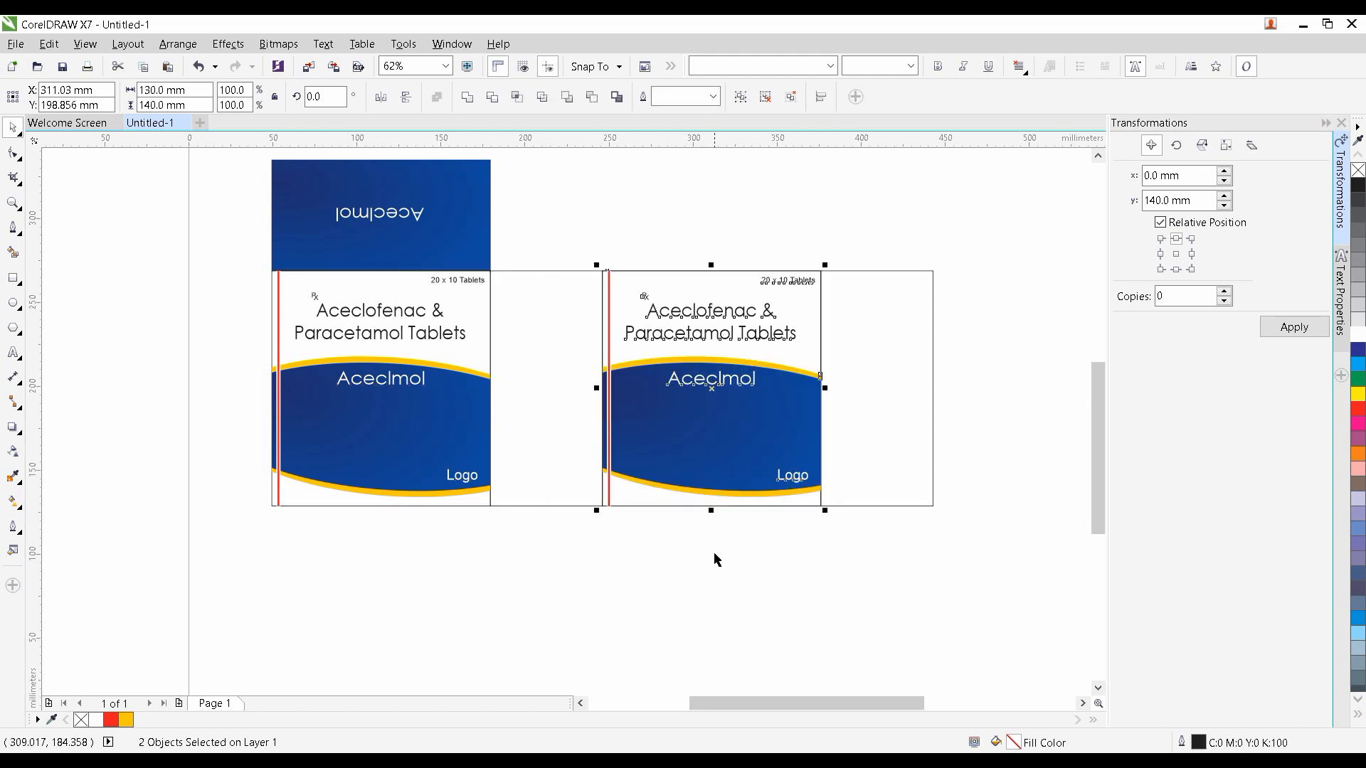
{"action": "left_click", "coordinate": [715, 566]}
{"action": "left_click", "coordinate": [706, 441]}
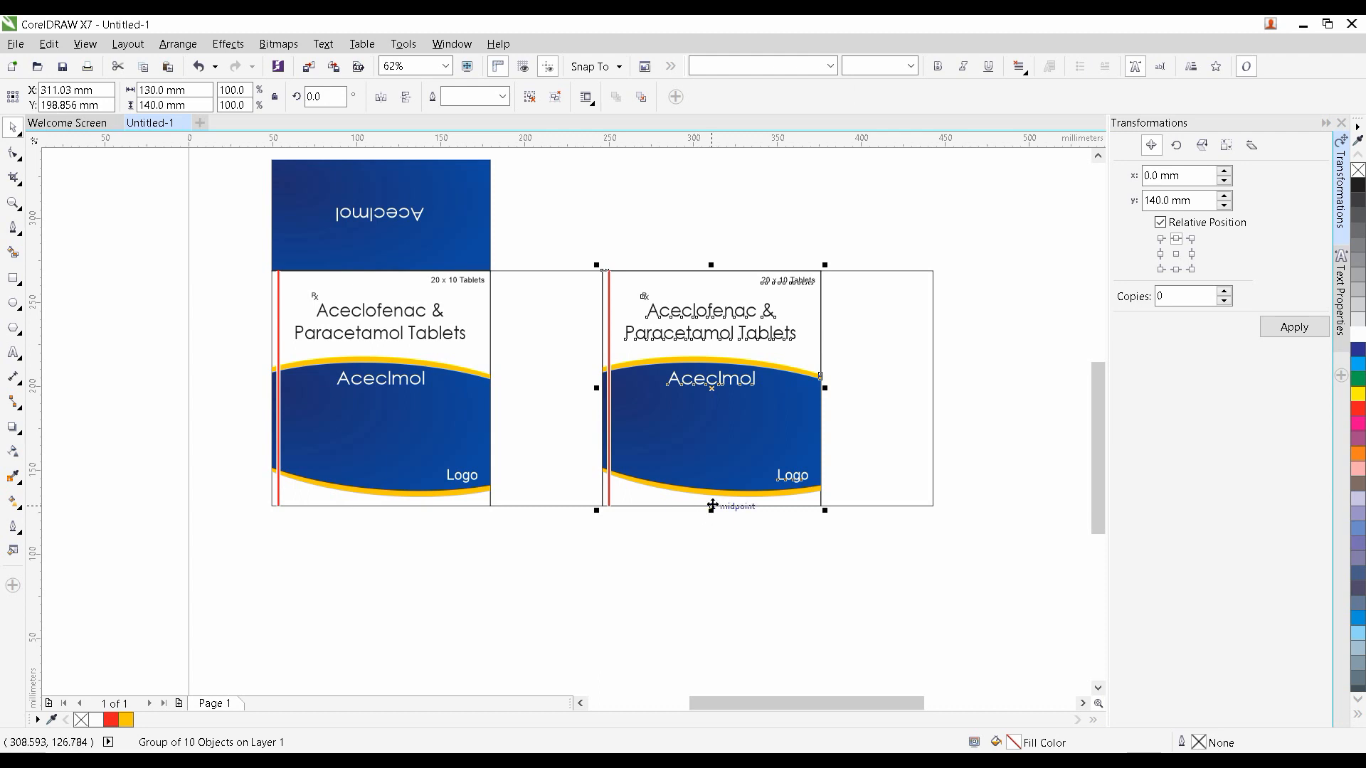
{"action": "scroll", "coordinate": [723, 483], "scroll_direction": "up", "scroll_amount": 1}
{"action": "left_click_drag", "start_coordinate": [644, 447], "coordinate": [667, 498]}
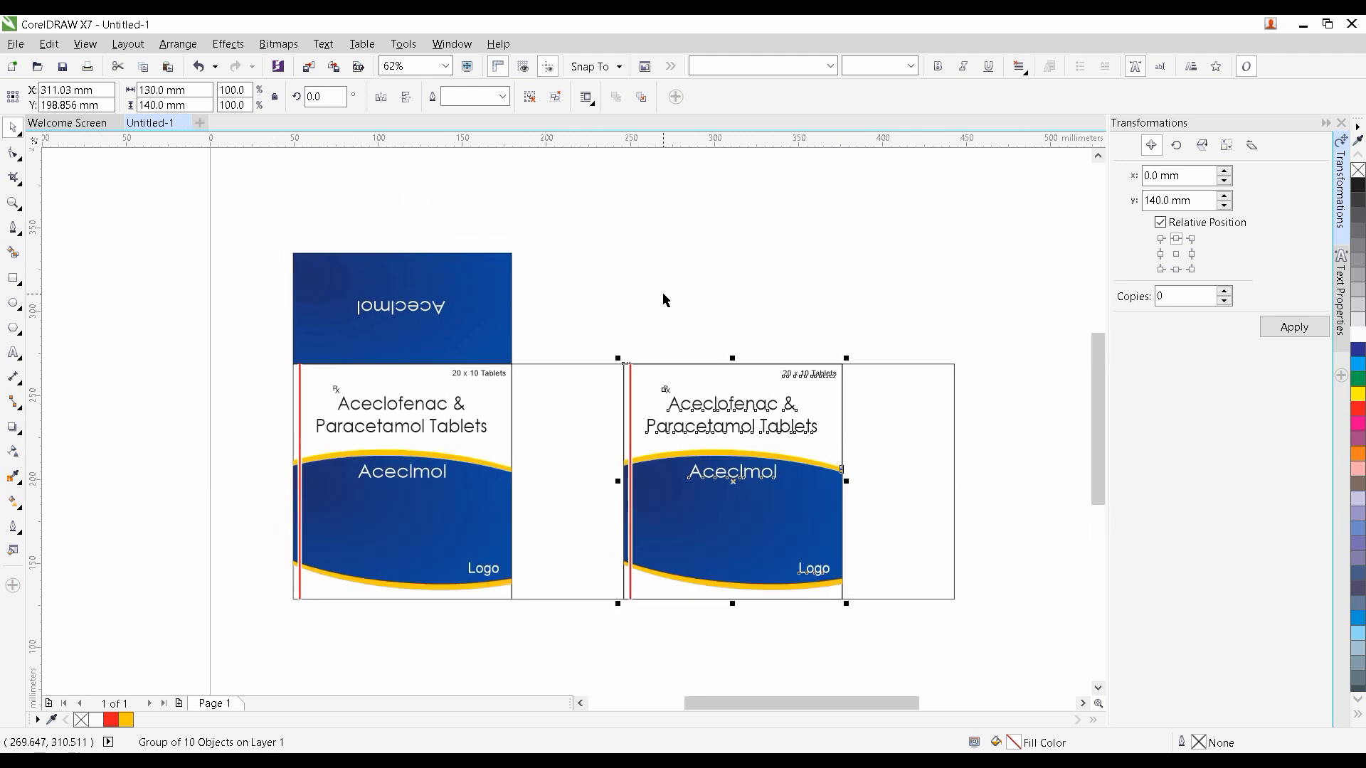
{"action": "left_click", "coordinate": [664, 298]}
{"action": "left_click_drag", "start_coordinate": [600, 406], "coordinate": [488, 358]}
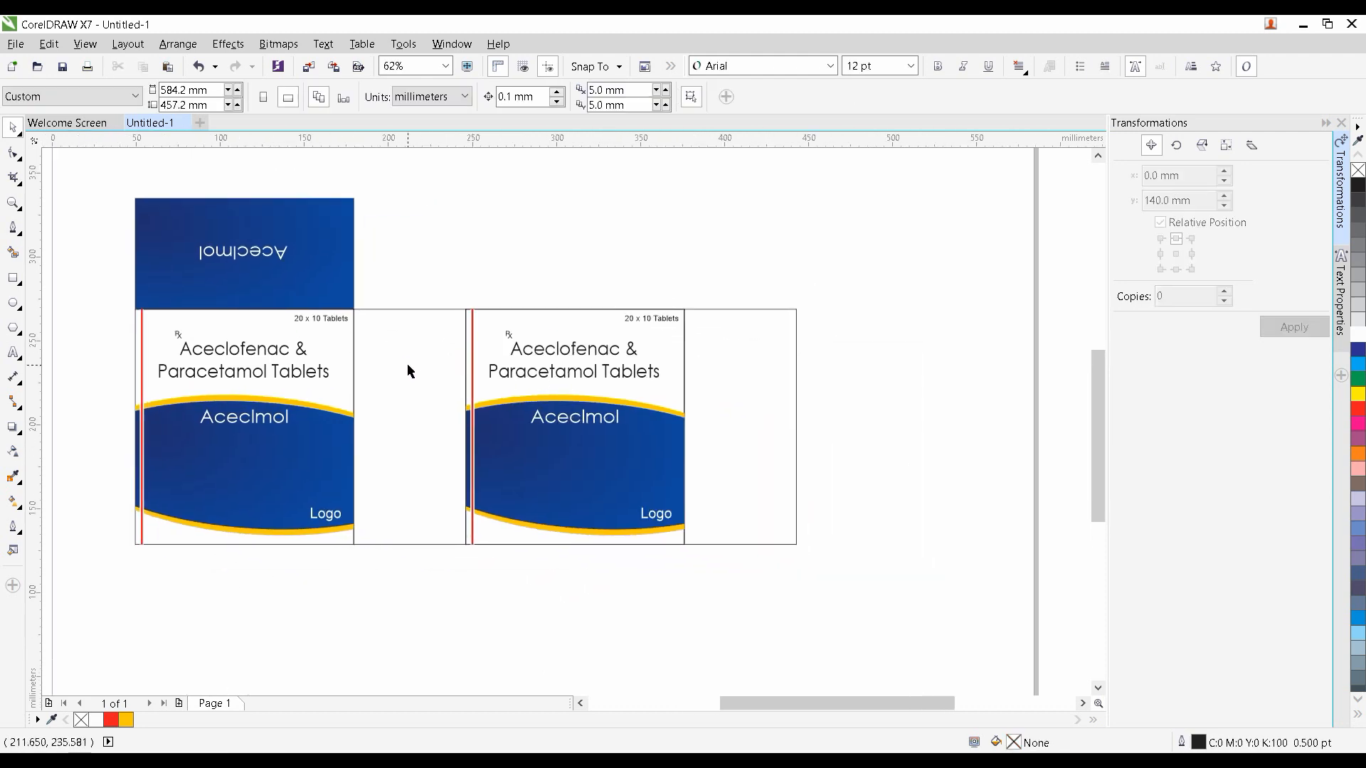
Place a copy of the front panel's "Aceclmol" text near the top of the adjacent side panel
{"action": "left_click_drag", "start_coordinate": [251, 370], "coordinate": [378, 373]}
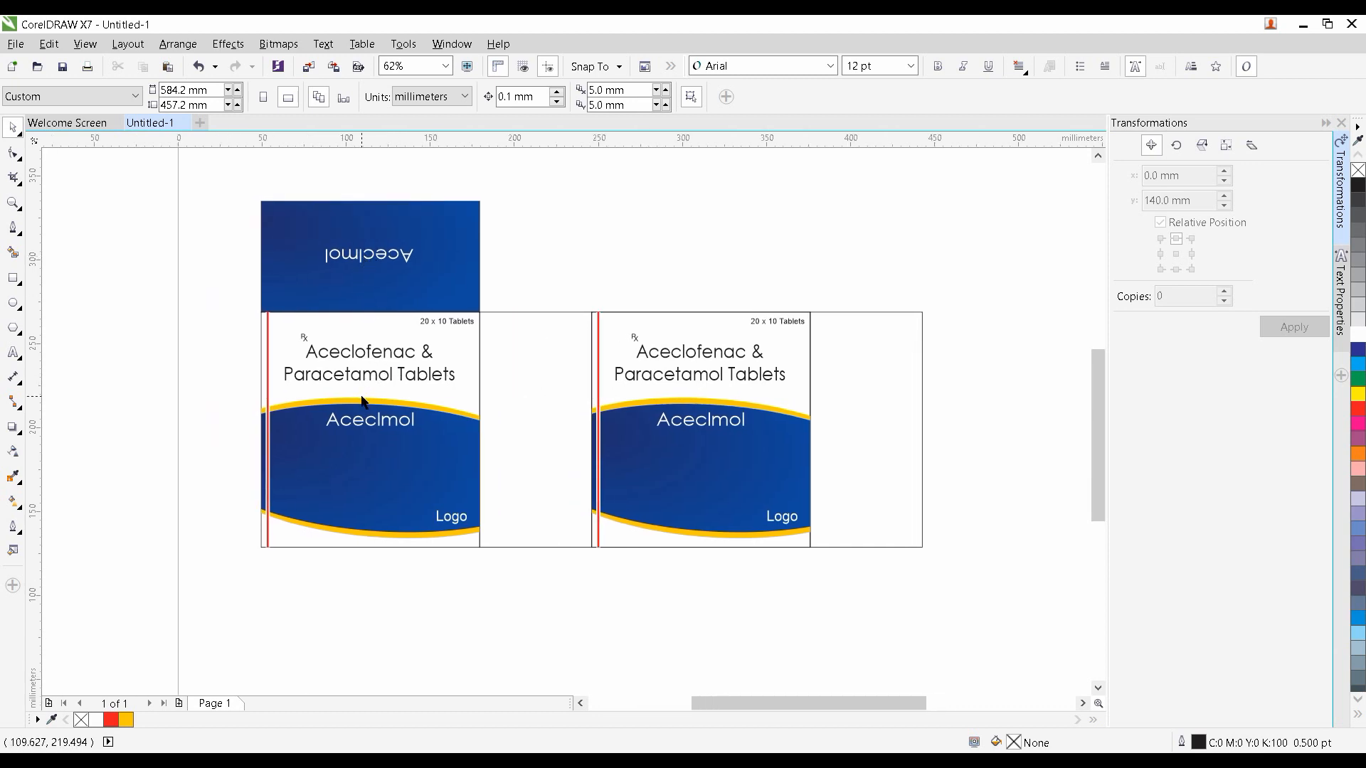
{"action": "left_click", "coordinate": [364, 423], "text": "ctrl"}
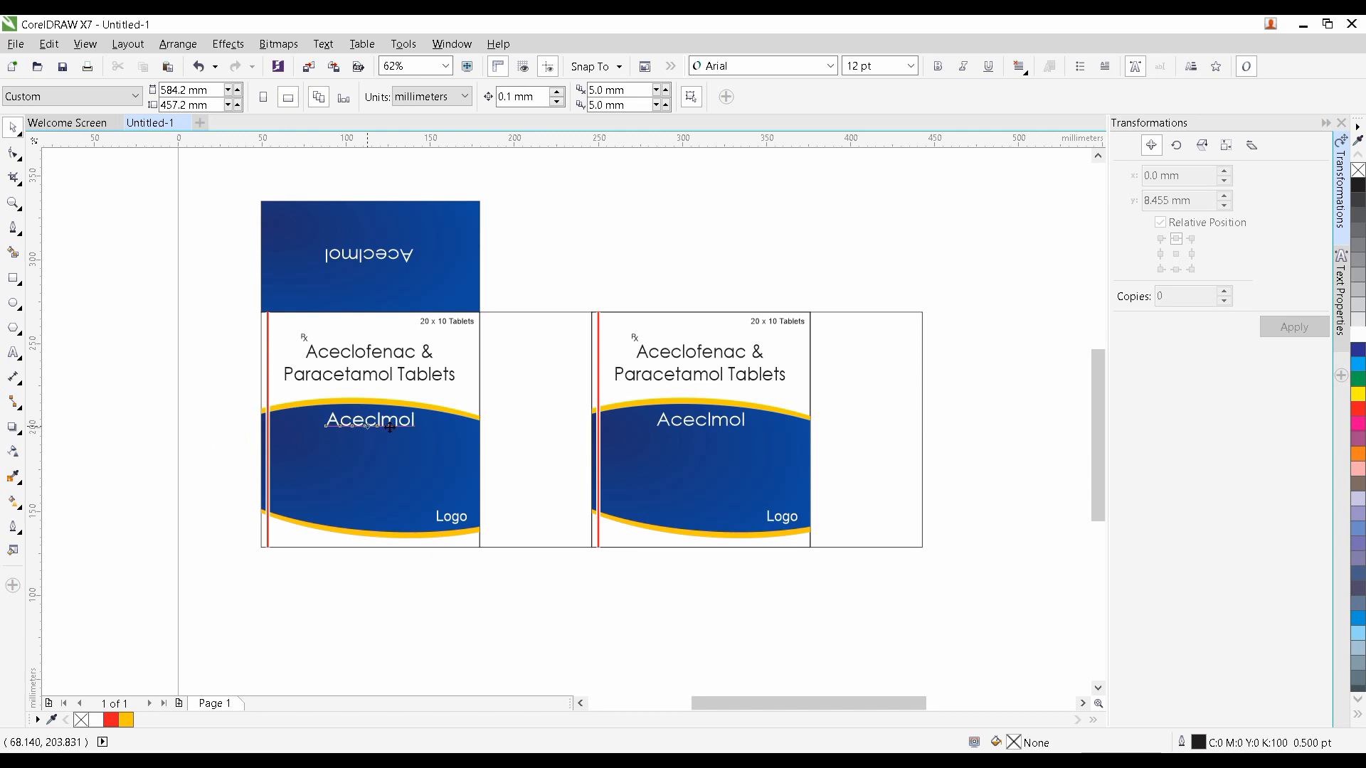
{"action": "left_click", "coordinate": [390, 427]}
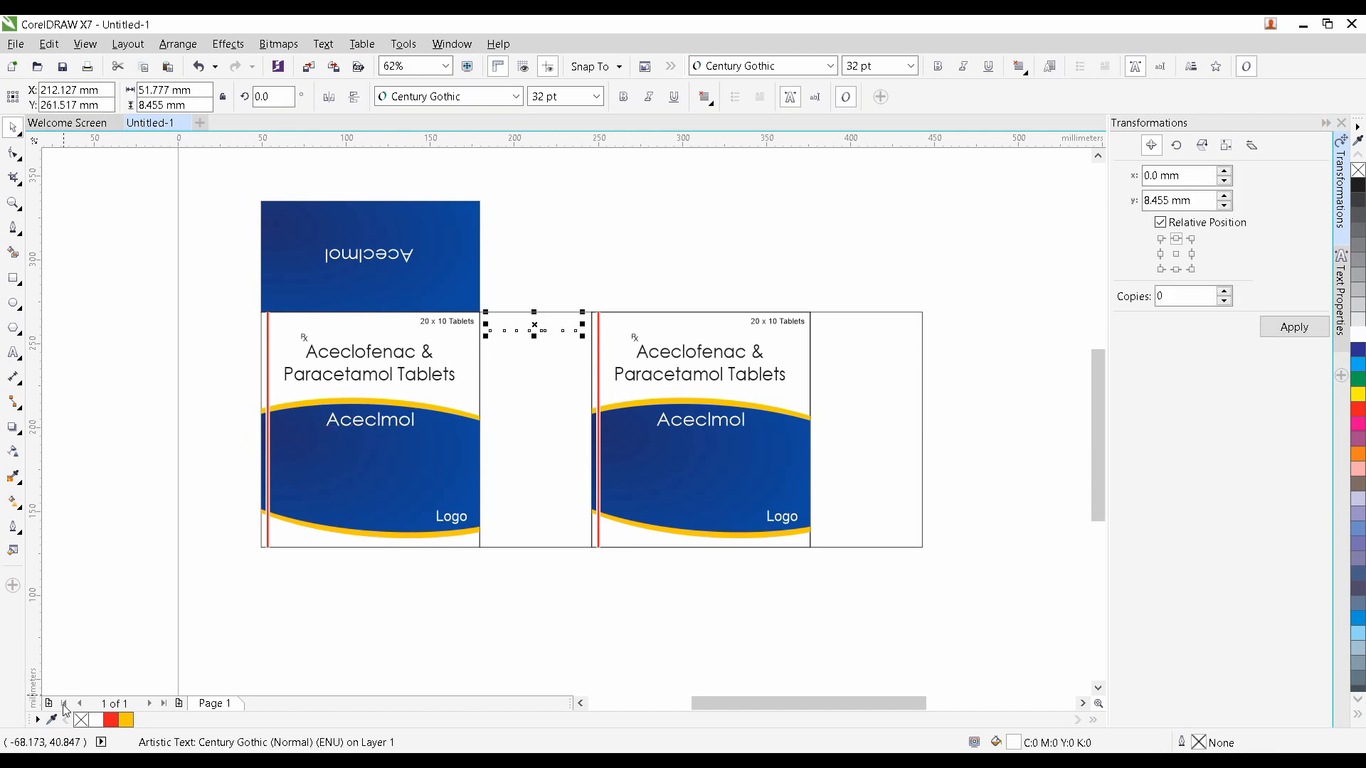
Recolour the side panel's "Aceclmol" text with the dark blue sampled from the front panel
{"action": "left_click", "coordinate": [52, 720]}
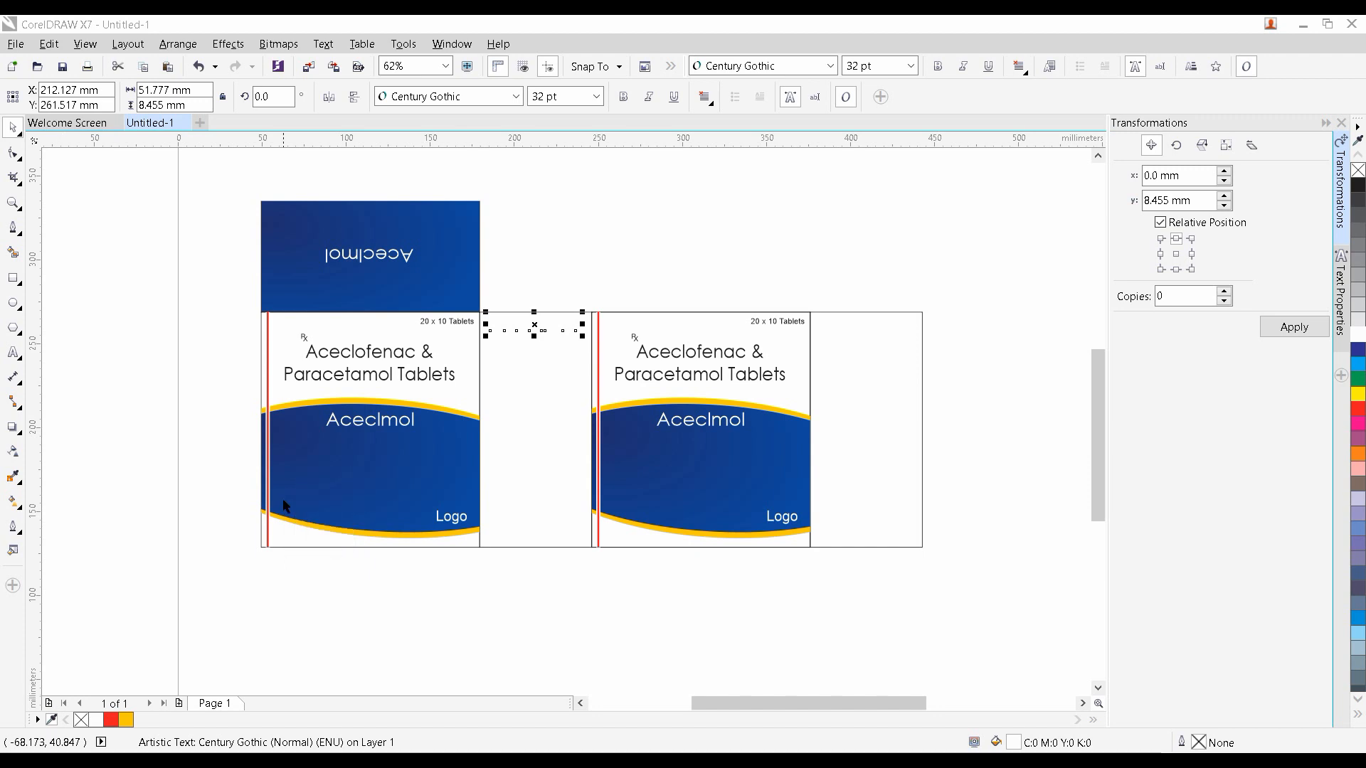
{"action": "left_click", "coordinate": [283, 505]}
{"action": "left_click", "coordinate": [140, 719]}
{"action": "scroll", "coordinate": [559, 319], "scroll_direction": "up", "scroll_amount": 2}
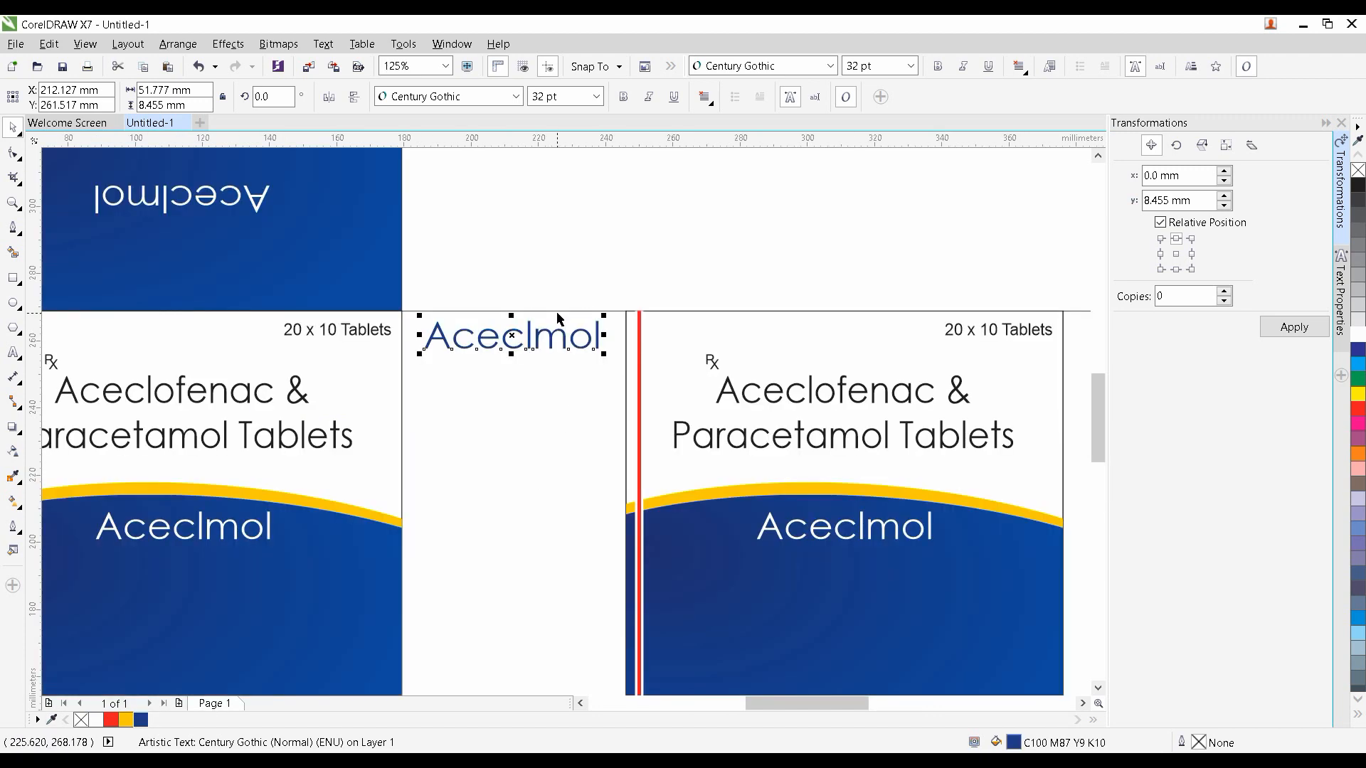
Set the side panel's "Aceclmol" text to 18 pt and centre it horizontally on that panel
{"action": "left_click", "coordinate": [598, 96]}
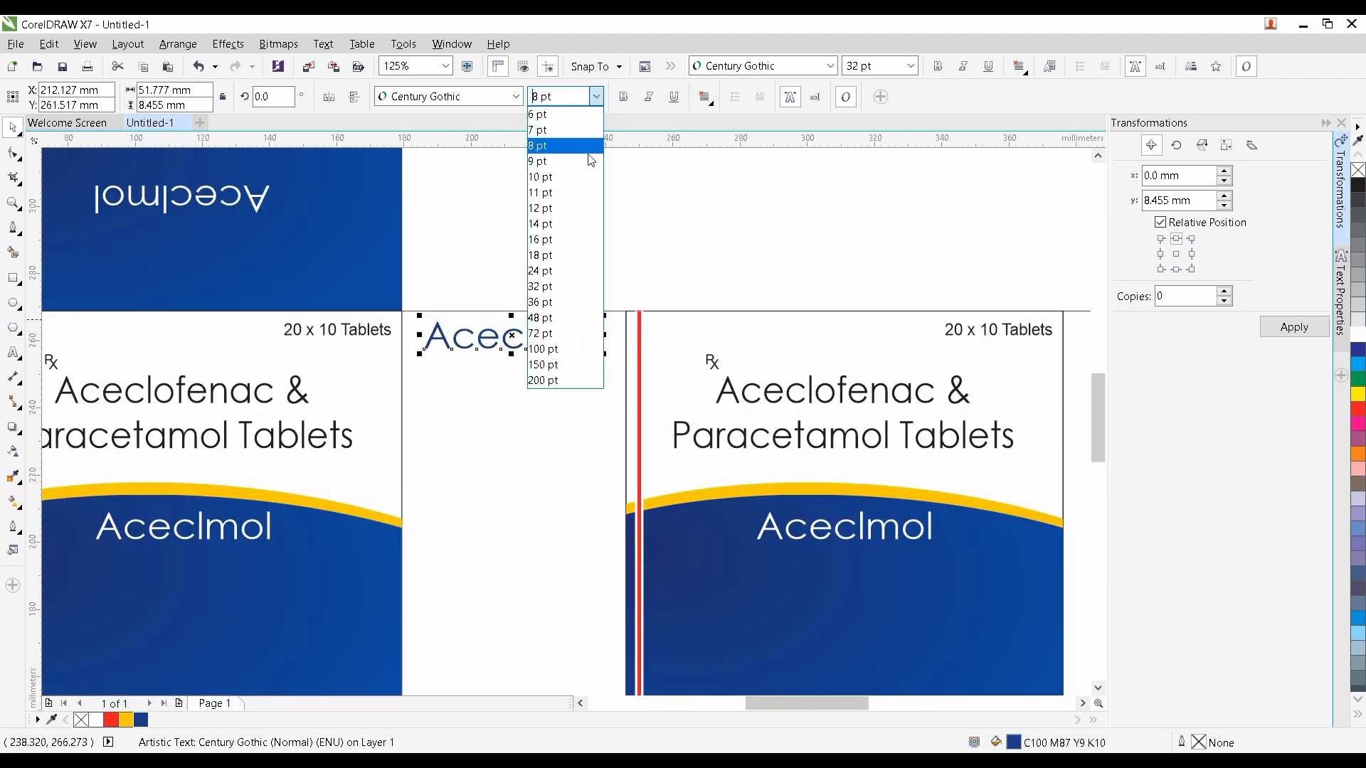
{"action": "left_click", "coordinate": [574, 274]}
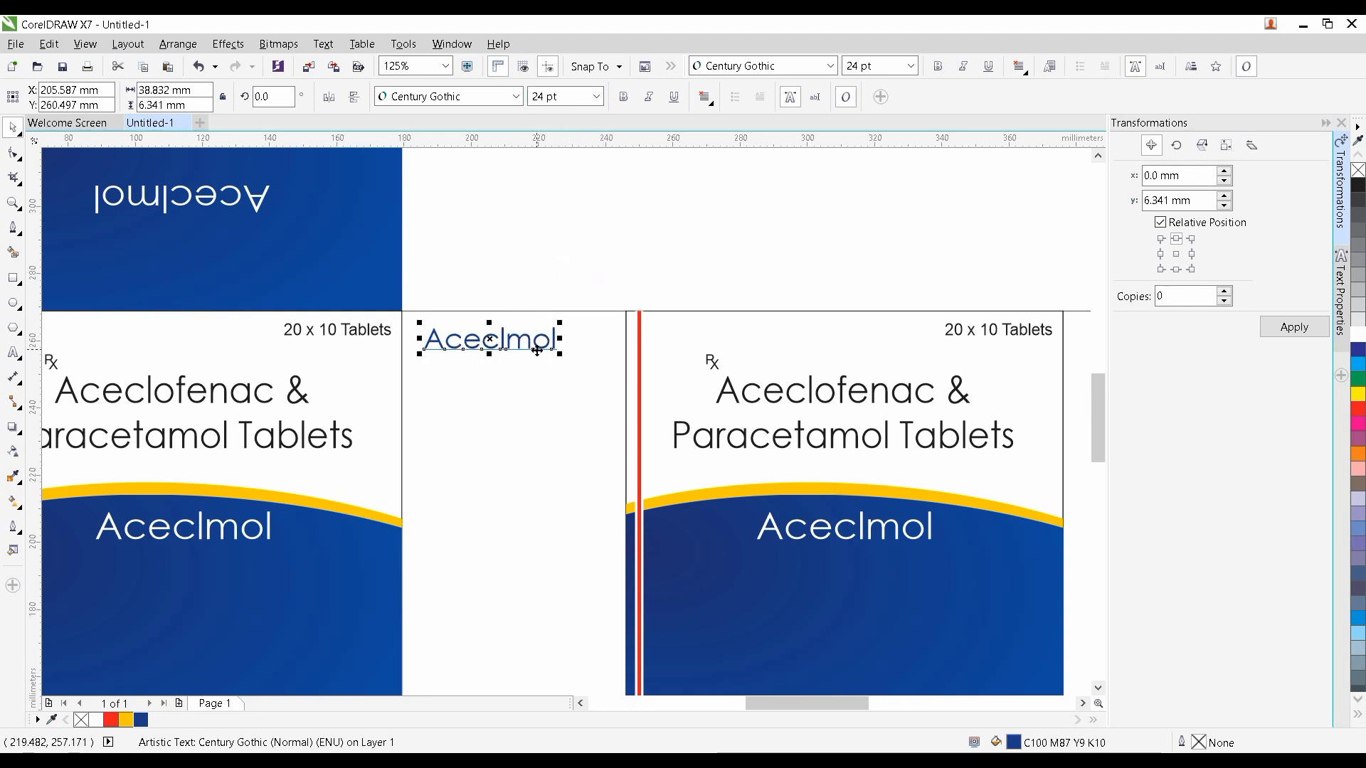
{"action": "left_click", "coordinate": [595, 97]}
{"action": "left_click", "coordinate": [561, 251]}
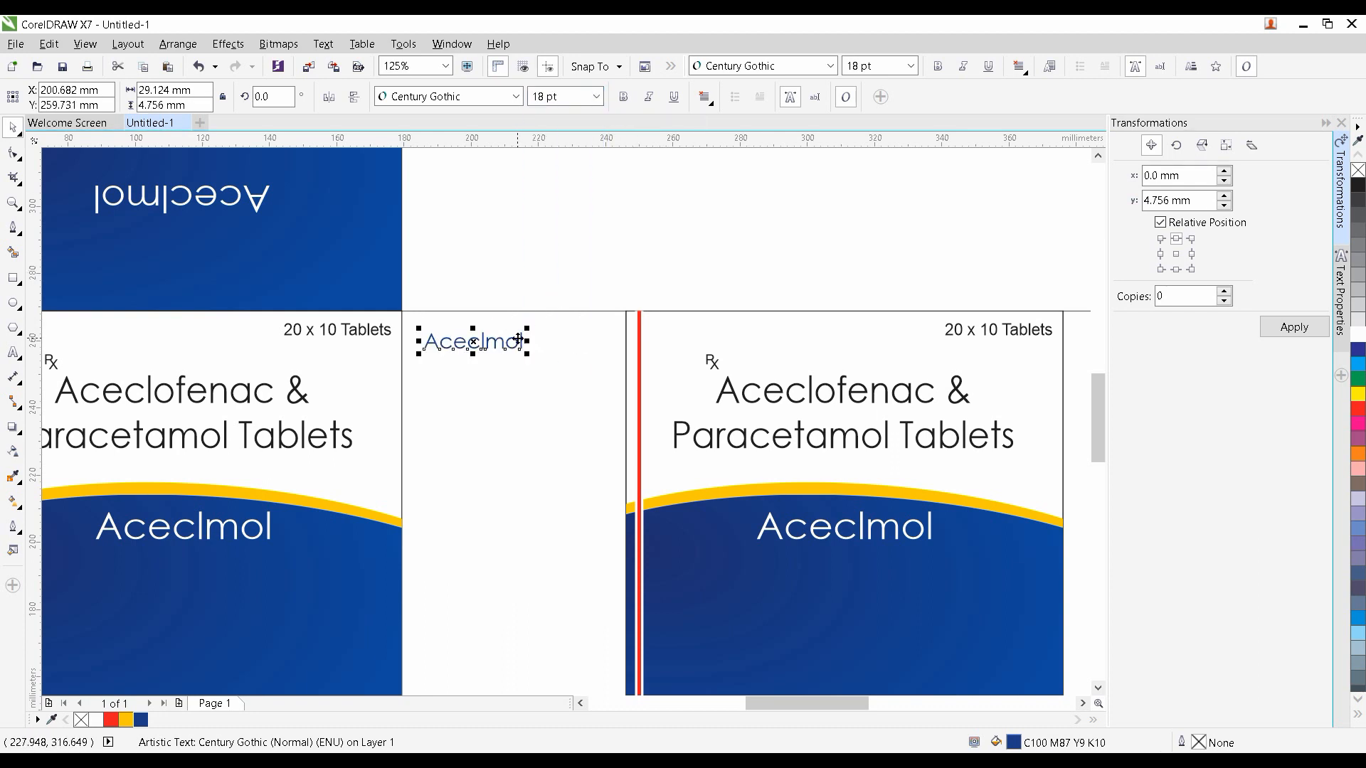
{"action": "left_click", "coordinate": [560, 345], "text": "shift"}
{"action": "key", "text": "c"}
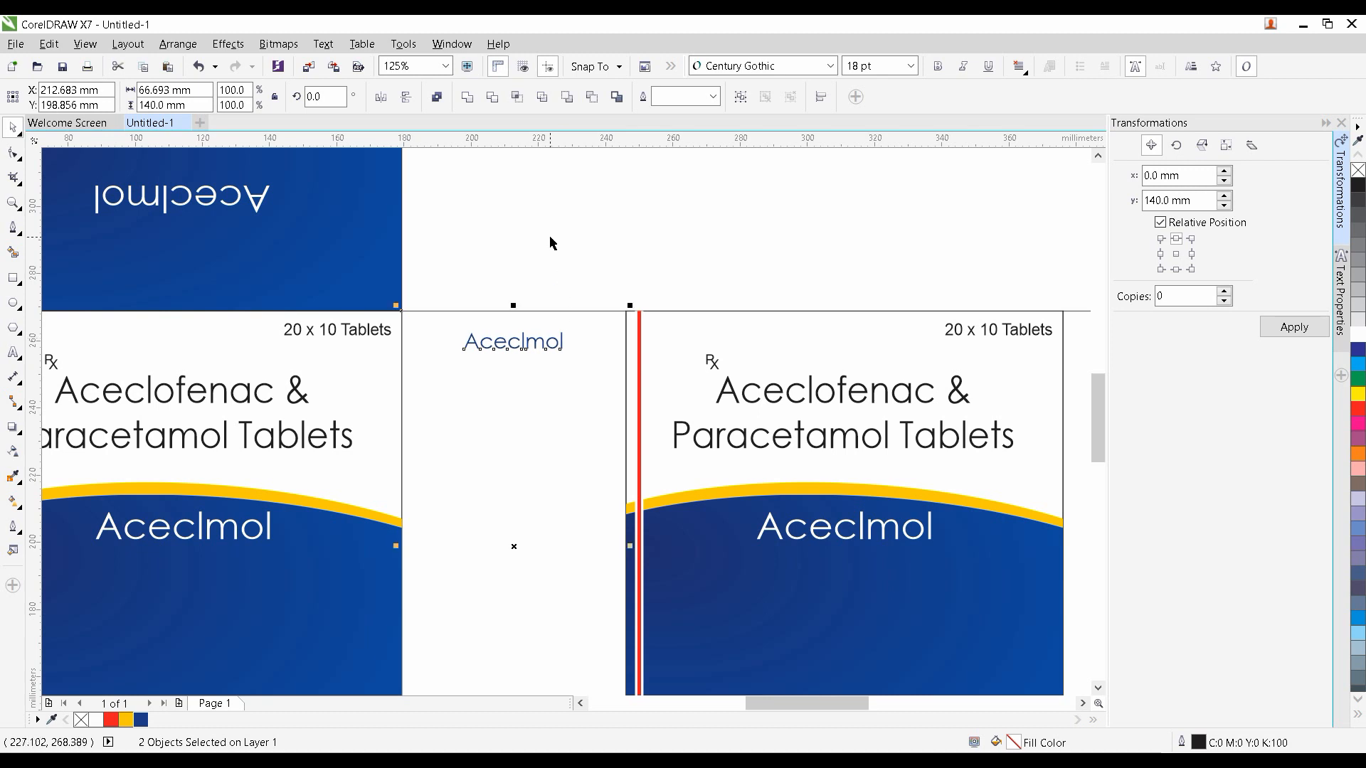
{"action": "left_click", "coordinate": [550, 236]}
Place a copy of the 18 pt "Aceclmol" text centred horizontally on the outer side panel, at the same height
{"action": "left_click", "coordinate": [527, 345]}
{"action": "scroll", "coordinate": [527, 345], "scroll_direction": "down", "scroll_amount": 1}
{"action": "left_click_drag", "start_coordinate": [560, 352], "coordinate": [351, 301]}
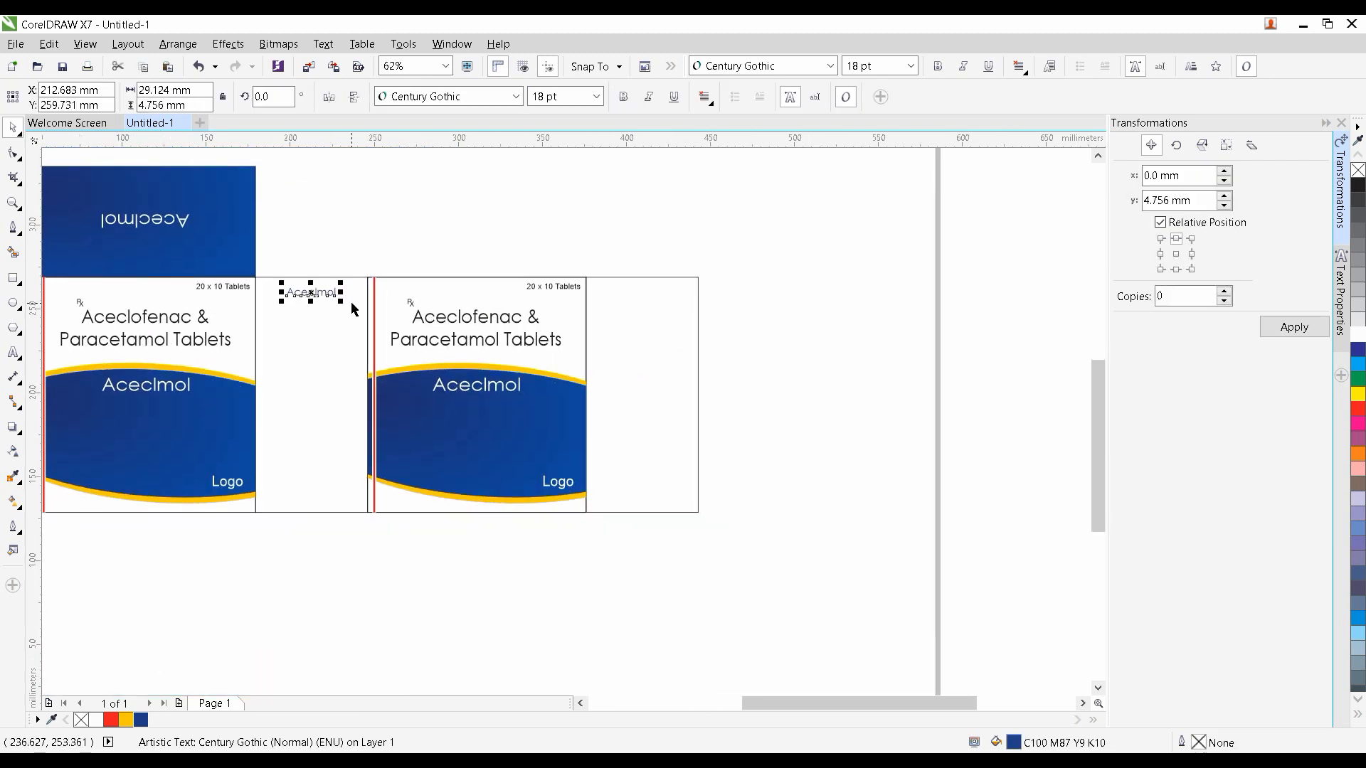
{"action": "left_click", "coordinate": [631, 314], "text": "shift"}
{"action": "key", "text": "c"}
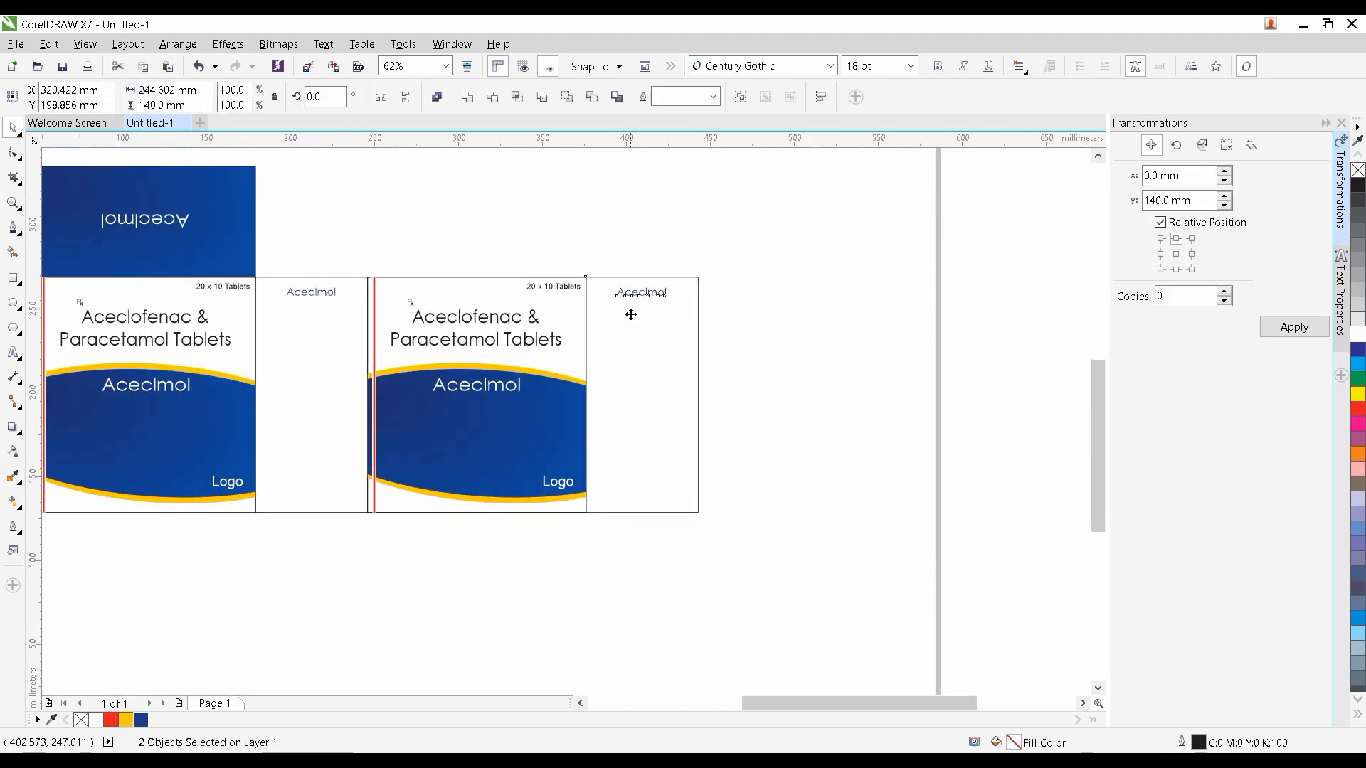
{"action": "left_click", "coordinate": [771, 317]}
Move the complete flat carton layout into the lower-left corner of the page
{"action": "scroll", "coordinate": [637, 301], "scroll_direction": "down", "scroll_amount": 1}
{"action": "scroll", "coordinate": [606, 372], "scroll_direction": "up", "scroll_amount": 1}
{"action": "left_click_drag", "start_coordinate": [480, 413], "coordinate": [617, 496]}
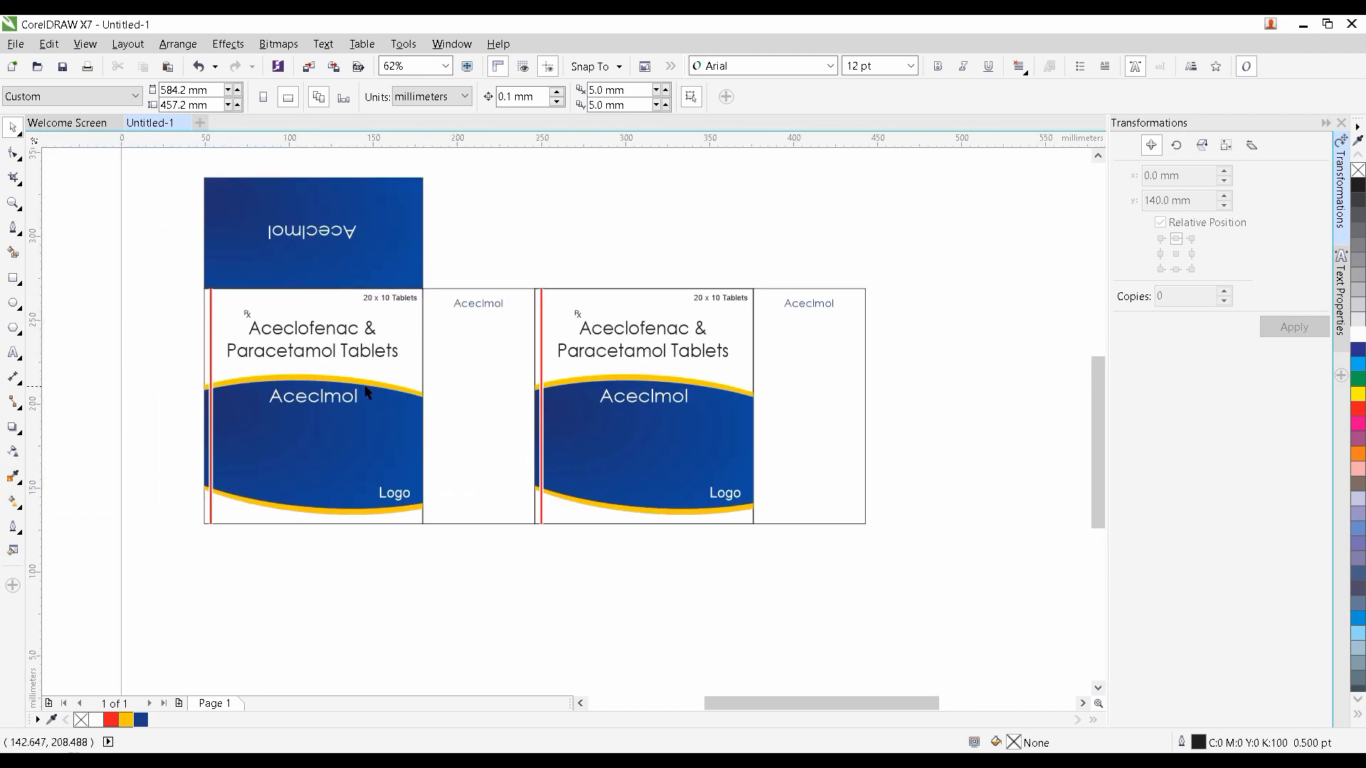
{"action": "scroll", "coordinate": [370, 384], "scroll_direction": "down", "scroll_amount": 1}
{"action": "left_click_drag", "start_coordinate": [451, 365], "coordinate": [369, 381]}
{"action": "left_click_drag", "start_coordinate": [308, 352], "coordinate": [381, 346]}
{"action": "left_click_drag", "start_coordinate": [257, 273], "coordinate": [632, 501]}
{"action": "left_click_drag", "start_coordinate": [390, 405], "coordinate": [273, 438]}
Place a copy of the complete carton layout directly to the right of the original
{"action": "left_click", "coordinate": [212, 329]}
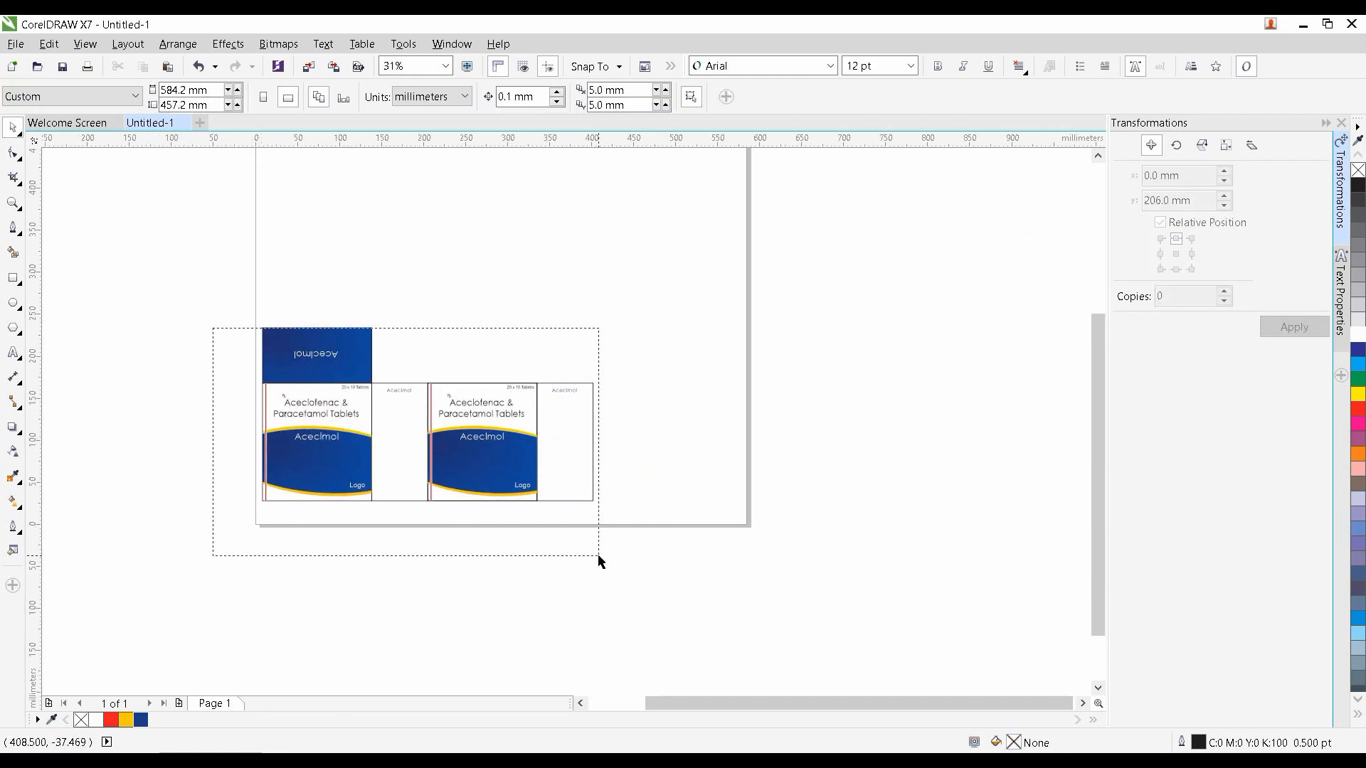
{"action": "left_click_drag", "start_coordinate": [599, 562], "coordinate": [599, 559]}
{"action": "left_click_drag", "start_coordinate": [220, 311], "coordinate": [641, 522]}
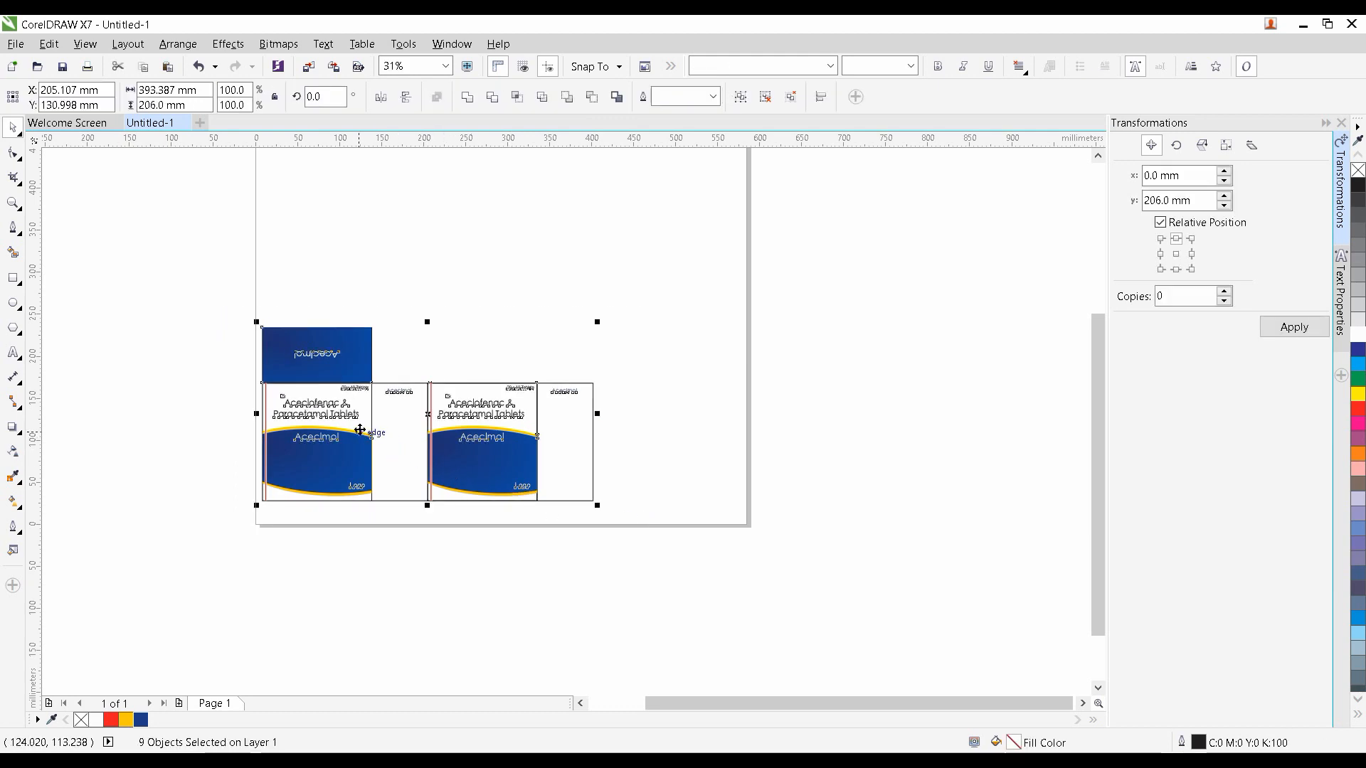
{"action": "left_click_drag", "start_coordinate": [360, 432], "coordinate": [649, 432]}
{"action": "right_click", "coordinate": [710, 437]}
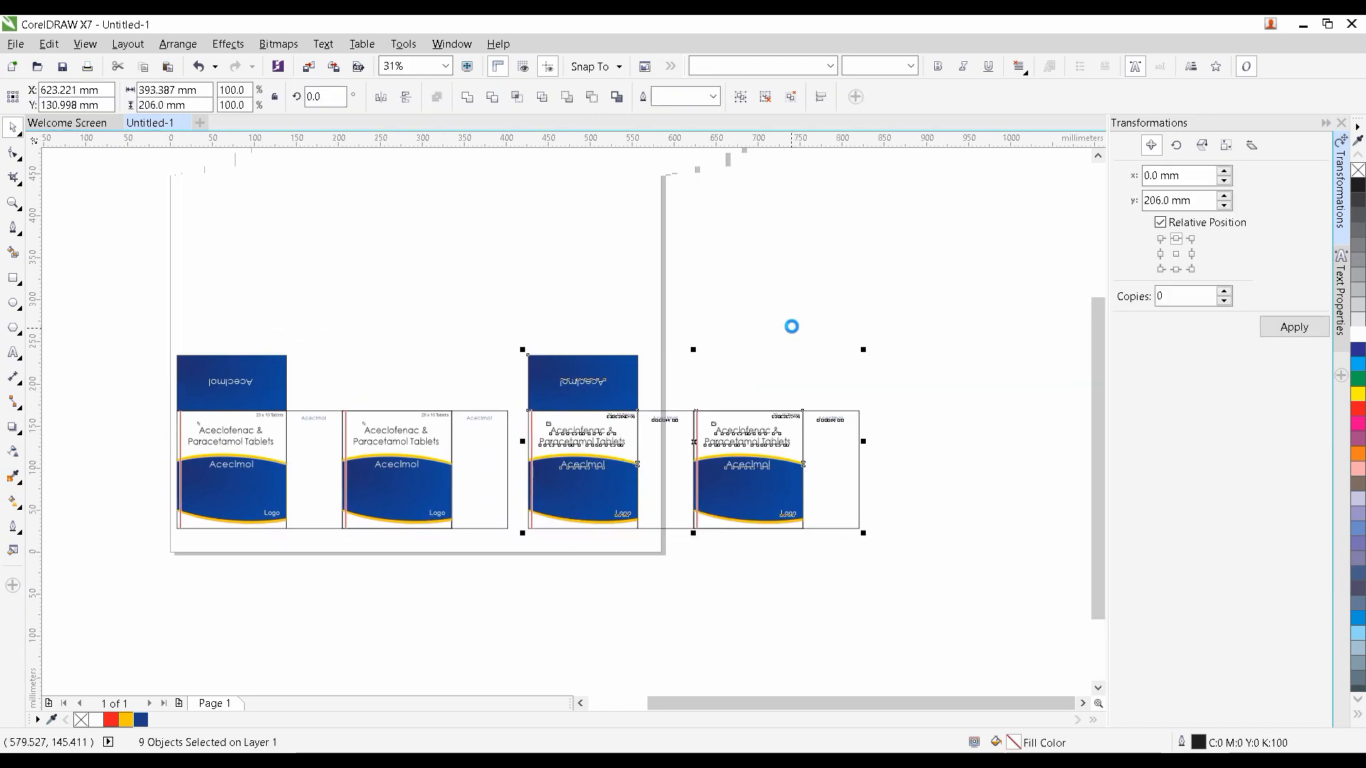
{"action": "left_click", "coordinate": [791, 327]}
Group the copied layout's blue top flap with its text and mirror the group both horizontally and vertically
{"action": "scroll", "coordinate": [615, 379], "scroll_direction": "up", "scroll_amount": 1}
{"action": "left_click_drag", "start_coordinate": [790, 287], "coordinate": [418, 444]}
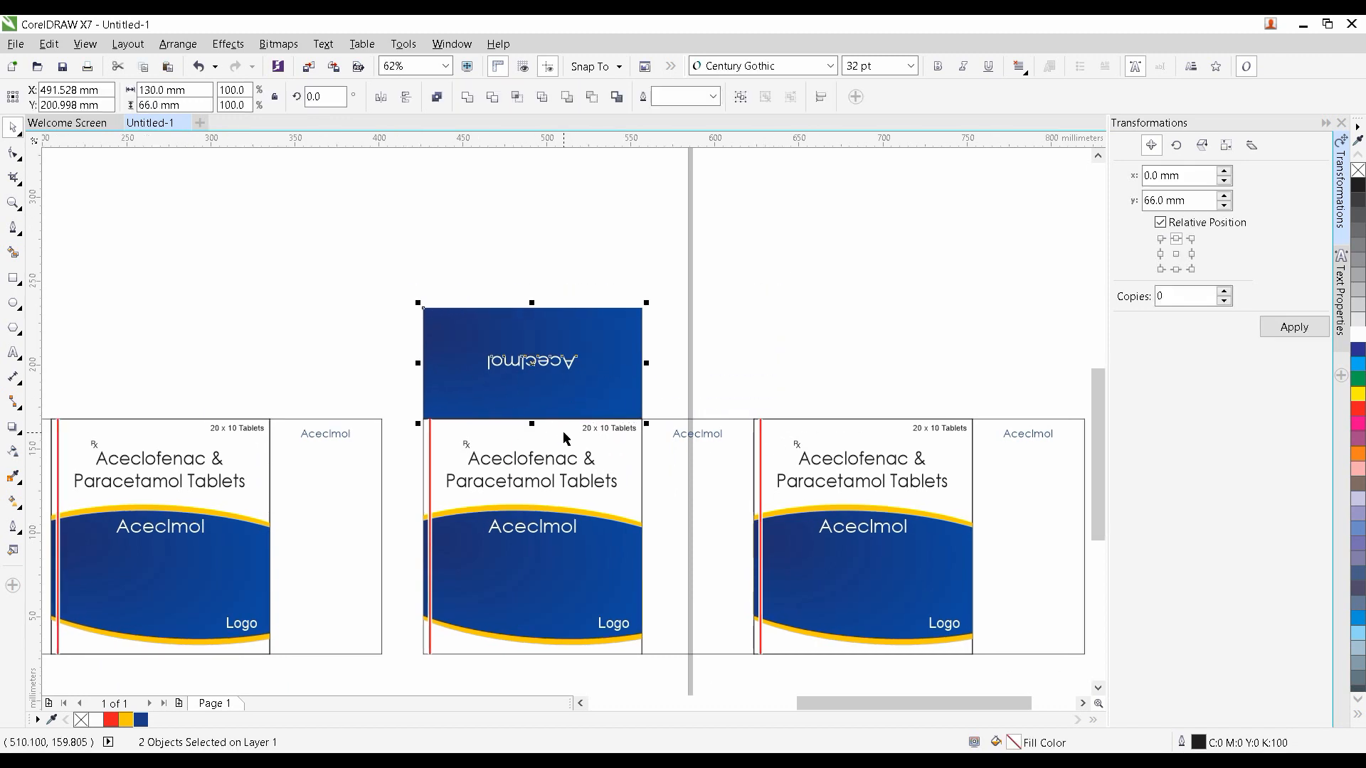
{"action": "key", "text": "ctrl+g"}
{"action": "left_click", "coordinate": [407, 97]}
{"action": "left_click", "coordinate": [381, 96]}
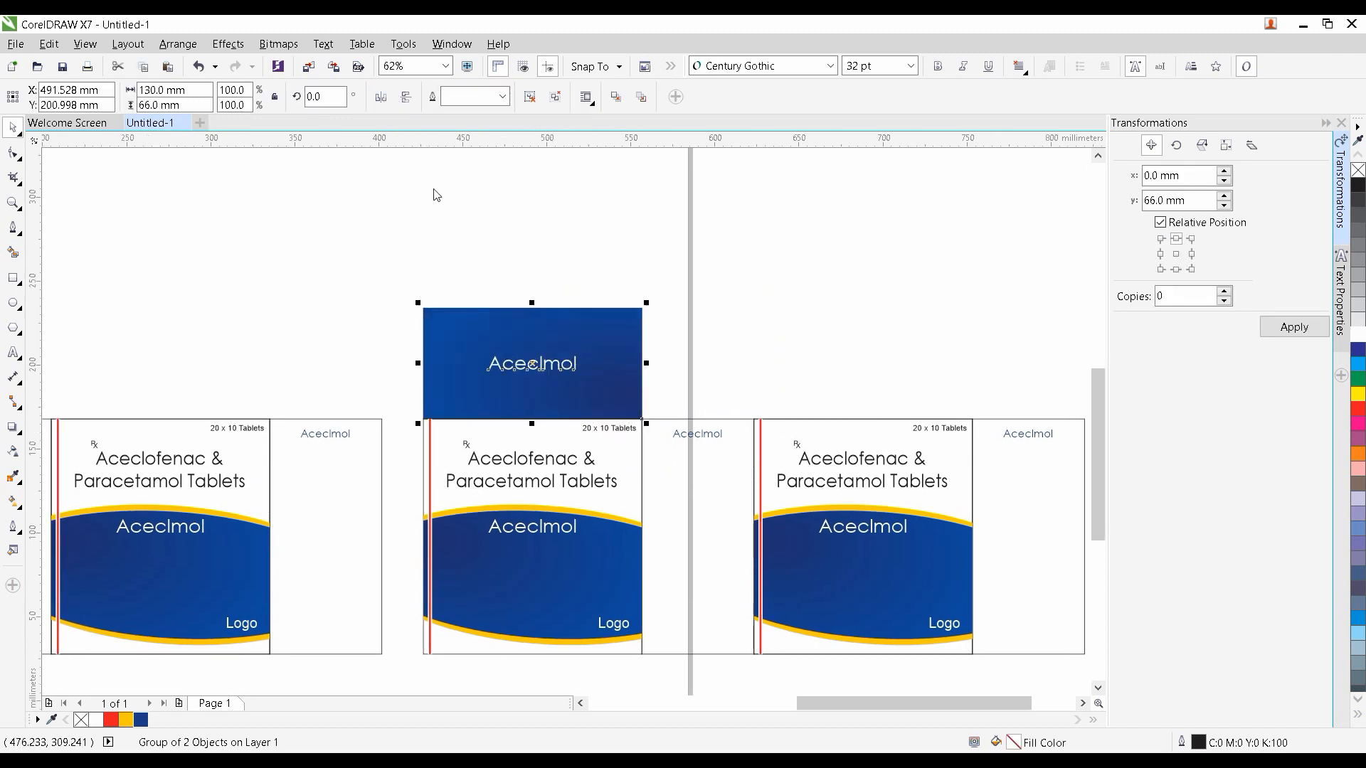
Left-align the copied blue flap with the back panel so that it sits directly above that panel
{"action": "left_click_drag", "start_coordinate": [782, 393], "coordinate": [507, 320]}
{"action": "left_click", "coordinate": [533, 351], "text": "shift"}
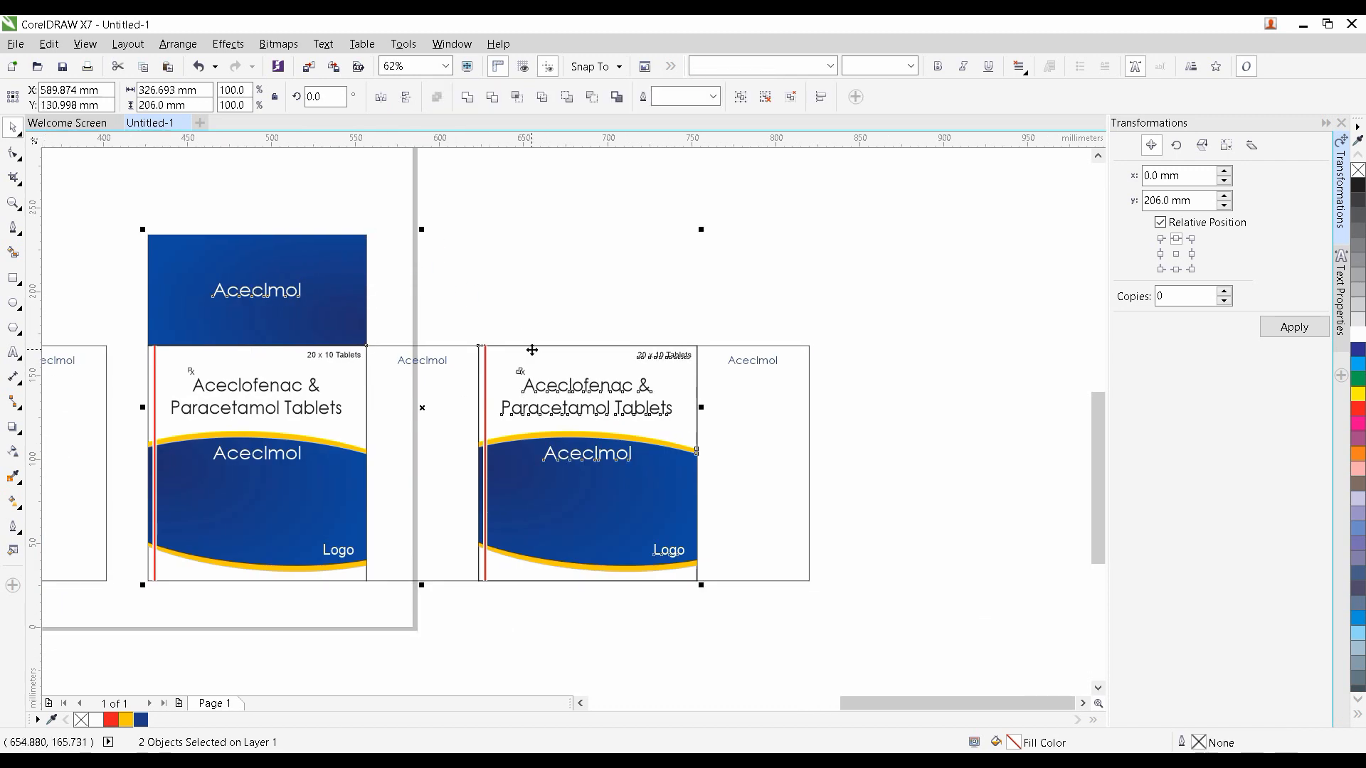
{"action": "key", "text": "l"}
{"action": "left_click", "coordinate": [326, 300]}
{"action": "left_click_drag", "start_coordinate": [602, 328], "coordinate": [543, 307]}
Group the outer side panel with its text, and narrow and skew it upwards as the box's receding side
{"action": "left_click_drag", "start_coordinate": [807, 318], "coordinate": [631, 647]}
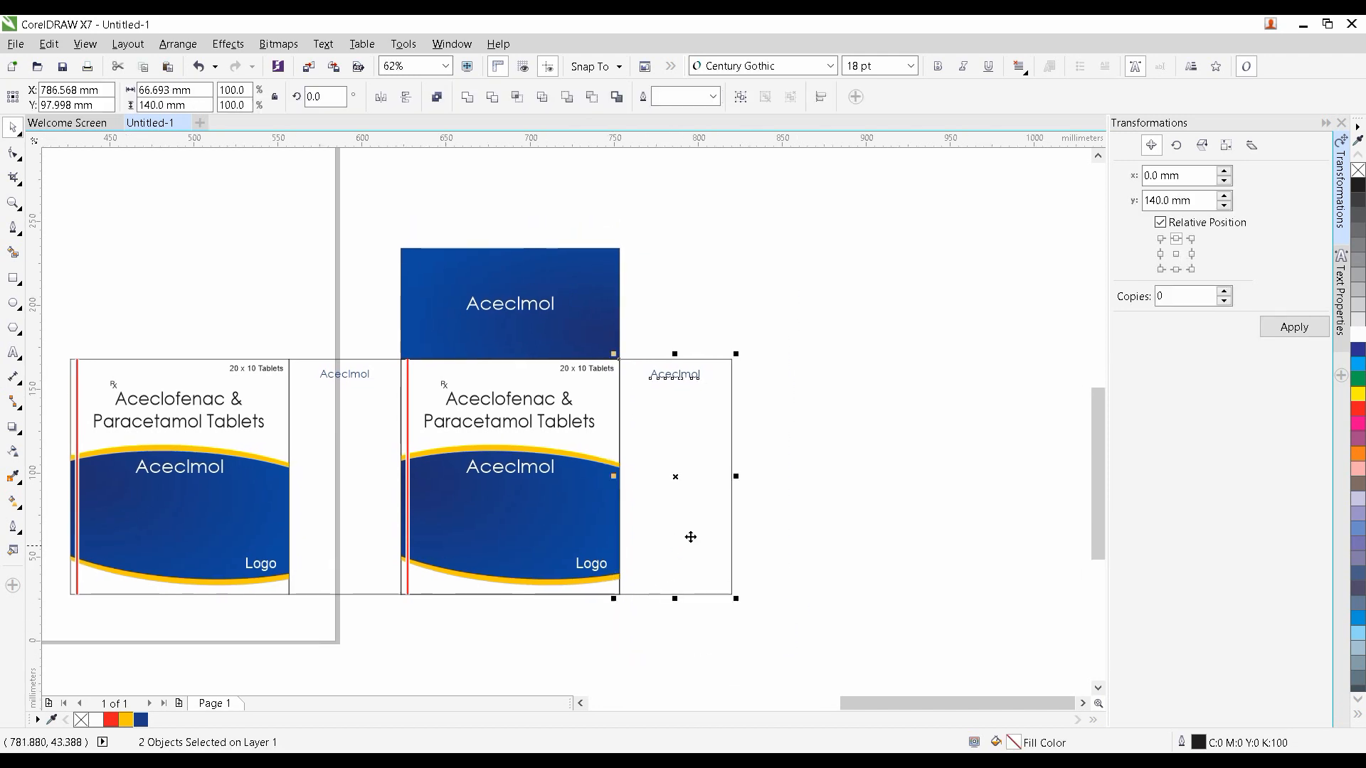
{"action": "key", "text": "ctrl+g"}
{"action": "left_click_drag", "start_coordinate": [734, 469], "coordinate": [672, 466]}
Flatten and skew the blue flap group to form the box's top face
{"action": "left_click", "coordinate": [518, 257]}
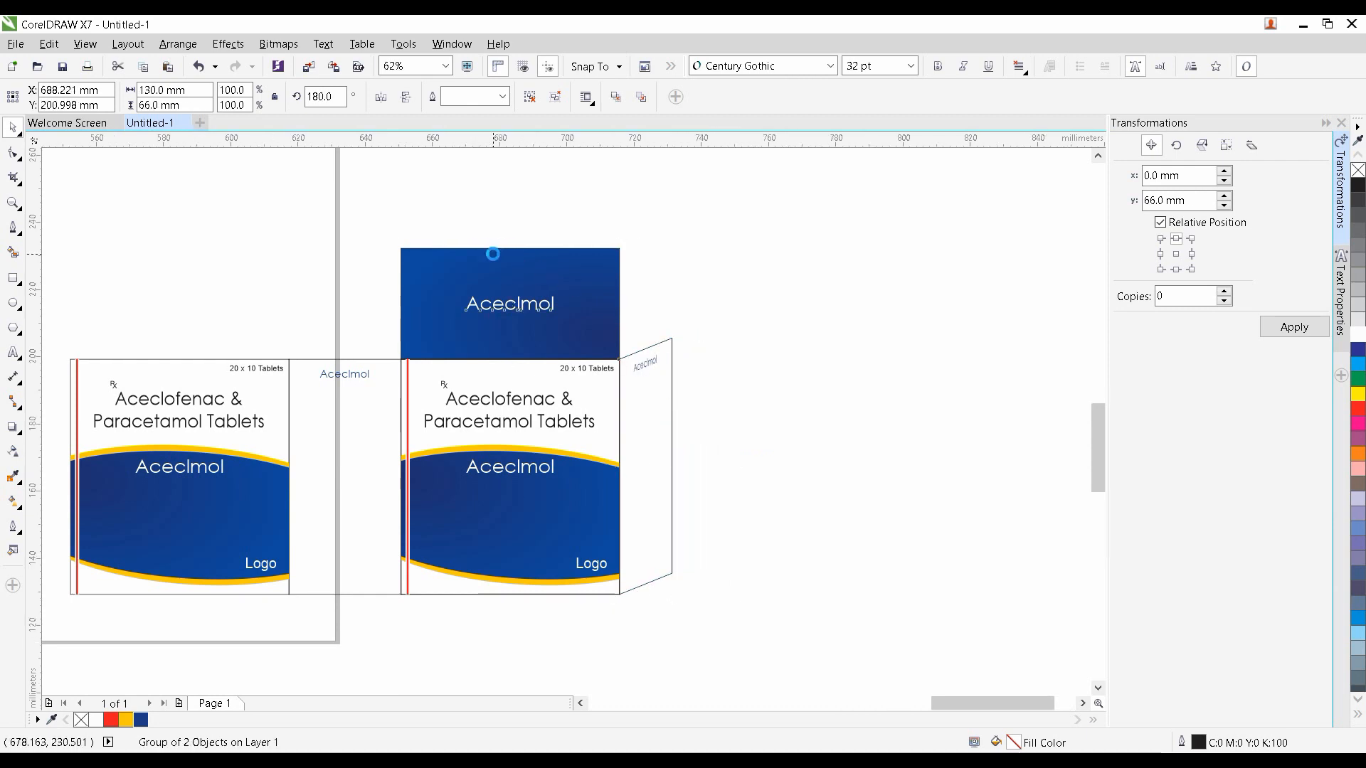
{"action": "scroll", "coordinate": [520, 252], "scroll_direction": "up", "scroll_amount": 2}
{"action": "left_click_drag", "start_coordinate": [528, 237], "coordinate": [576, 412]}
{"action": "left_click", "coordinate": [634, 389]}
{"action": "left_click_drag", "start_coordinate": [840, 545], "coordinate": [577, 391]}
Narrow the skewed side face so that its upper outer corner meets the corner of the blue top face
{"action": "left_click", "coordinate": [576, 391]}
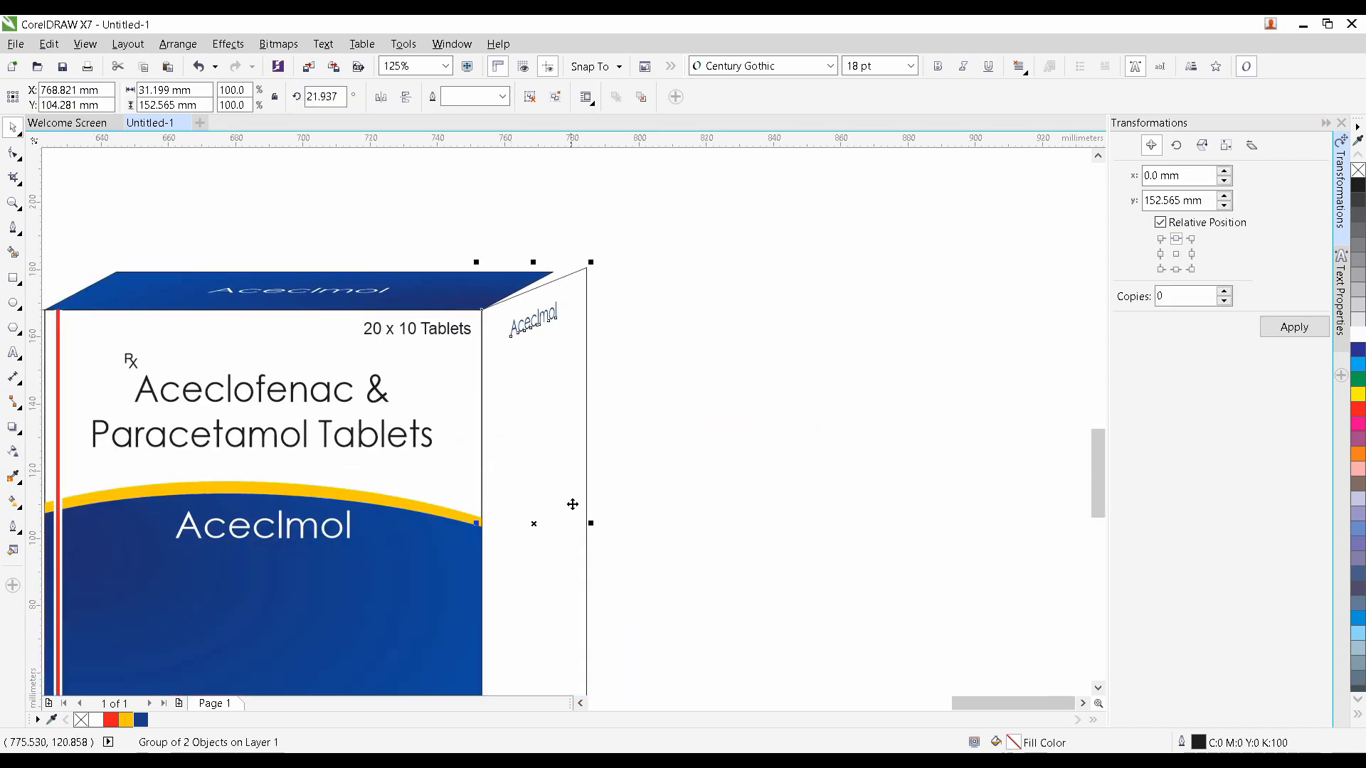
{"action": "left_click_drag", "start_coordinate": [592, 527], "coordinate": [558, 272]}
{"action": "left_click", "coordinate": [576, 533]}
{"action": "left_click", "coordinate": [601, 260]}
Delete the copied layout's leftover flat front panel and adjacent side panel beside the 3D box
{"action": "scroll", "coordinate": [597, 273], "scroll_direction": "down", "scroll_amount": 1}
{"action": "left_click_drag", "start_coordinate": [435, 353], "coordinate": [753, 356]}
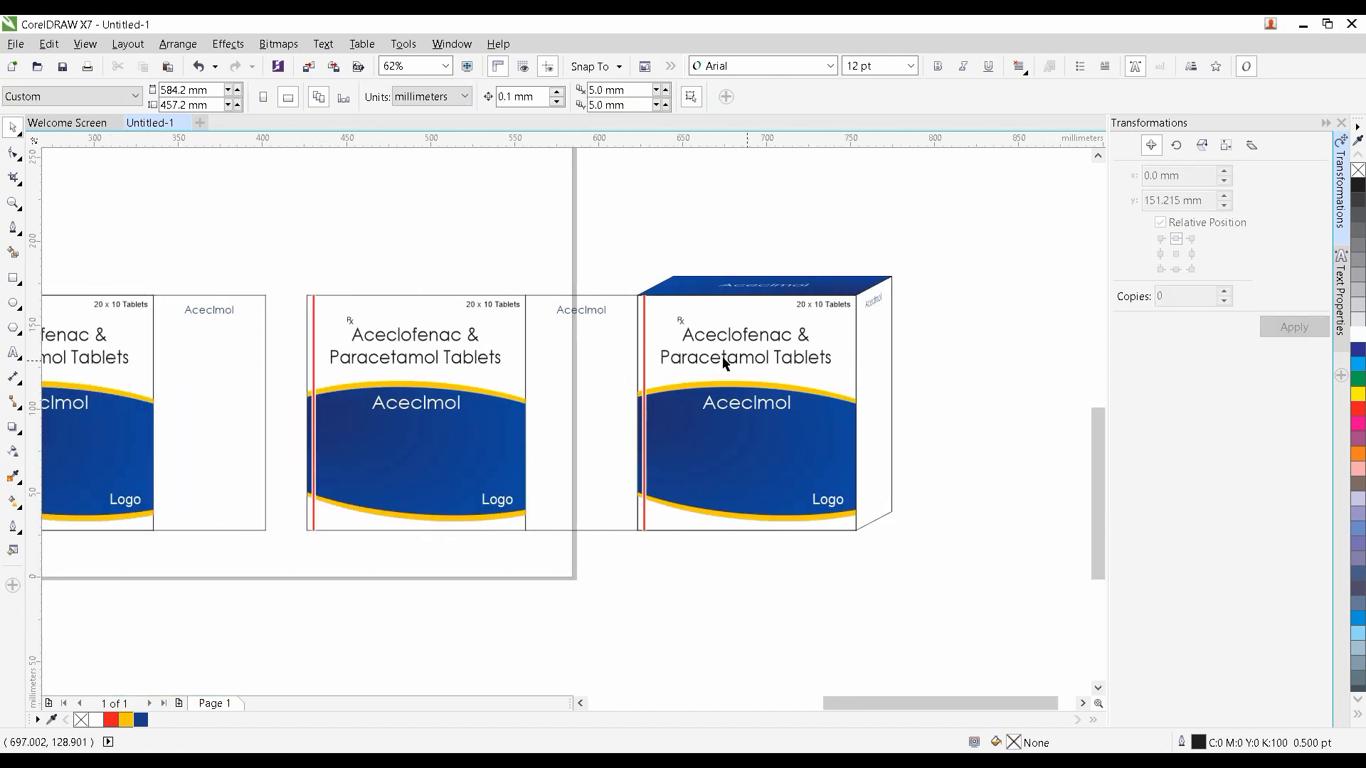
{"action": "left_click_drag", "start_coordinate": [308, 287], "coordinate": [586, 592]}
{"action": "key", "text": "Delete"}
Group all faces of the 3D box and move the group onto the page beside the flat layout
{"action": "left_click_drag", "start_coordinate": [917, 269], "coordinate": [542, 583]}
{"action": "key", "text": "ctrl+g"}
{"action": "left_click_drag", "start_coordinate": [629, 452], "coordinate": [414, 416]}
Align the bottom of the 3D box with the bottom edge of the flat layout
{"action": "left_click", "coordinate": [387, 606]}
{"action": "left_click", "coordinate": [377, 472]}
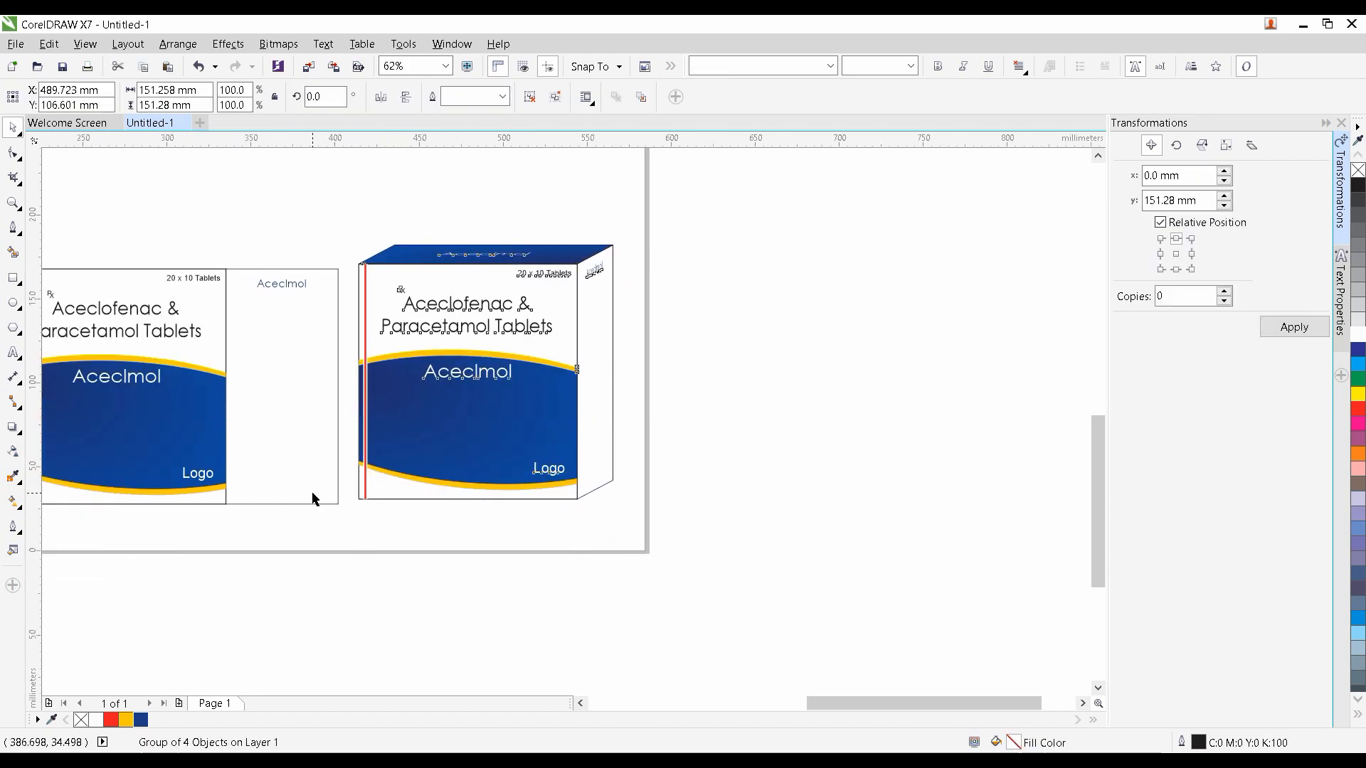
{"action": "left_click", "coordinate": [310, 494], "text": "shift"}
{"action": "key", "text": "b"}
{"action": "left_click", "coordinate": [354, 562]}
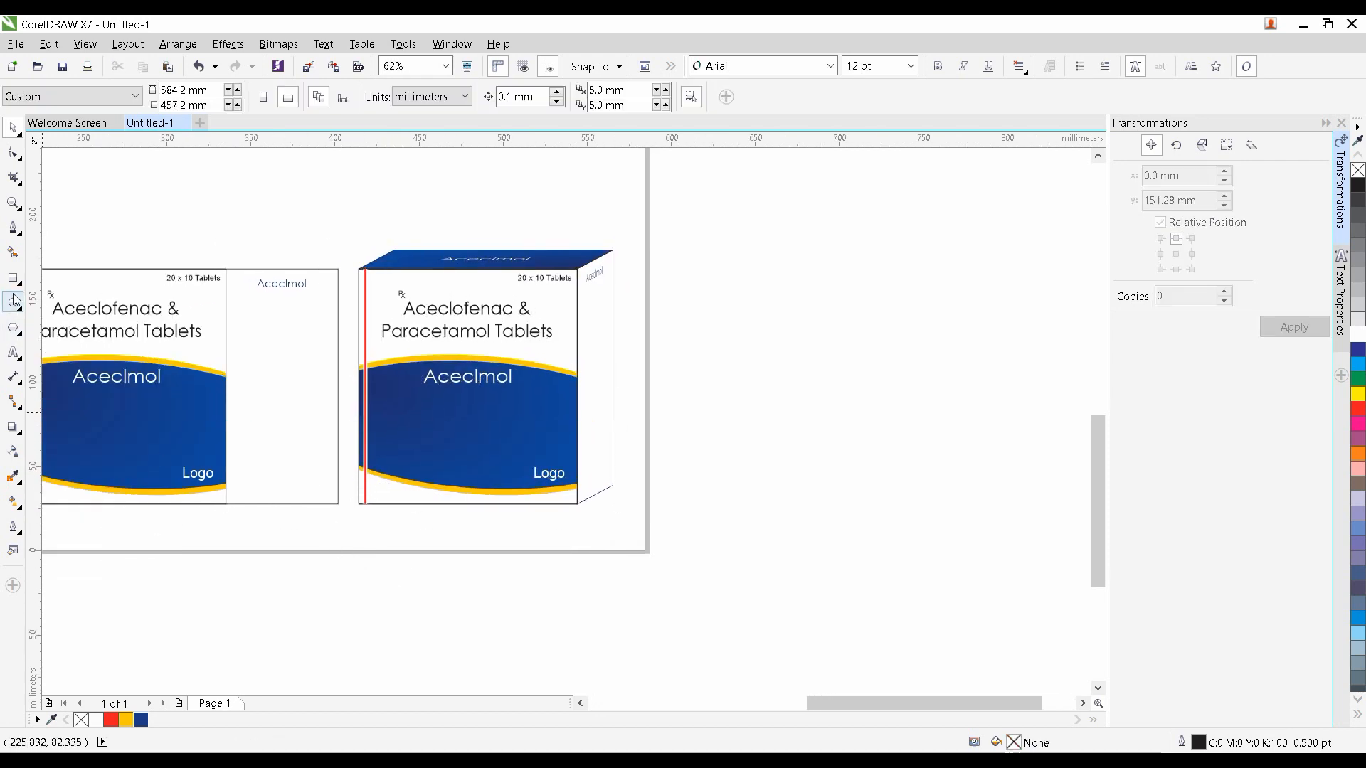
Draw a closed Pen shape about 153 mm wide and 13 mm high just outside the box's lower front and side edges
{"action": "left_click", "coordinate": [12, 229]}
{"action": "scroll", "coordinate": [360, 502], "scroll_direction": "up", "scroll_amount": 3}
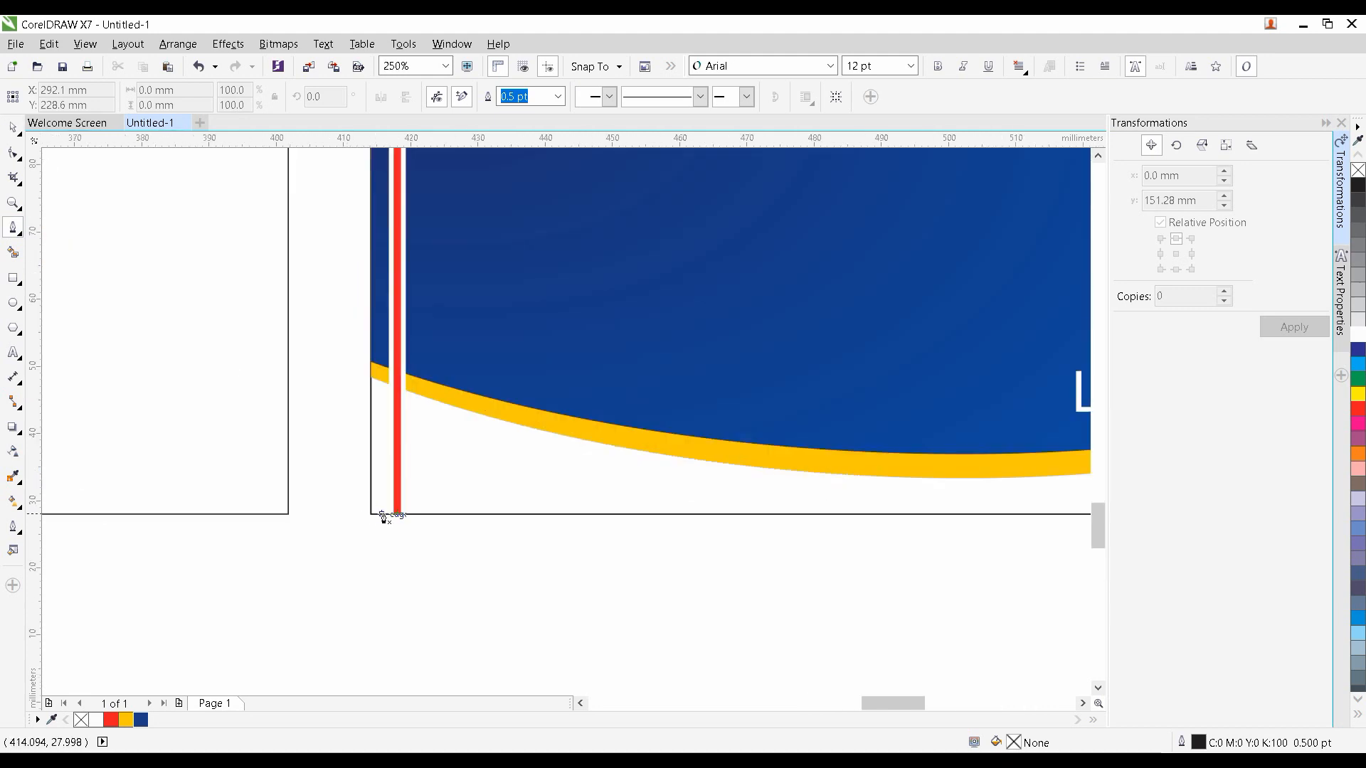
{"action": "scroll", "coordinate": [381, 511], "scroll_direction": "up", "scroll_amount": 2}
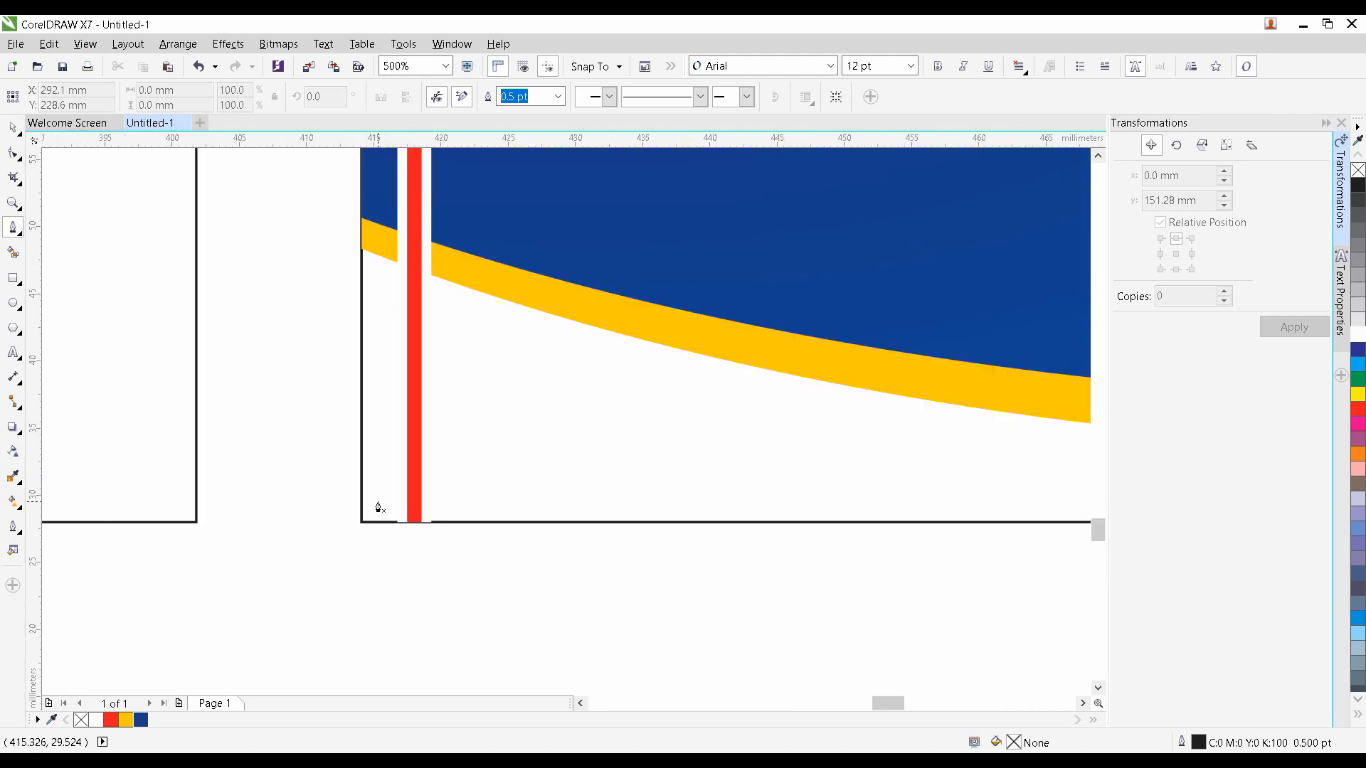
{"action": "left_click", "coordinate": [348, 537]}
{"action": "scroll", "coordinate": [659, 543], "scroll_direction": "down", "scroll_amount": 1}
{"action": "left_click_drag", "start_coordinate": [899, 544], "coordinate": [91, 545]}
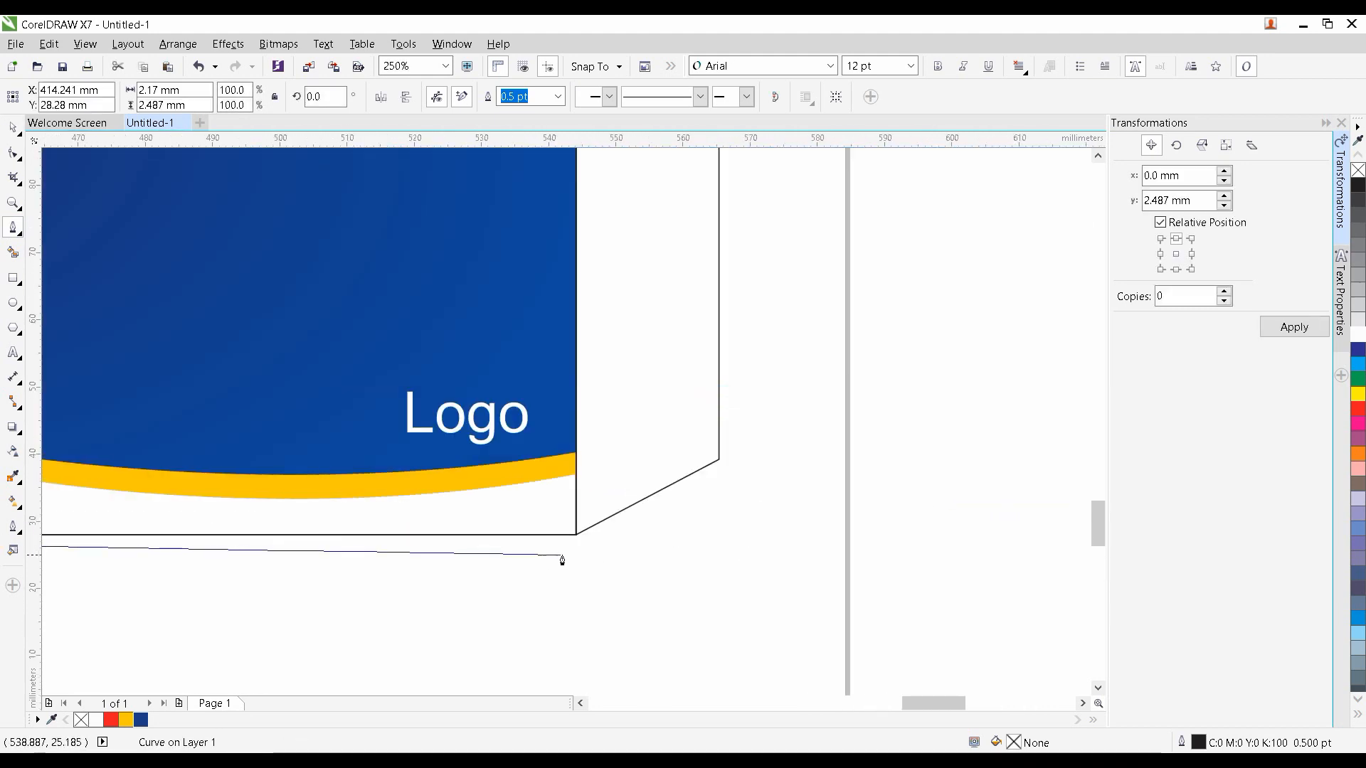
{"action": "scroll", "coordinate": [588, 556], "scroll_direction": "up", "scroll_amount": 2}
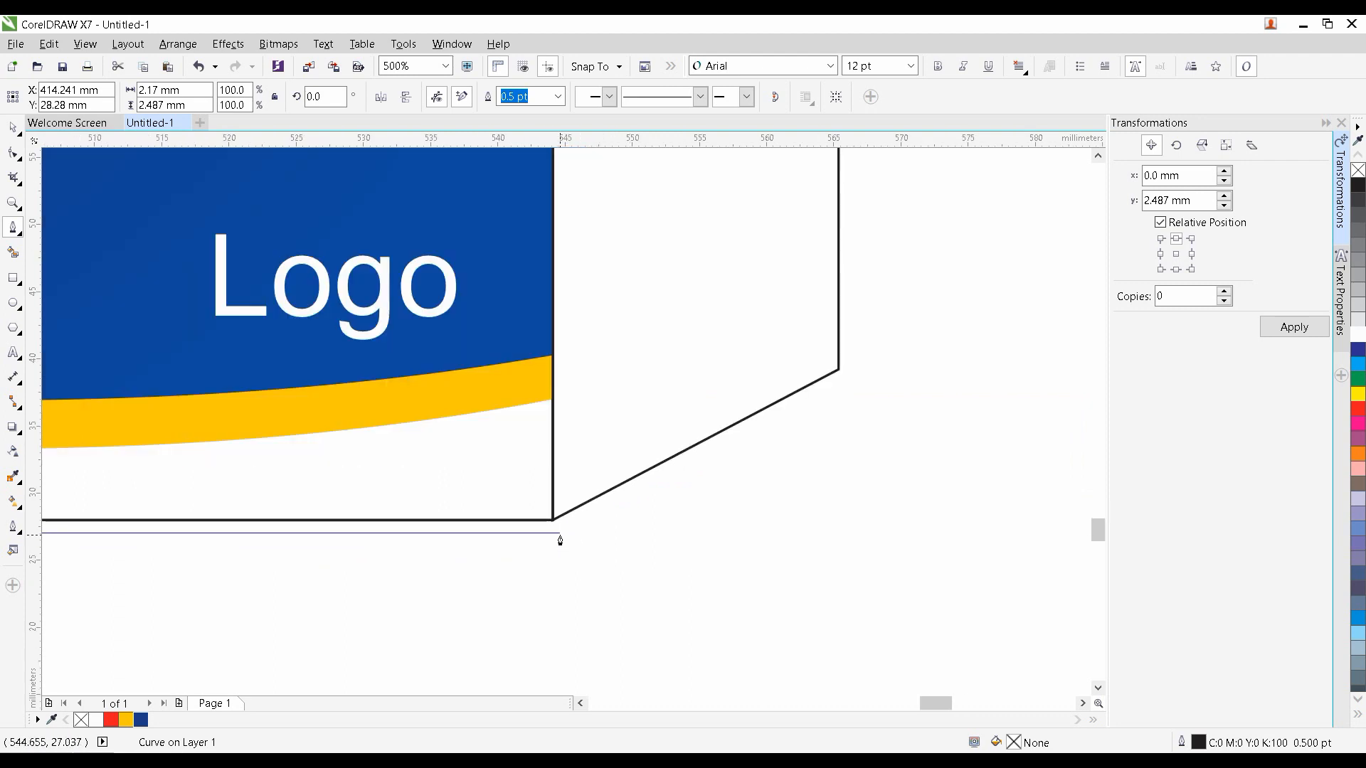
{"action": "left_click", "coordinate": [560, 535]}
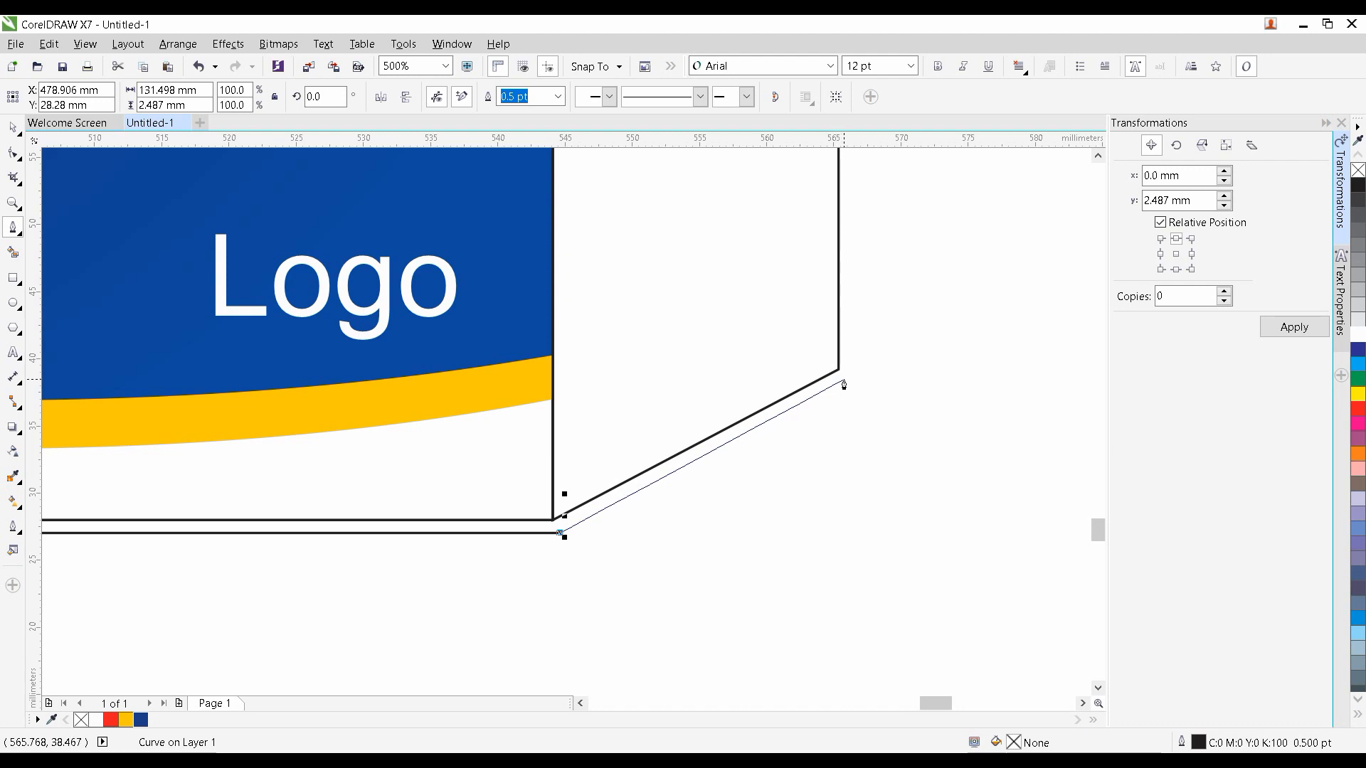
{"action": "left_click", "coordinate": [840, 369]}
{"action": "scroll", "coordinate": [768, 365], "scroll_direction": "down", "scroll_amount": 2}
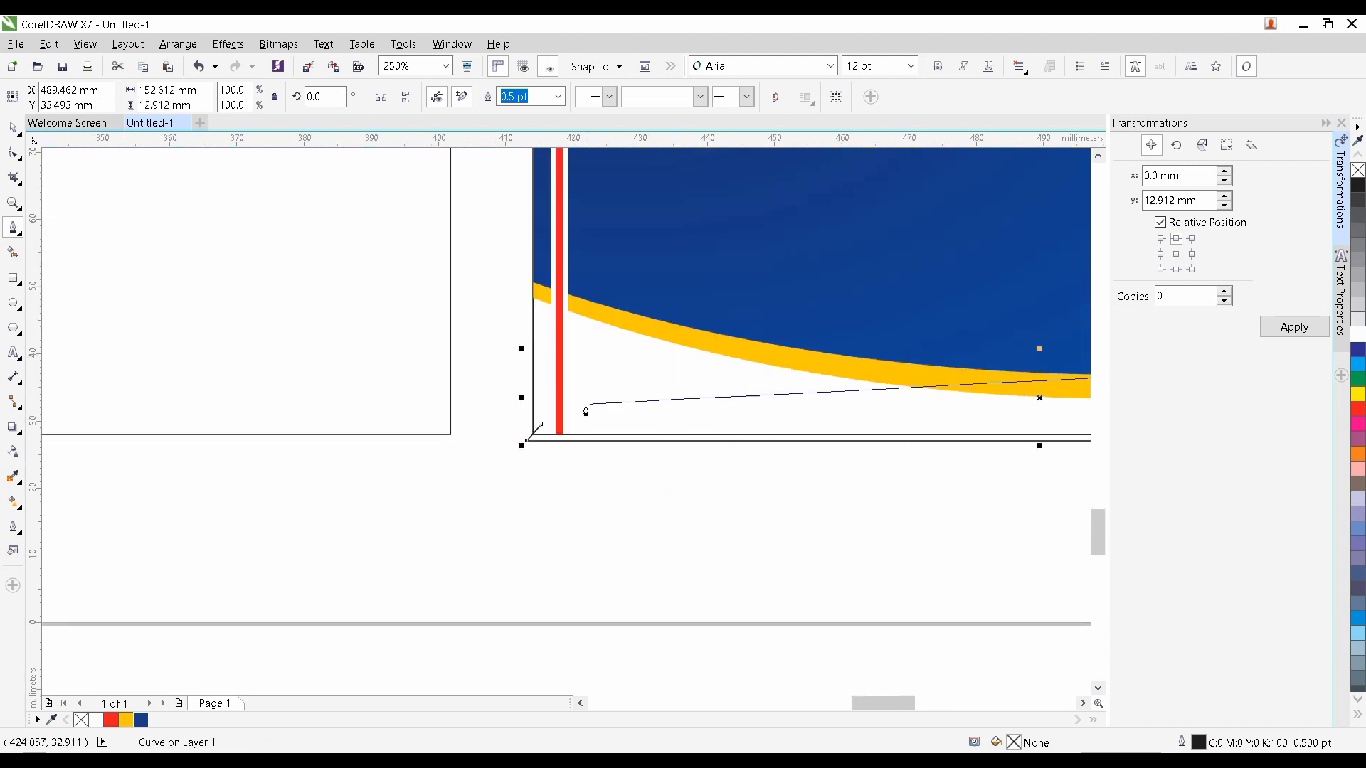
{"action": "left_click", "coordinate": [541, 425]}
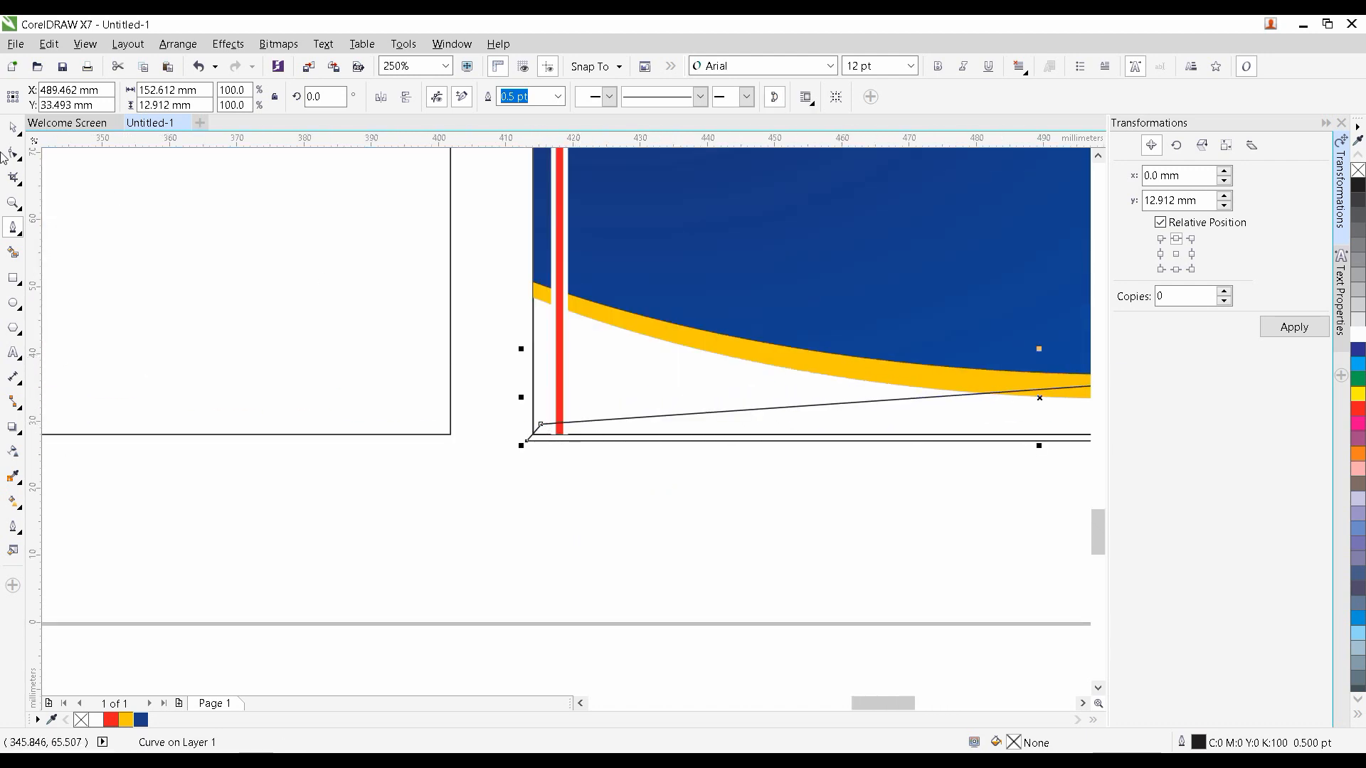
Fill the shape along the box's base with black and remove its outline
{"action": "left_click", "coordinate": [12, 128]}
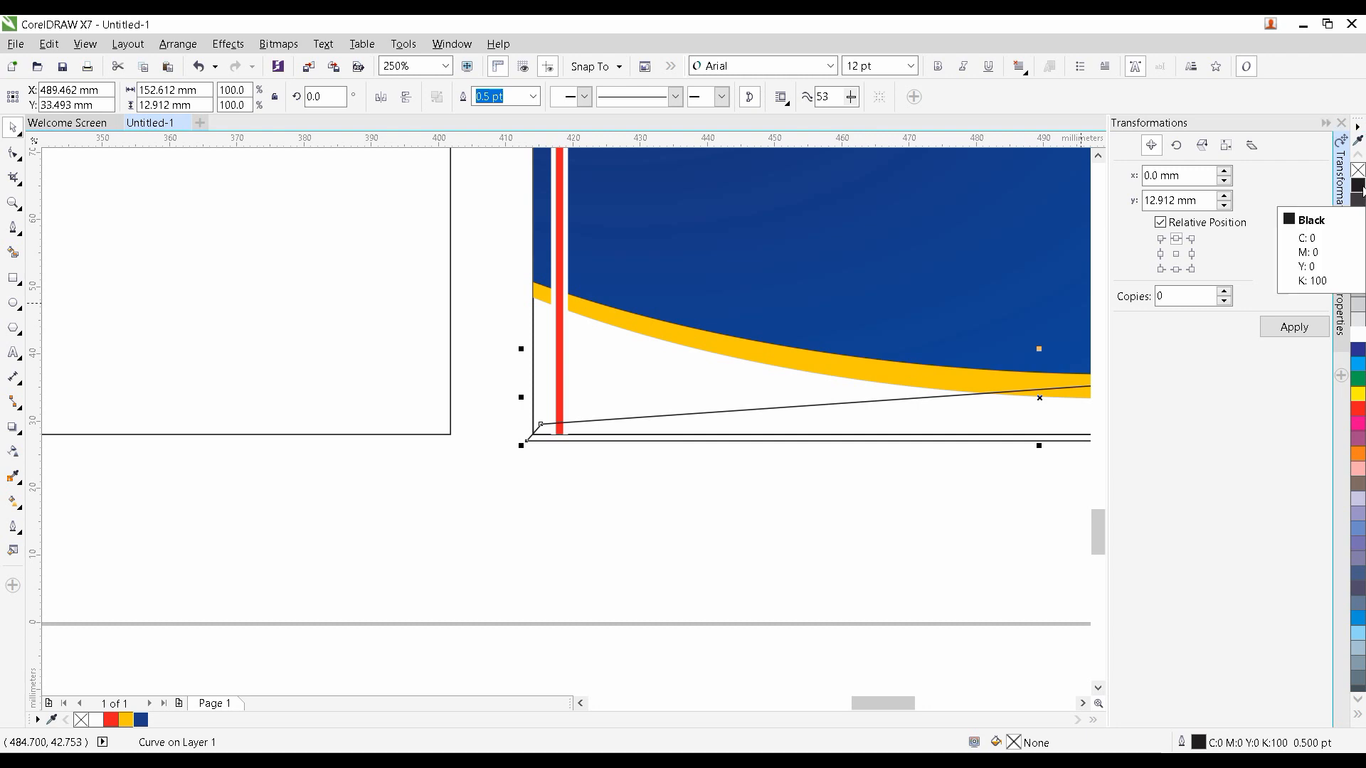
{"action": "left_click", "coordinate": [1357, 185]}
{"action": "right_click", "coordinate": [1361, 170]}
{"action": "left_click_drag", "start_coordinate": [603, 348], "coordinate": [202, 370]}
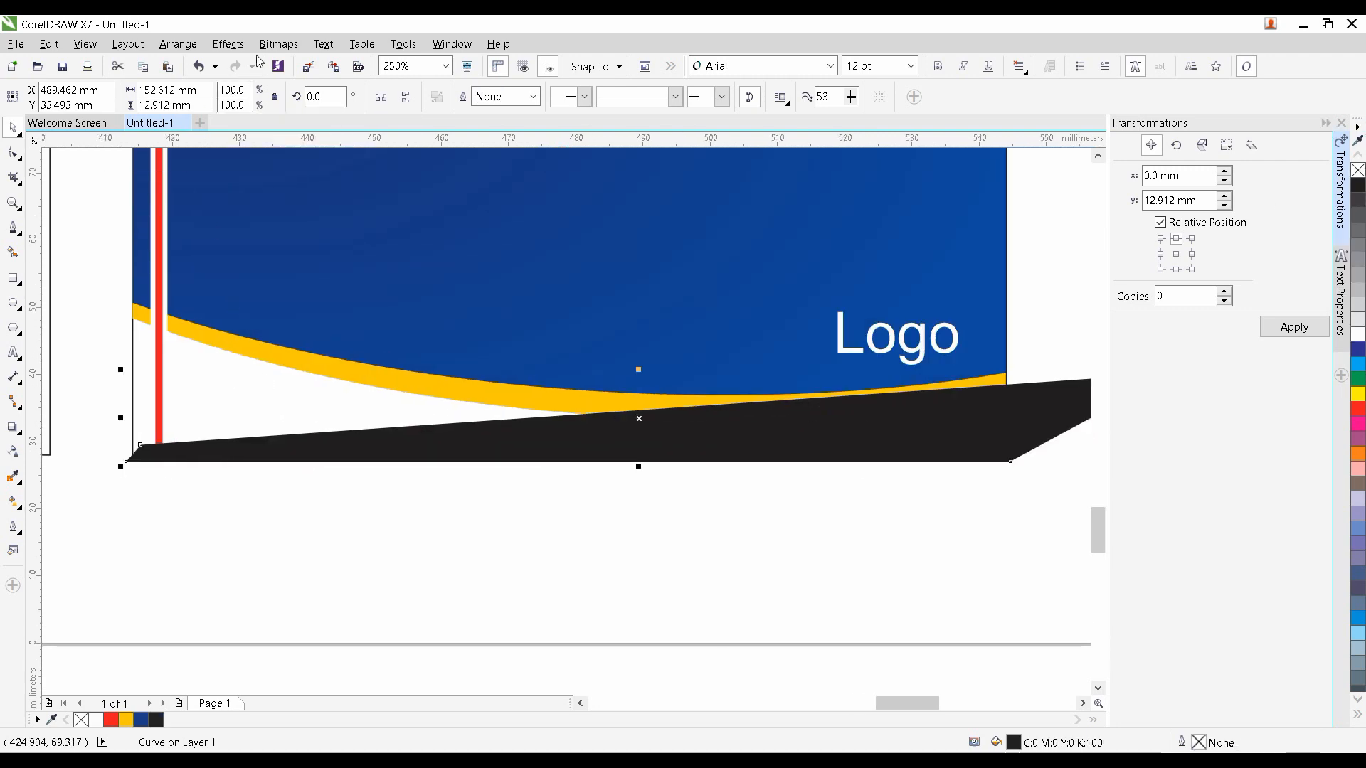
Convert the black shape to a 100 dpi CMYK Color (32-bit) bitmap with anti-aliasing and a transparent background
{"action": "left_click", "coordinate": [278, 46]}
{"action": "left_click", "coordinate": [291, 65]}
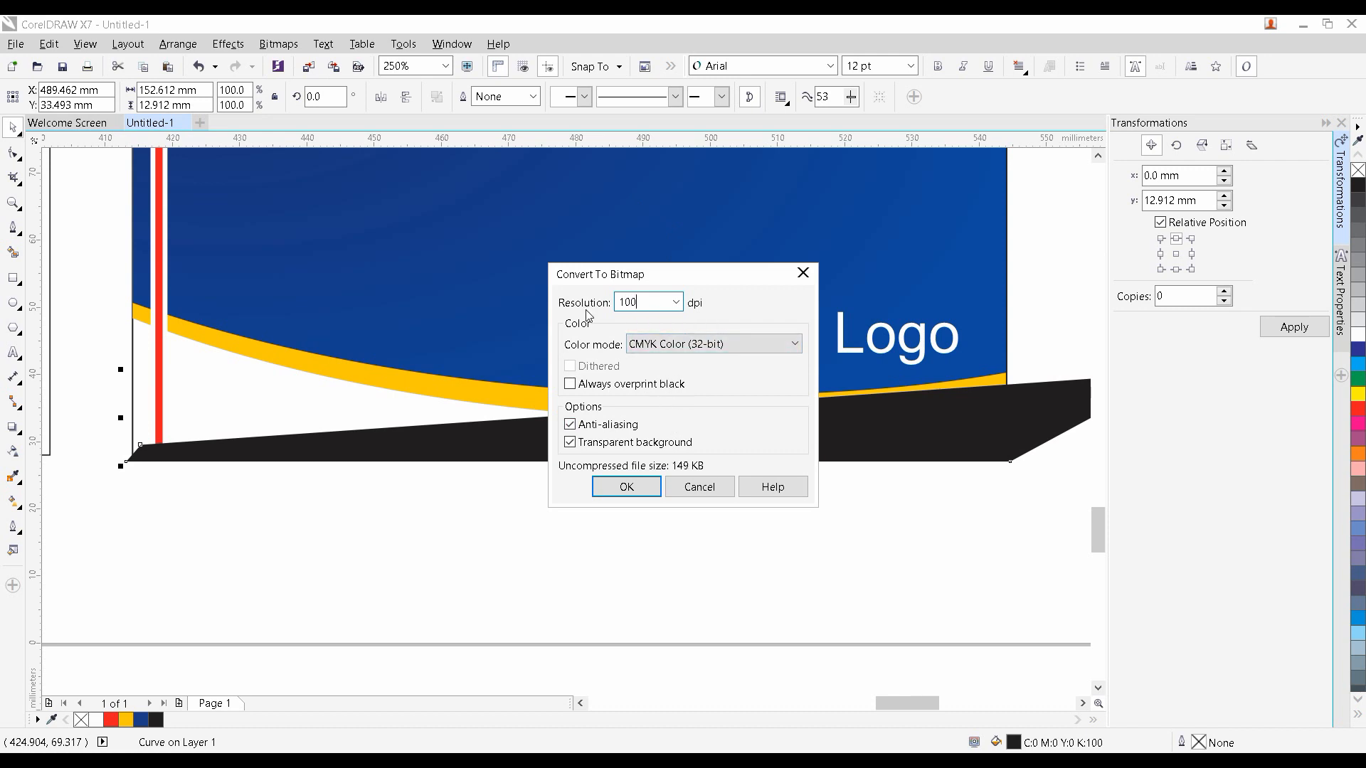
{"action": "left_click", "coordinate": [626, 486]}
Apply a Gaussian blur with a 4.2 pixel radius to the black bitmap and send it to the back, behind the box
{"action": "left_click", "coordinate": [279, 45]}
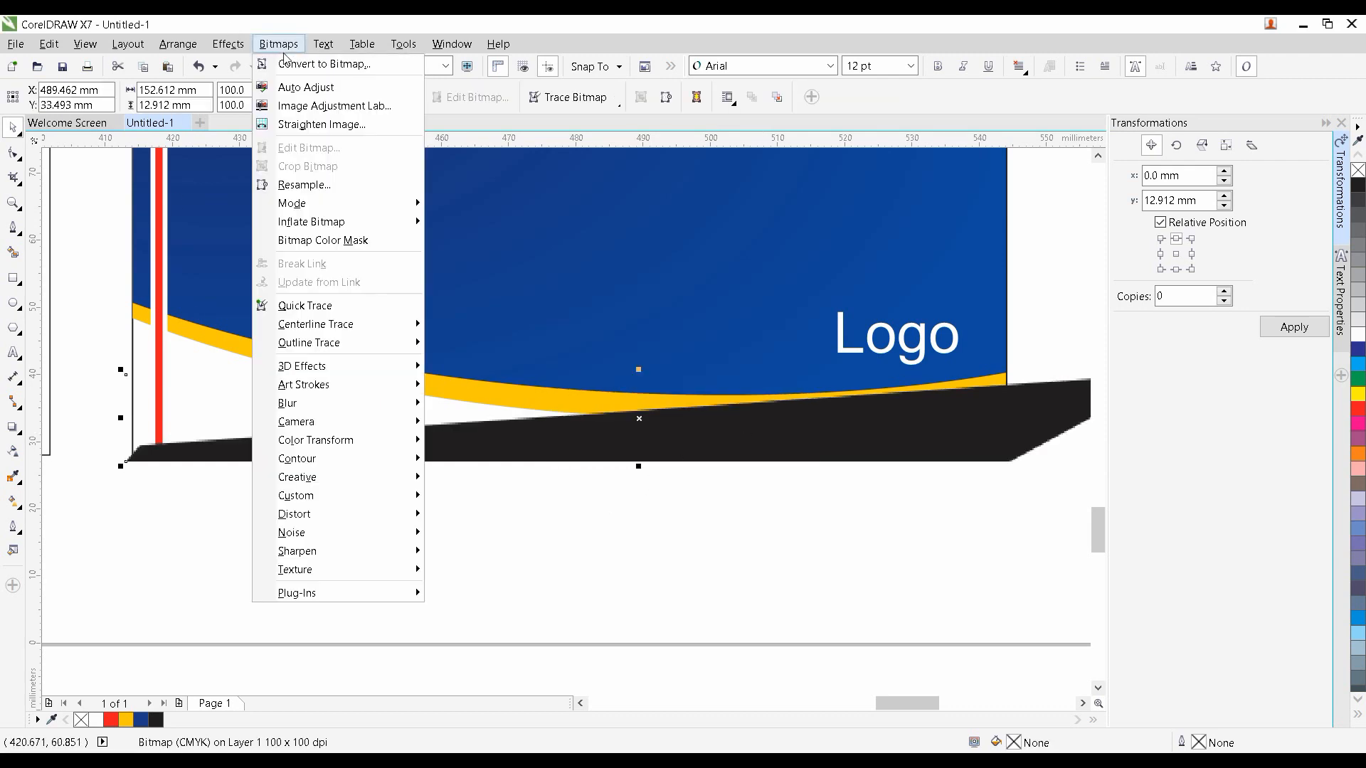
{"action": "mouse_move", "coordinate": [355, 404]}
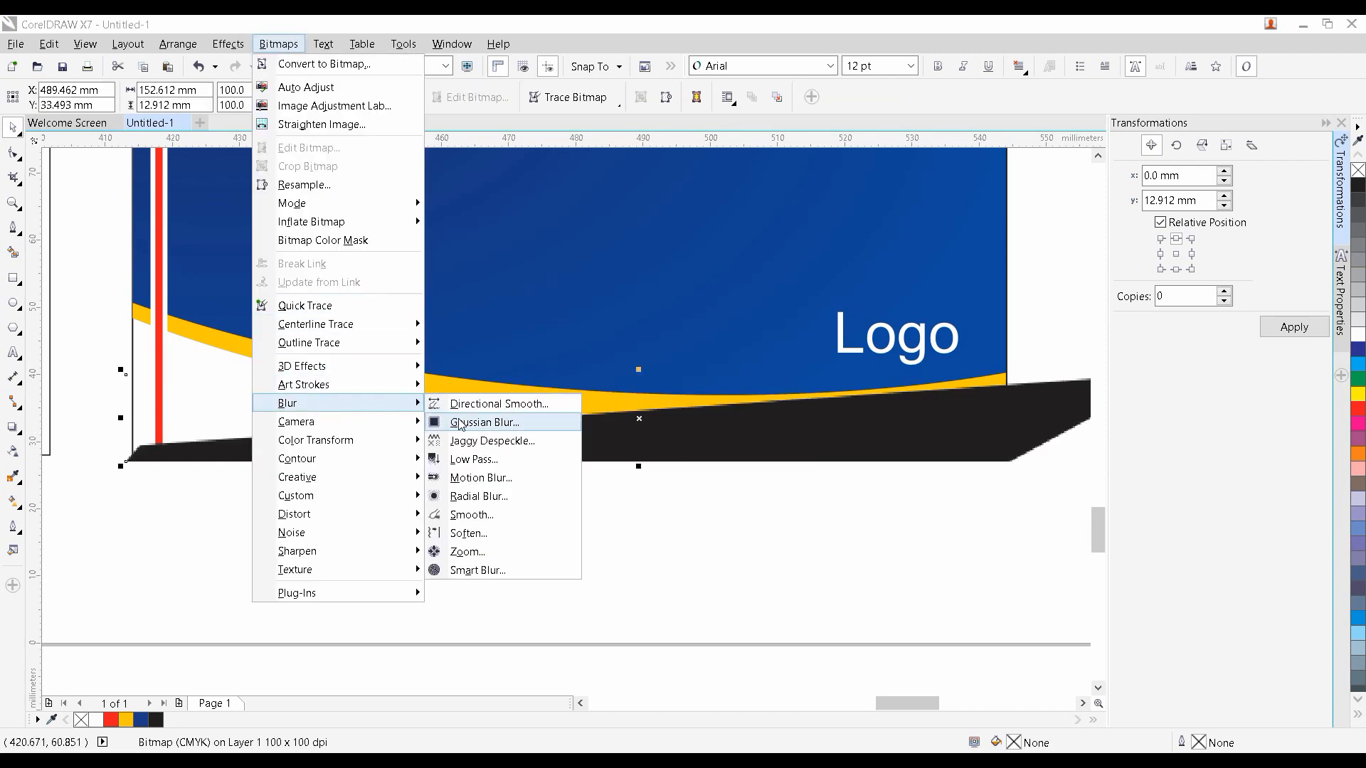
{"action": "left_click", "coordinate": [460, 424]}
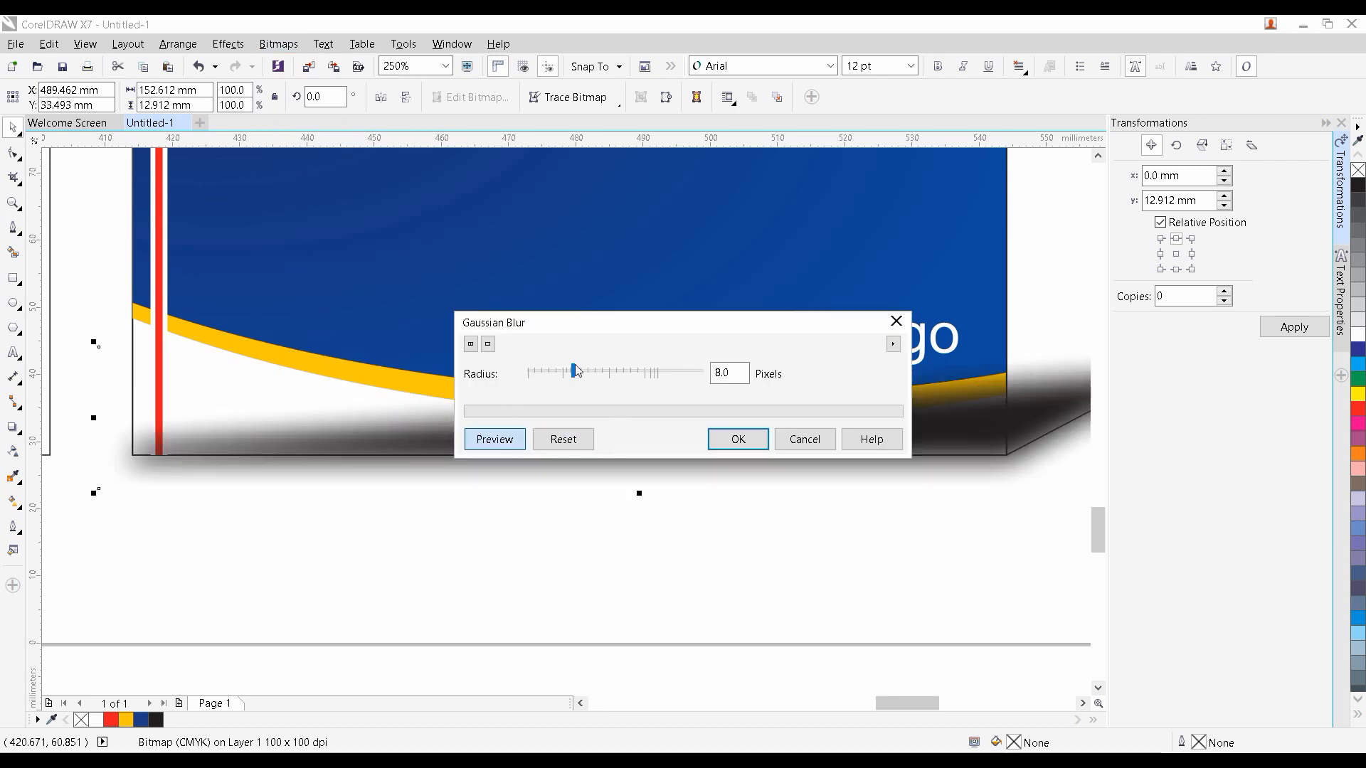
{"action": "left_click", "coordinate": [560, 372]}
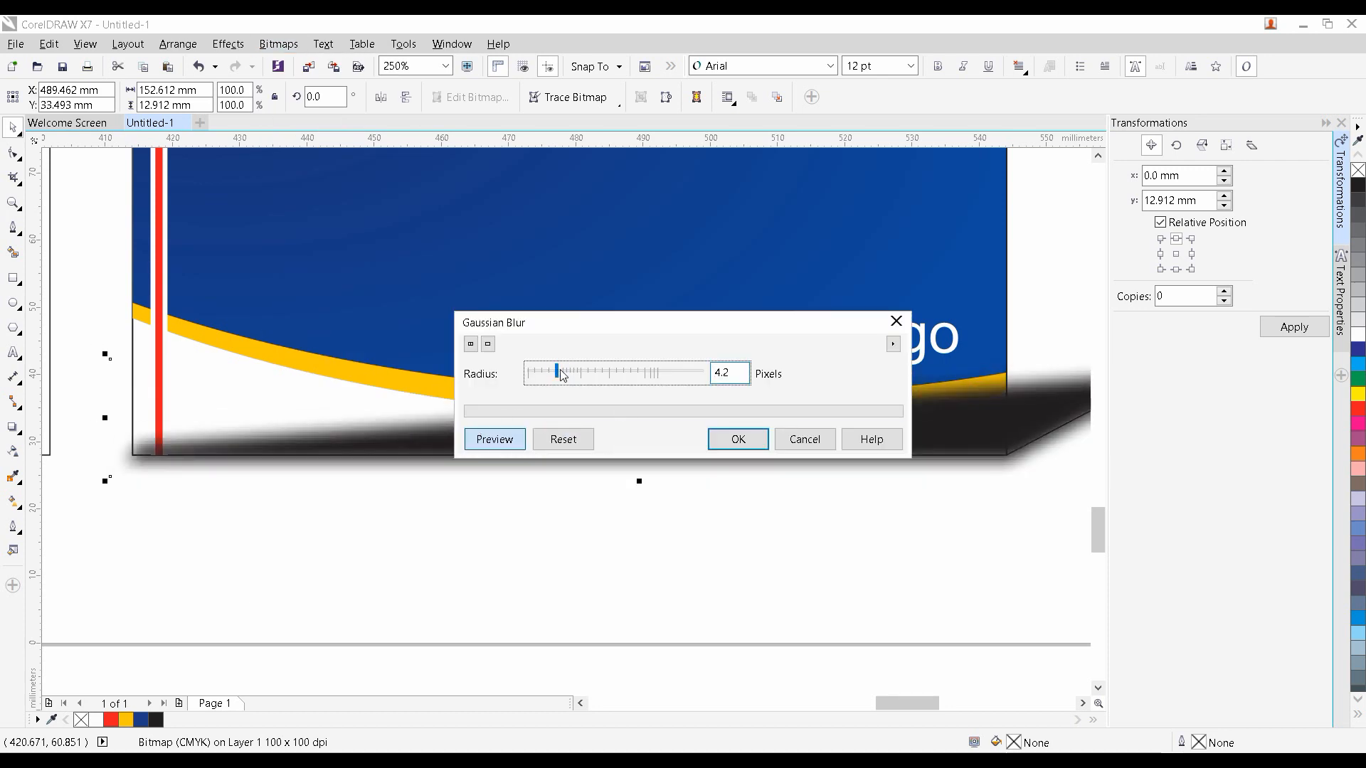
{"action": "left_click", "coordinate": [726, 444]}
{"action": "left_click_drag", "start_coordinate": [806, 448], "coordinate": [593, 485]}
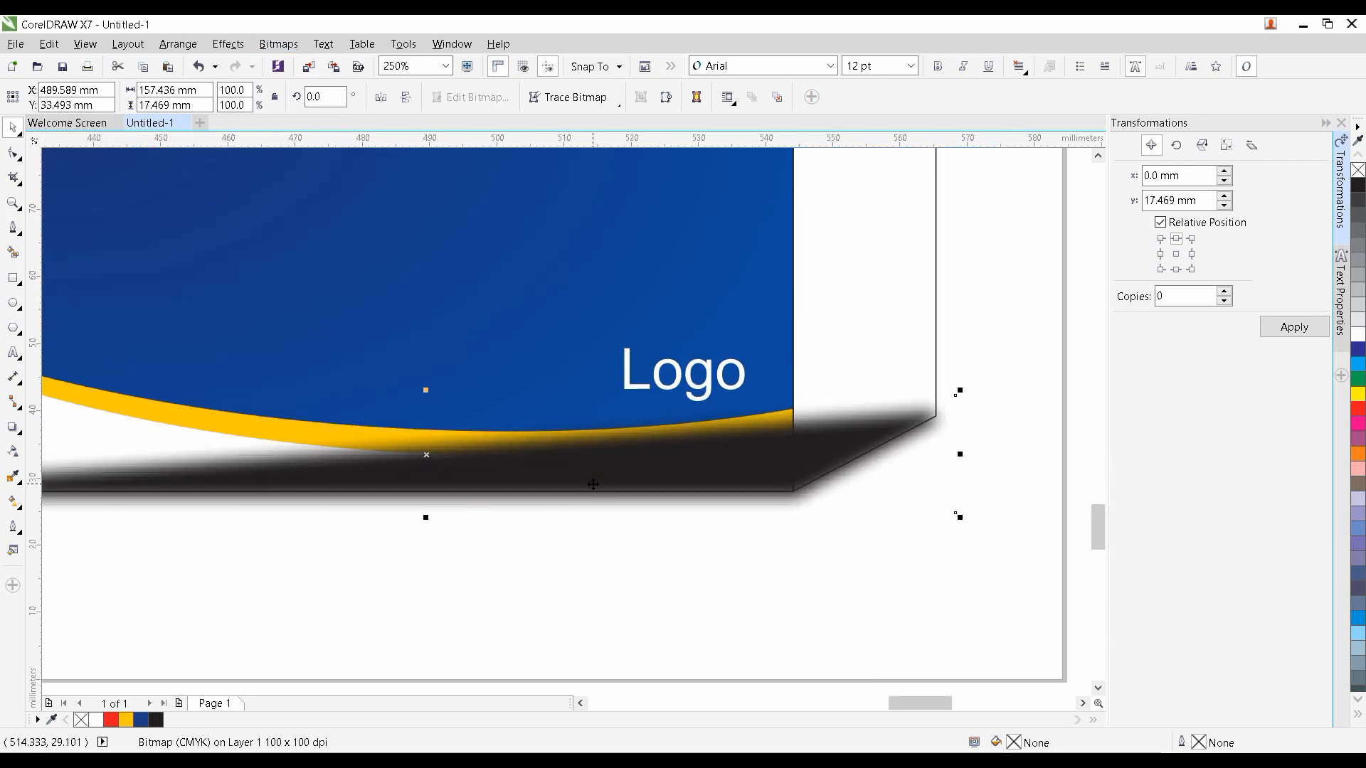
{"action": "key", "text": "shift+Page_Down"}
Sample the page's white with the Color Eyedropper and fill the box's side and front panels with it, leaving nothing selected
{"action": "left_click_drag", "start_coordinate": [831, 386], "coordinate": [754, 462]}
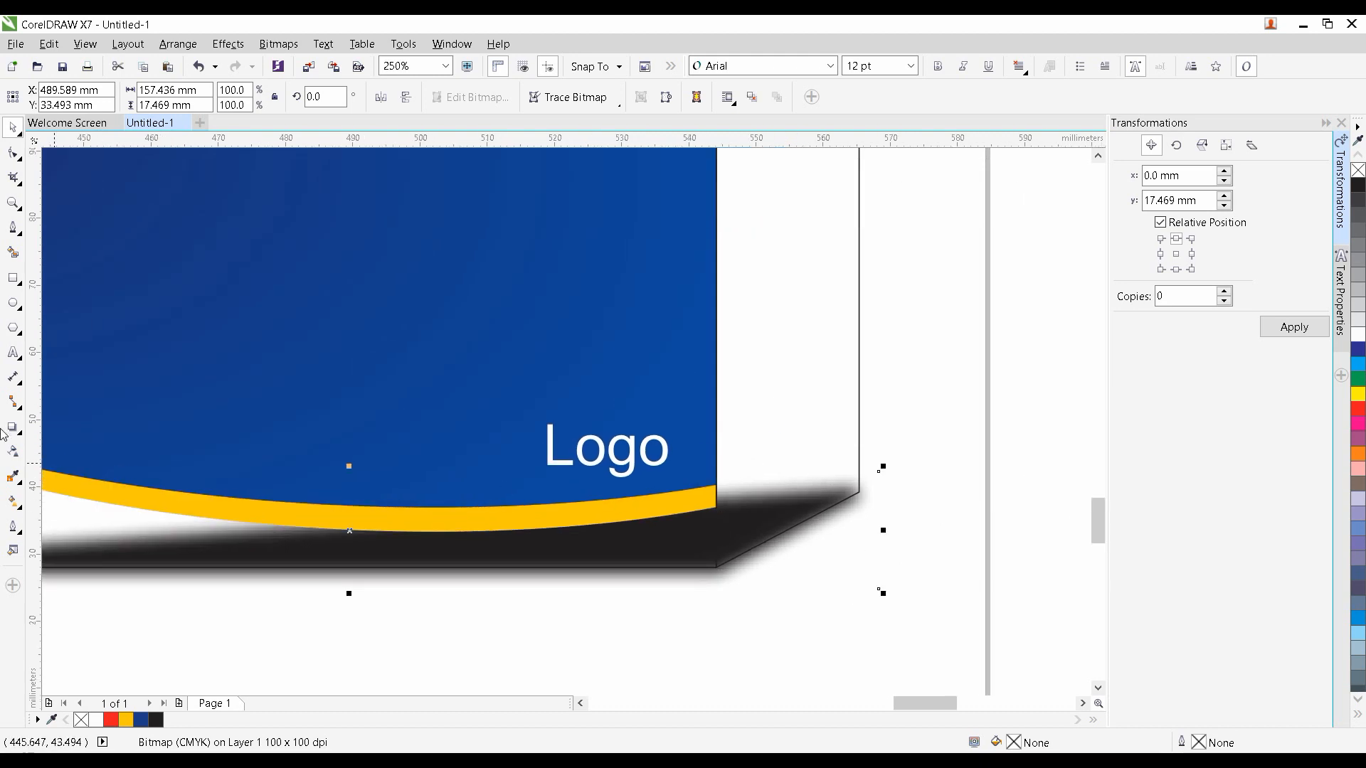
{"action": "left_click", "coordinate": [1017, 573]}
{"action": "left_click", "coordinate": [782, 360]}
{"action": "left_click_drag", "start_coordinate": [424, 470], "coordinate": [838, 419]}
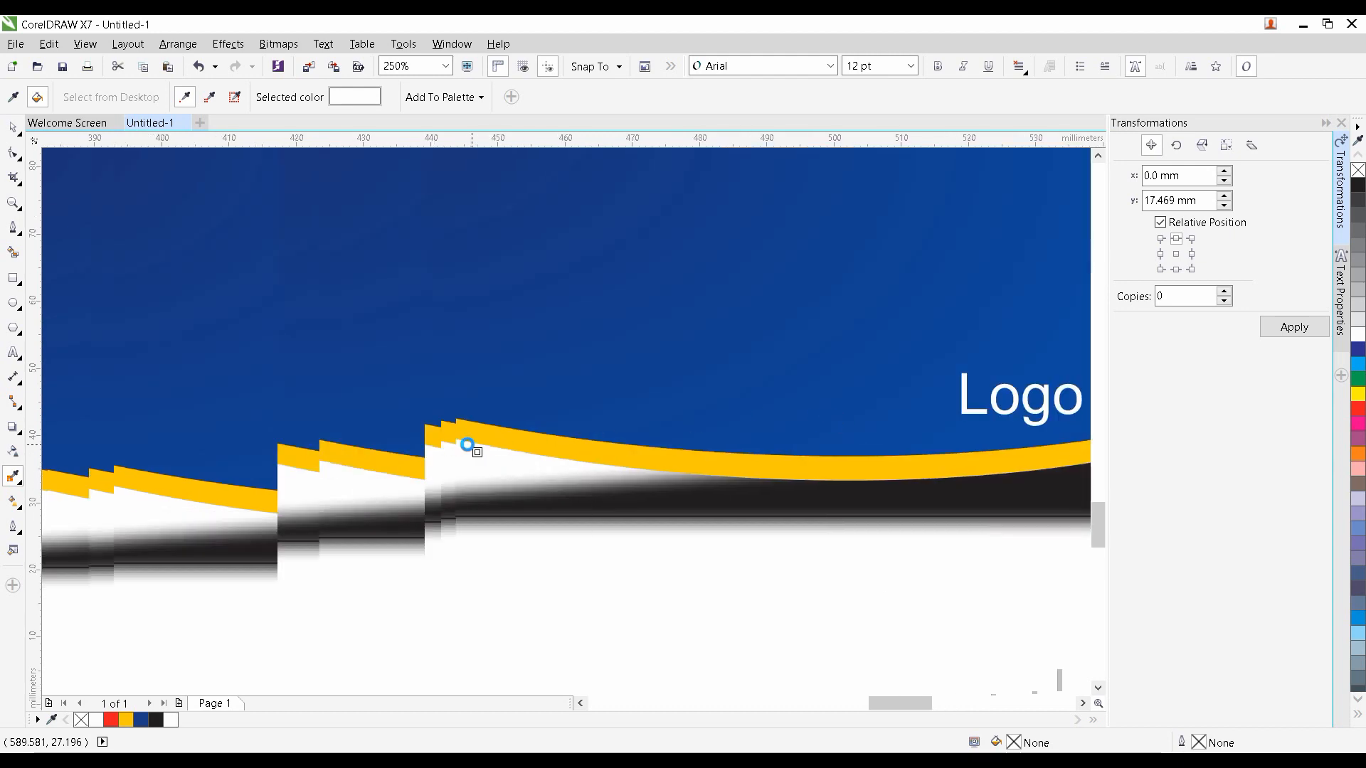
{"action": "left_click", "coordinate": [383, 452]}
{"action": "scroll", "coordinate": [401, 458], "scroll_direction": "down", "scroll_amount": 2}
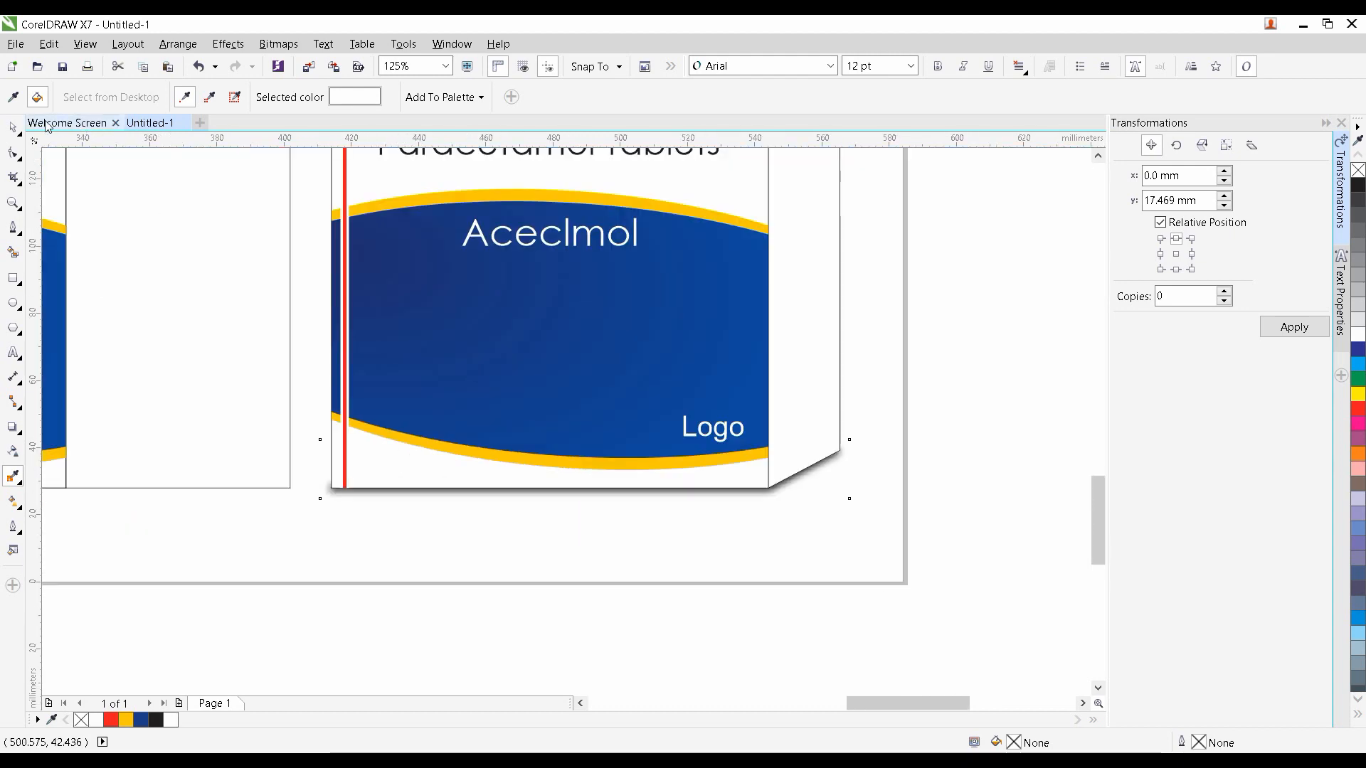
{"action": "left_click", "coordinate": [13, 126]}
{"action": "left_click", "coordinate": [575, 546]}
{"action": "left_click_drag", "start_coordinate": [392, 503], "coordinate": [654, 559]}
{"action": "scroll", "coordinate": [661, 545], "scroll_direction": "down", "scroll_amount": 1}
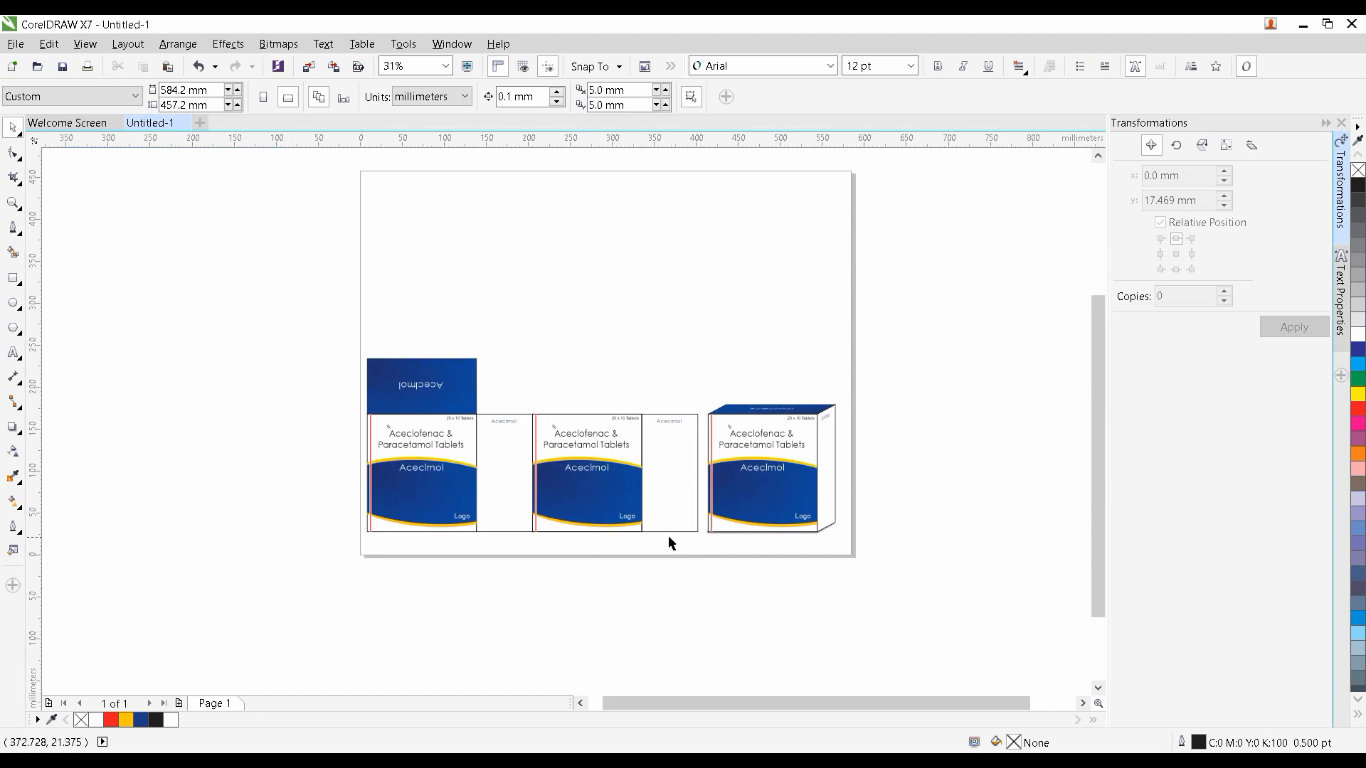
{"action": "scroll", "coordinate": [559, 538], "scroll_direction": "up", "scroll_amount": 1}
{"action": "left_click_drag", "start_coordinate": [756, 553], "coordinate": [735, 574]}
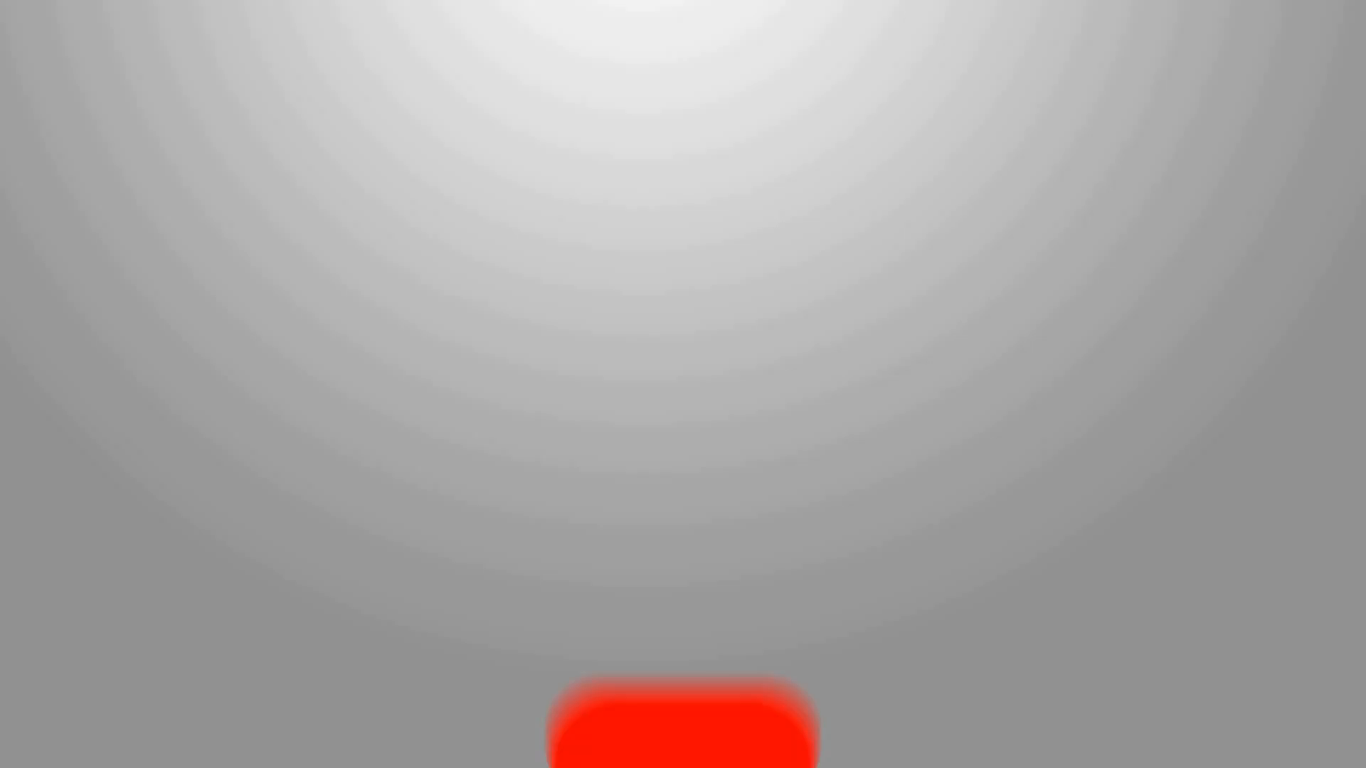